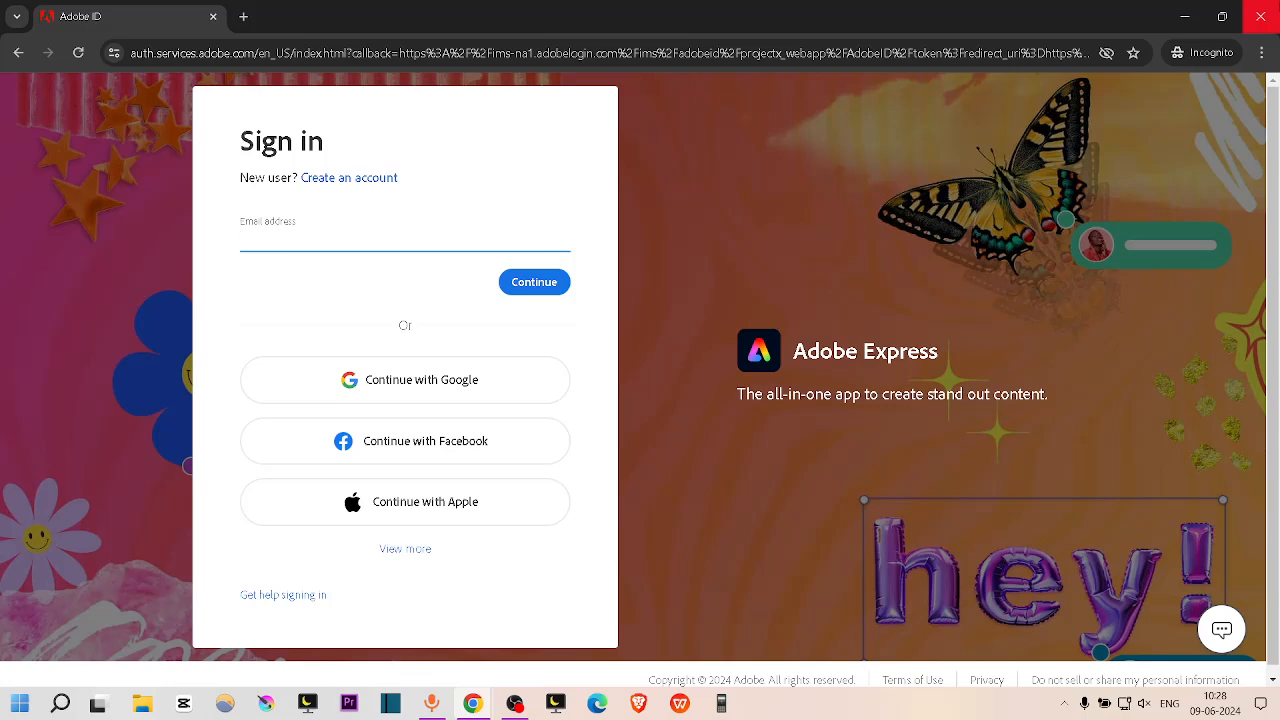
# Switch to the Adobe Express window and start a blank YouTube thumbnail design (1280 x 720 px)
pyautogui.click(1260, 16)
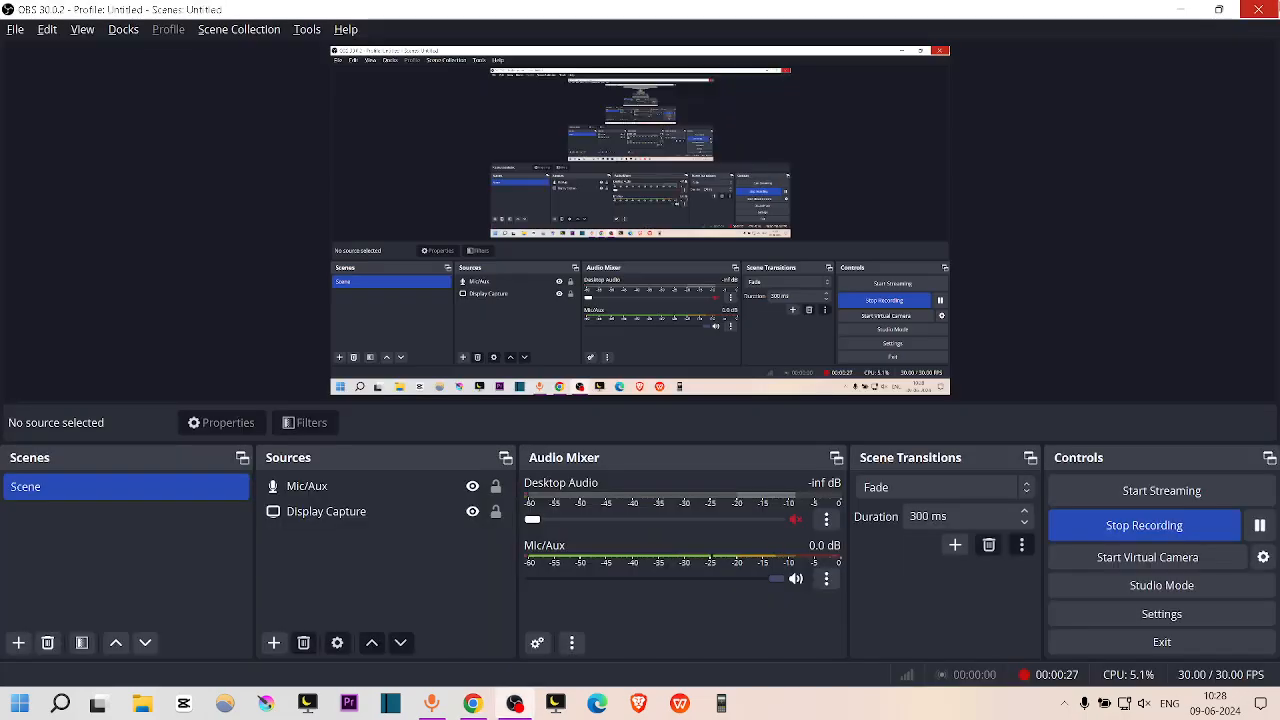
pyautogui.click(472, 704)
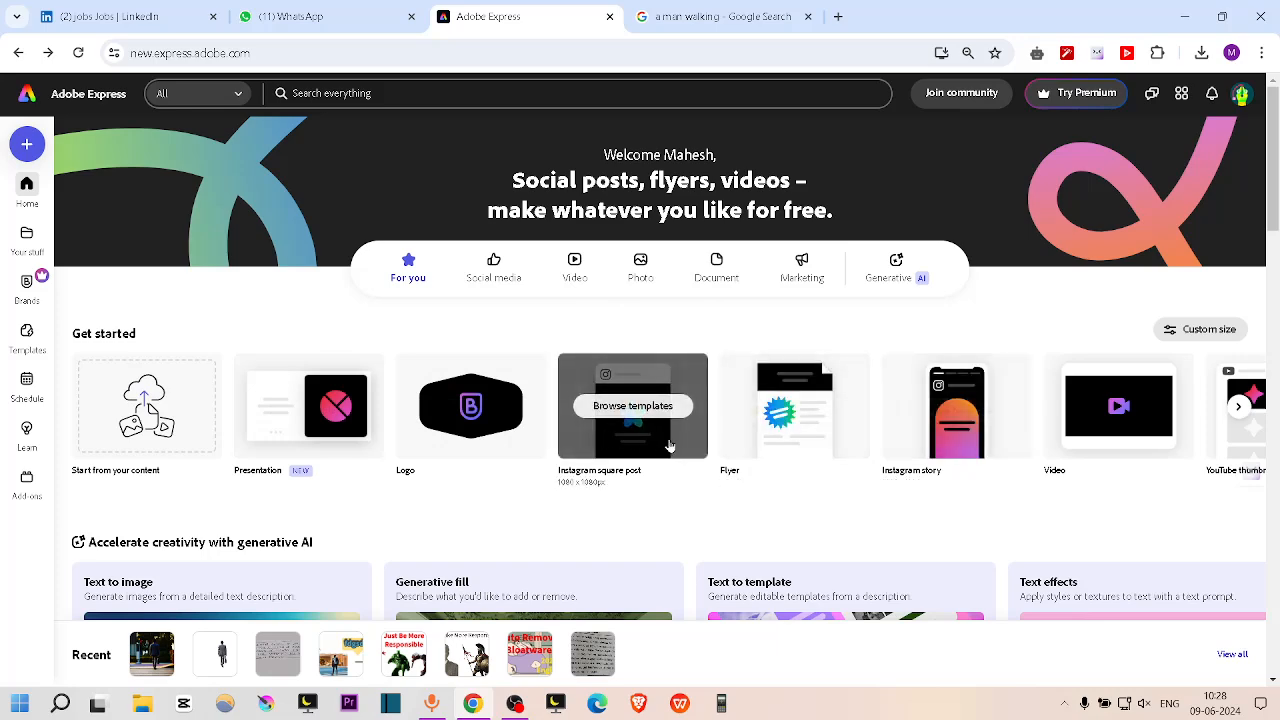
pyautogui.click(1238, 409)
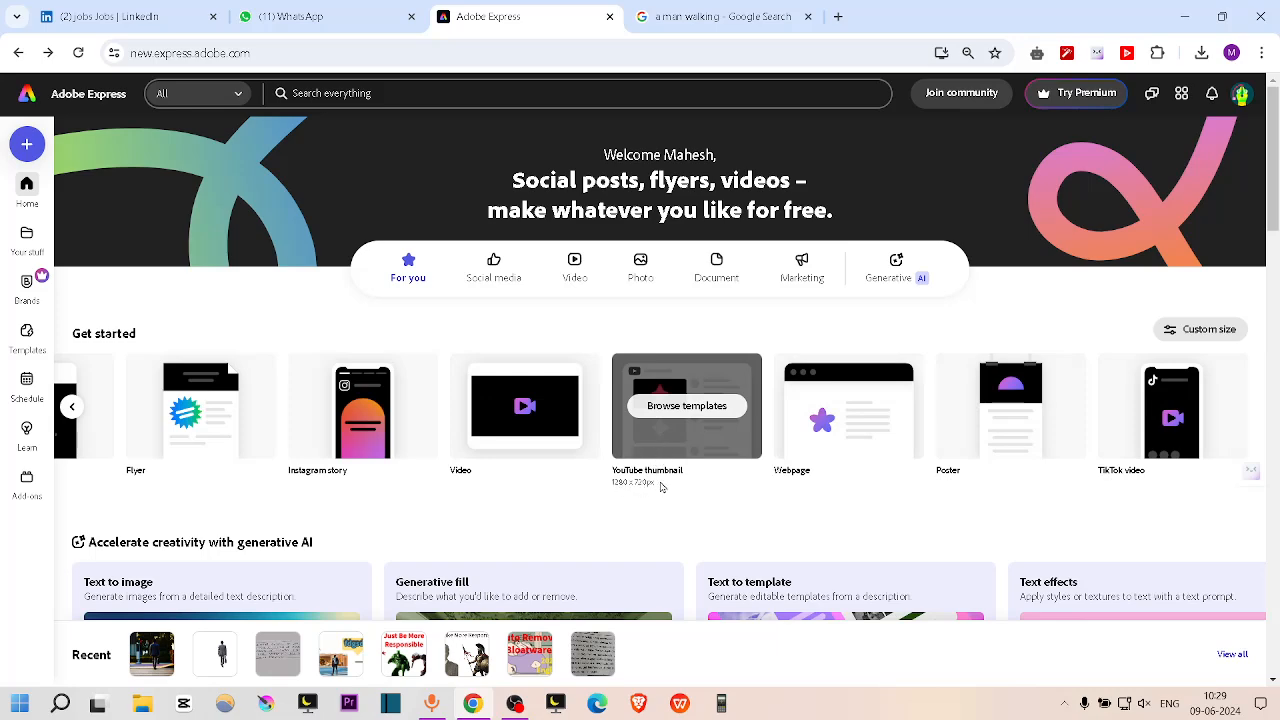
pyautogui.click(646, 446)
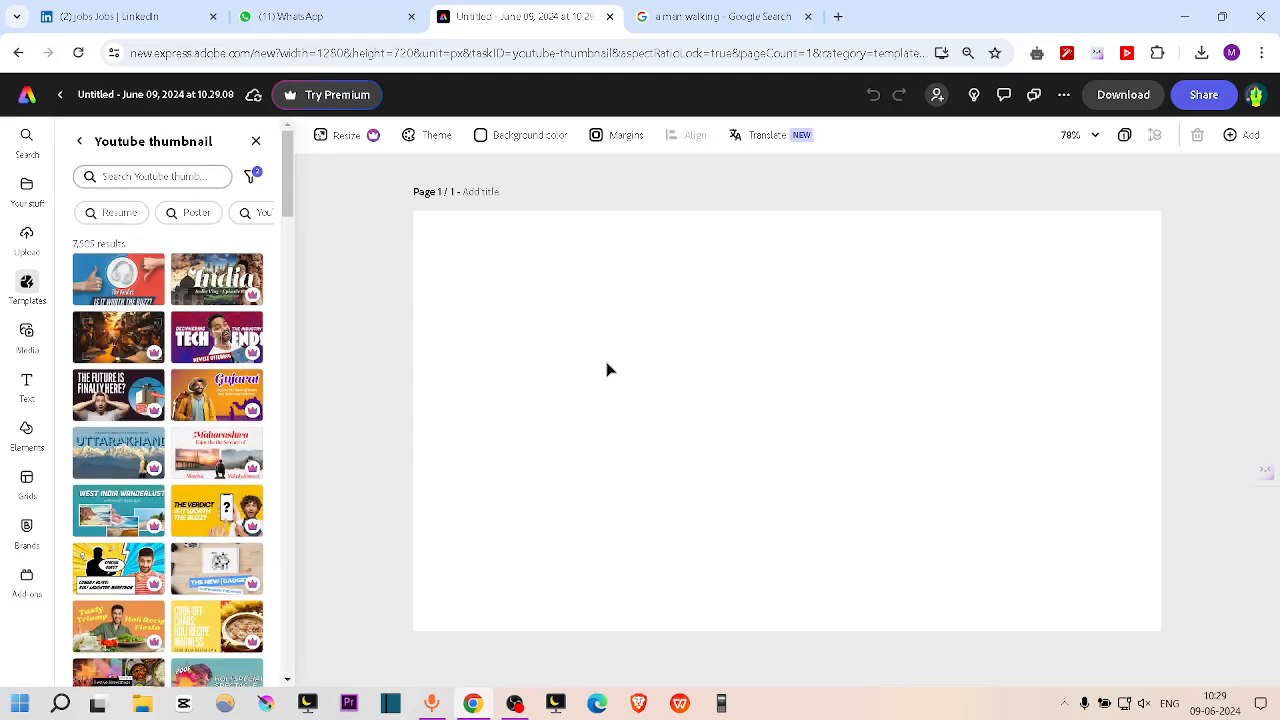
# Paste the copied photo of the walking man onto the blank page and select it
pyautogui.hotkey('ctrl', 'v')
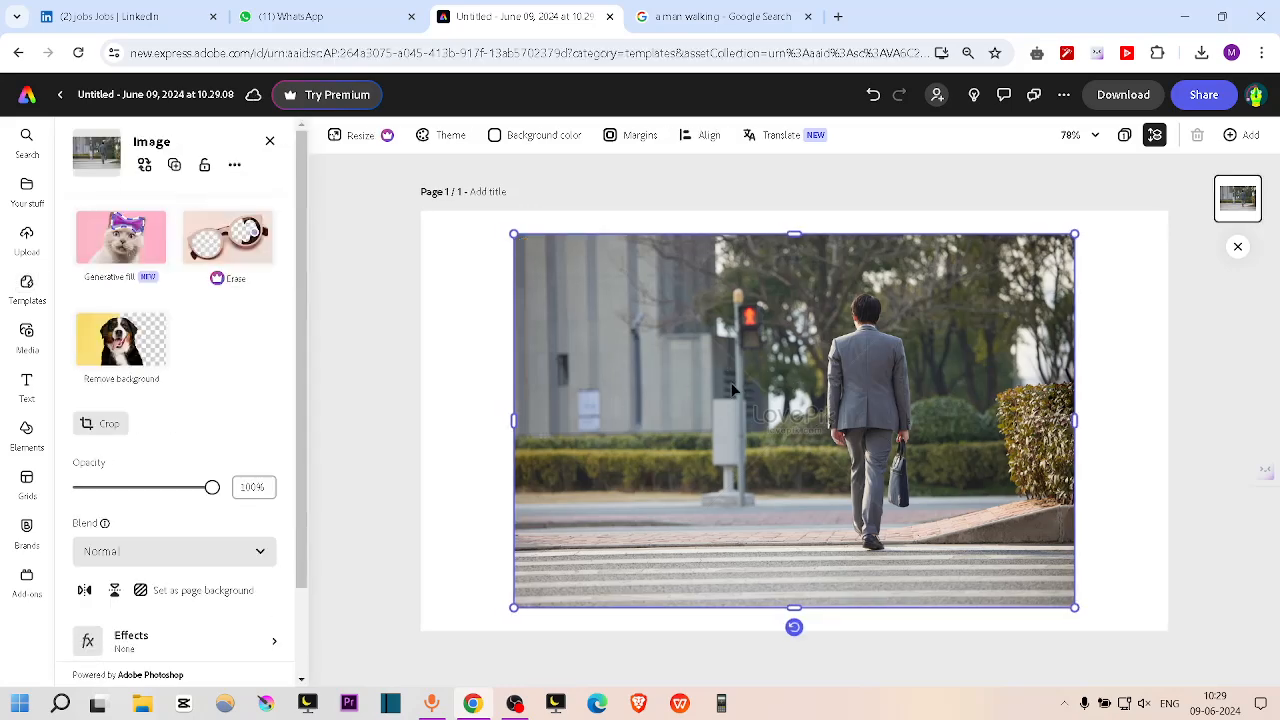
pyautogui.click(456, 392)
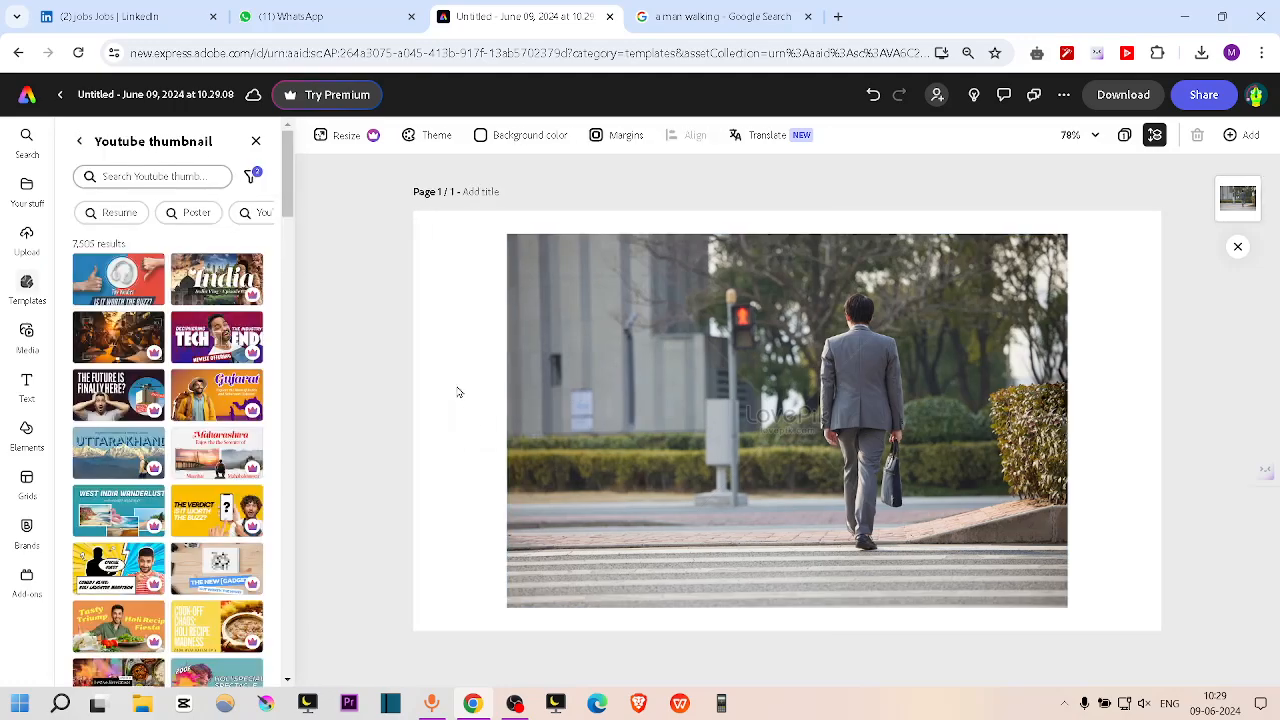
pyautogui.rightClick(457, 392)
pyautogui.press('Escape')
pyautogui.click(843, 381)
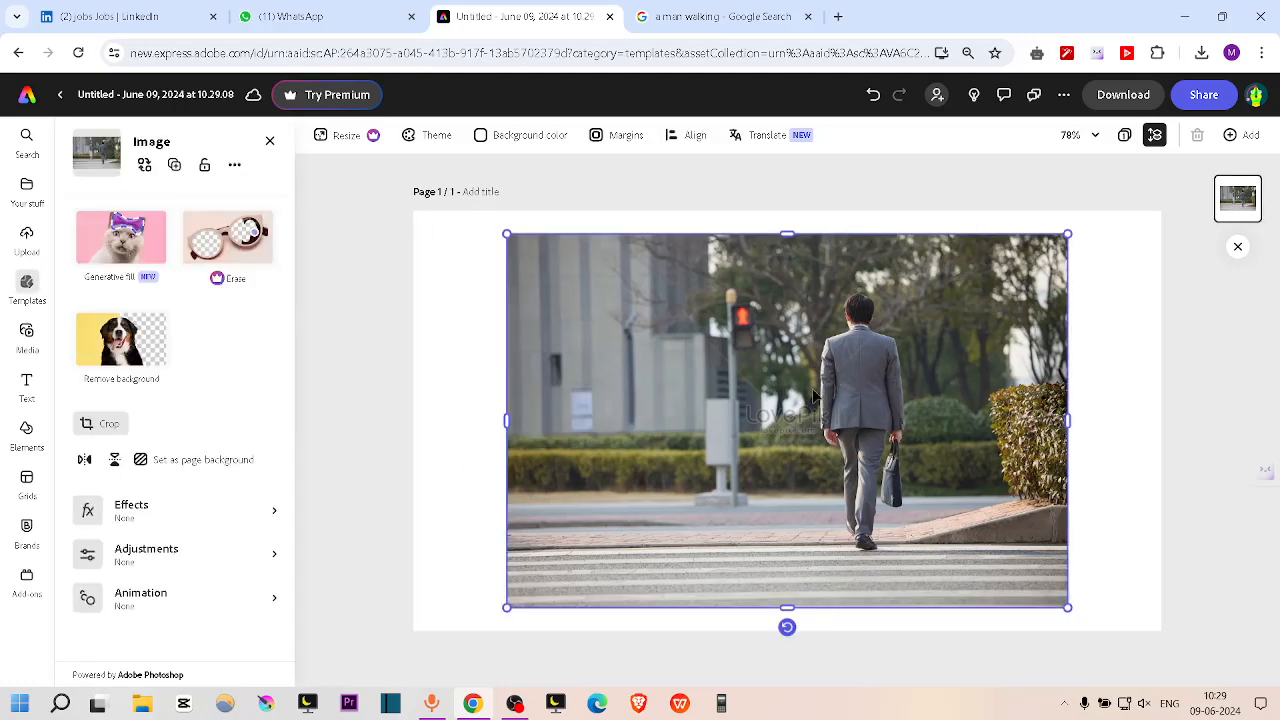
# Start Generative fill and brush over the traffic light and street area left of the man, enlarging the brush size to 200
pyautogui.click(121, 240)
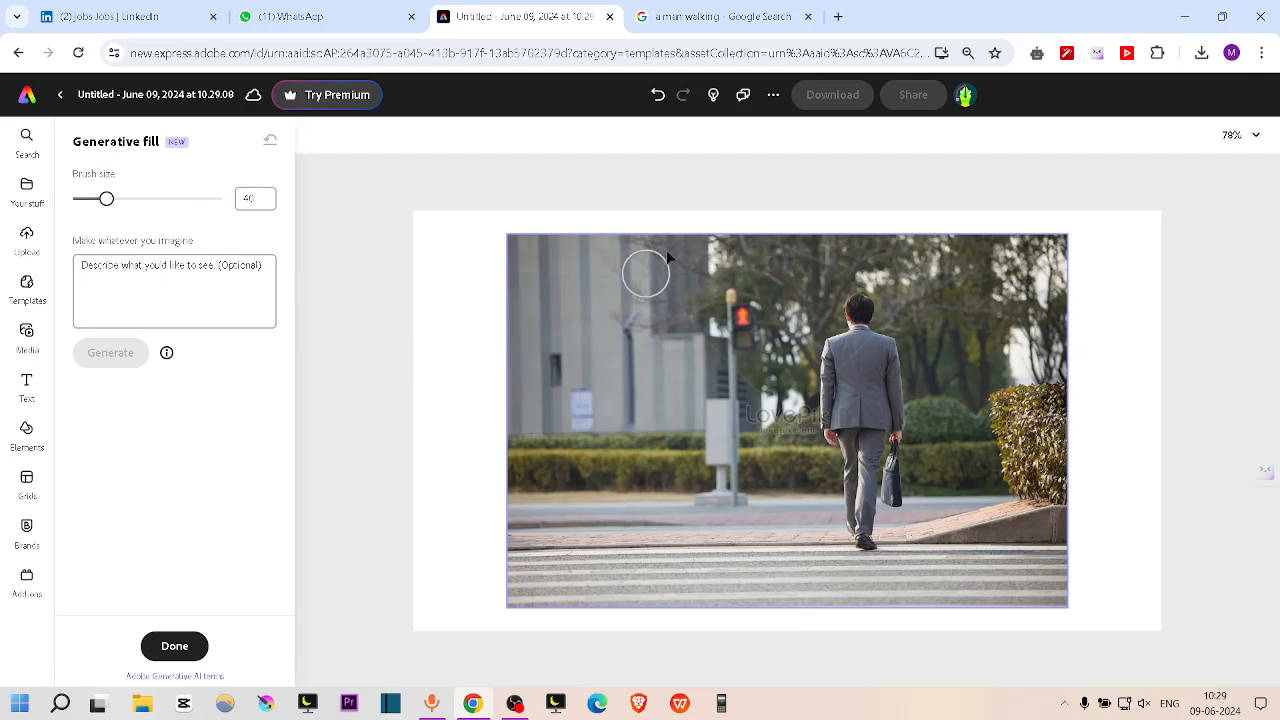
pyautogui.moveTo(505, 349)
pyautogui.mouseDown()
pyautogui.moveTo(790, 352)
pyautogui.moveTo(793, 592)
pyautogui.mouseUp()
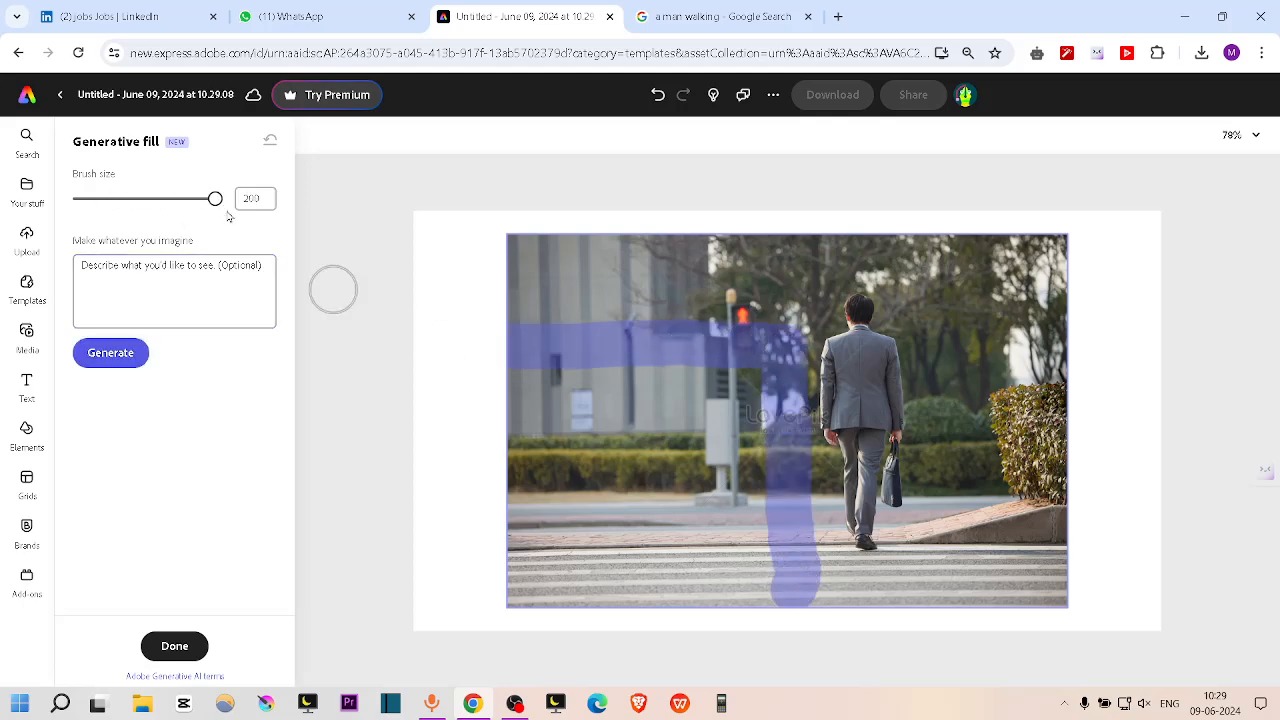
pyautogui.moveTo(560, 388)
pyautogui.mouseDown()
pyautogui.moveTo(514, 380)
pyautogui.moveTo(580, 386)
pyautogui.moveTo(650, 417)
pyautogui.moveTo(686, 480)
pyautogui.moveTo(623, 531)
pyautogui.moveTo(560, 466)
pyautogui.moveTo(548, 571)
pyautogui.moveTo(637, 571)
pyautogui.moveTo(734, 600)
pyautogui.moveTo(703, 586)
pyautogui.mouseUp()
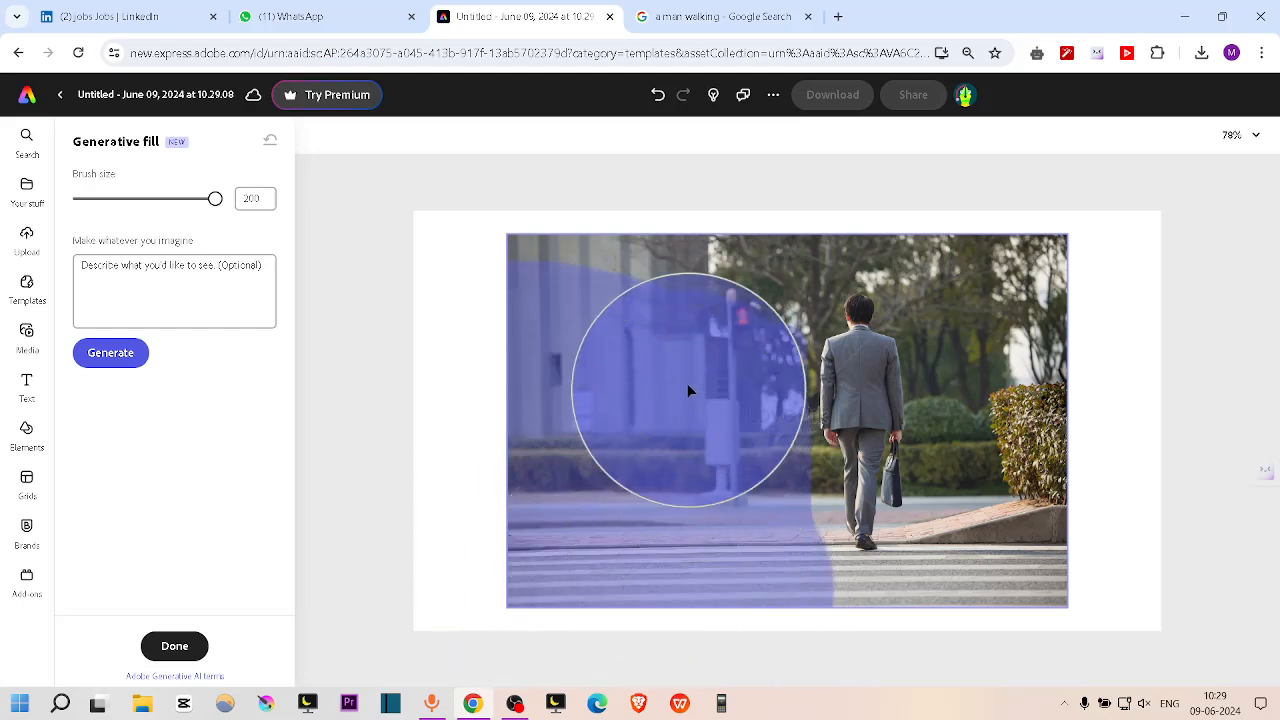
pyautogui.moveTo(687, 391); pyautogui.dragTo(686, 339)
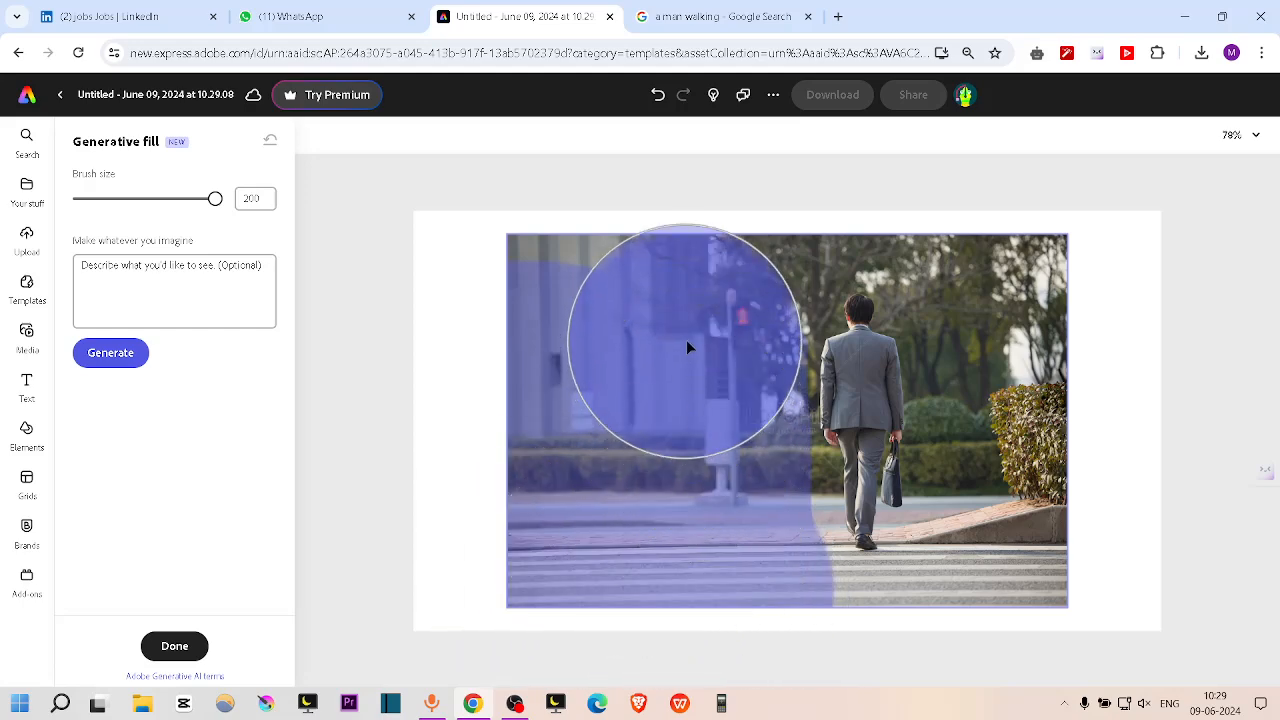
# Set the brush size to 65 and generate a fill for the painted area with the prompt "car"
pyautogui.moveTo(175, 193)
pyautogui.mouseDown()
pyautogui.moveTo(71, 190)
pyautogui.moveTo(123, 198)
pyautogui.mouseUp()
pyautogui.click(122, 295)
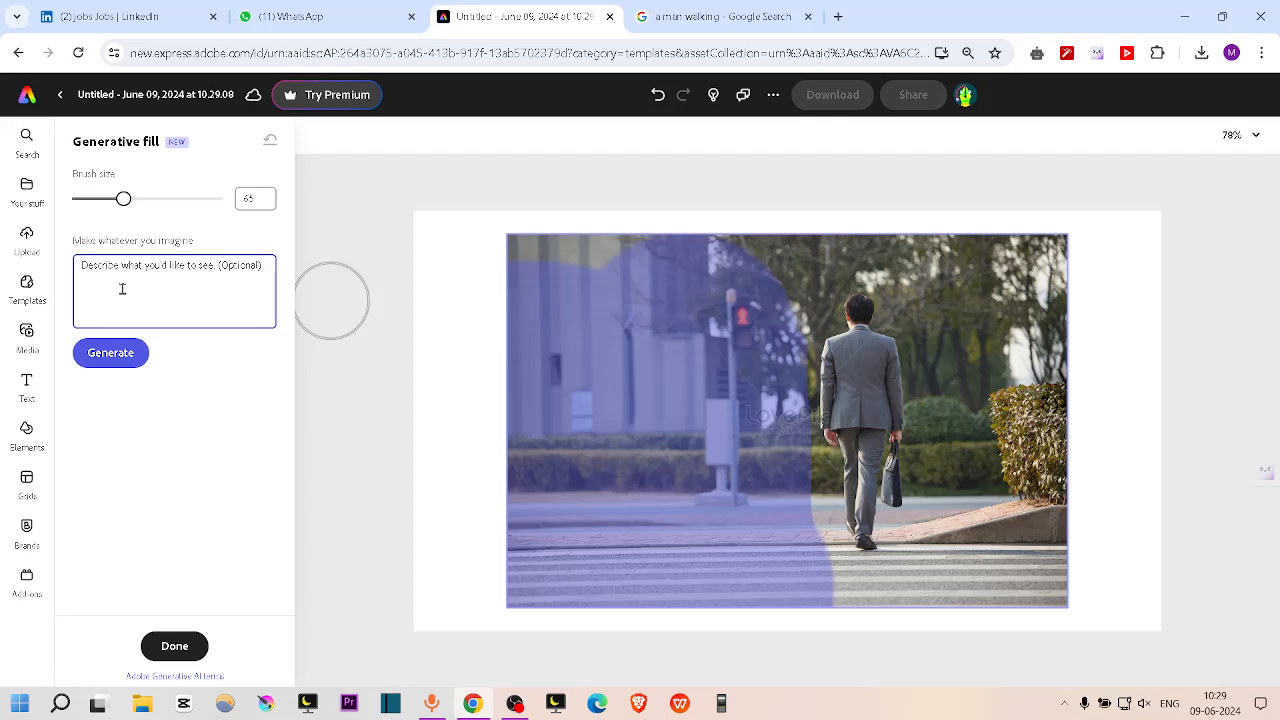
pyautogui.write('car')
pyautogui.click(108, 354)
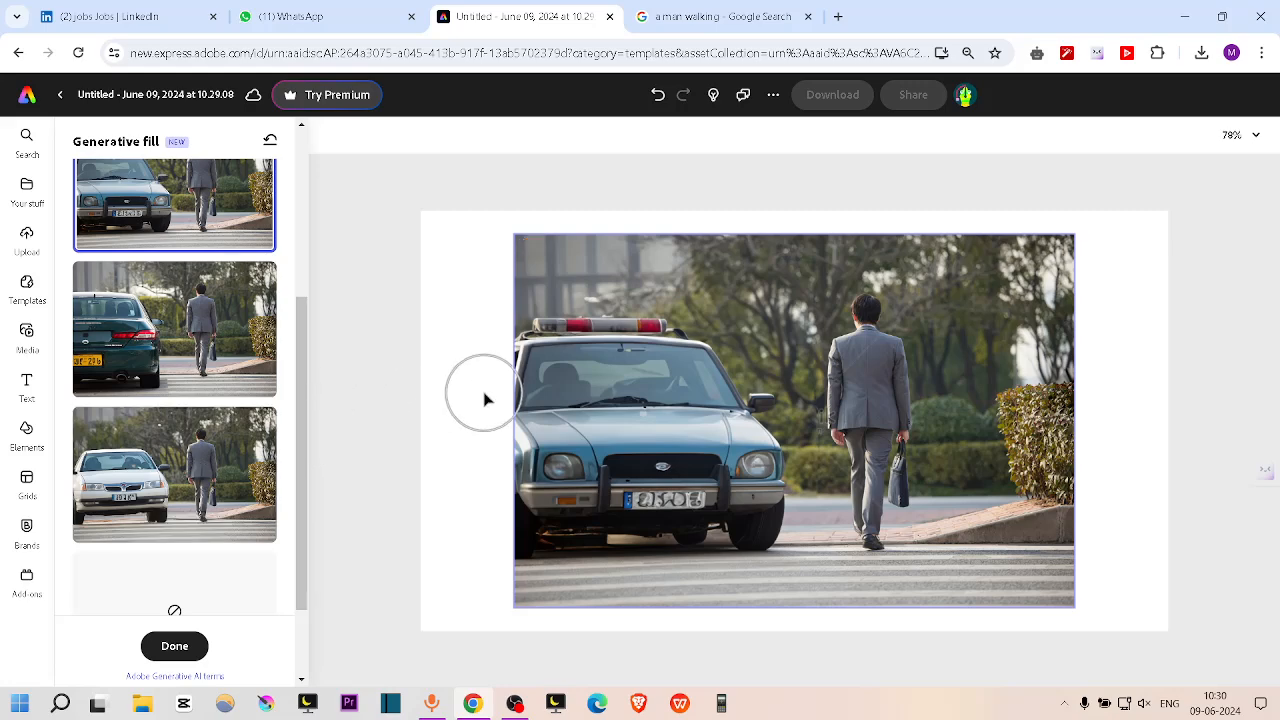
# Preview the second and third generated car variations on the photo and reset the Generative fill
pyautogui.click(199, 288)
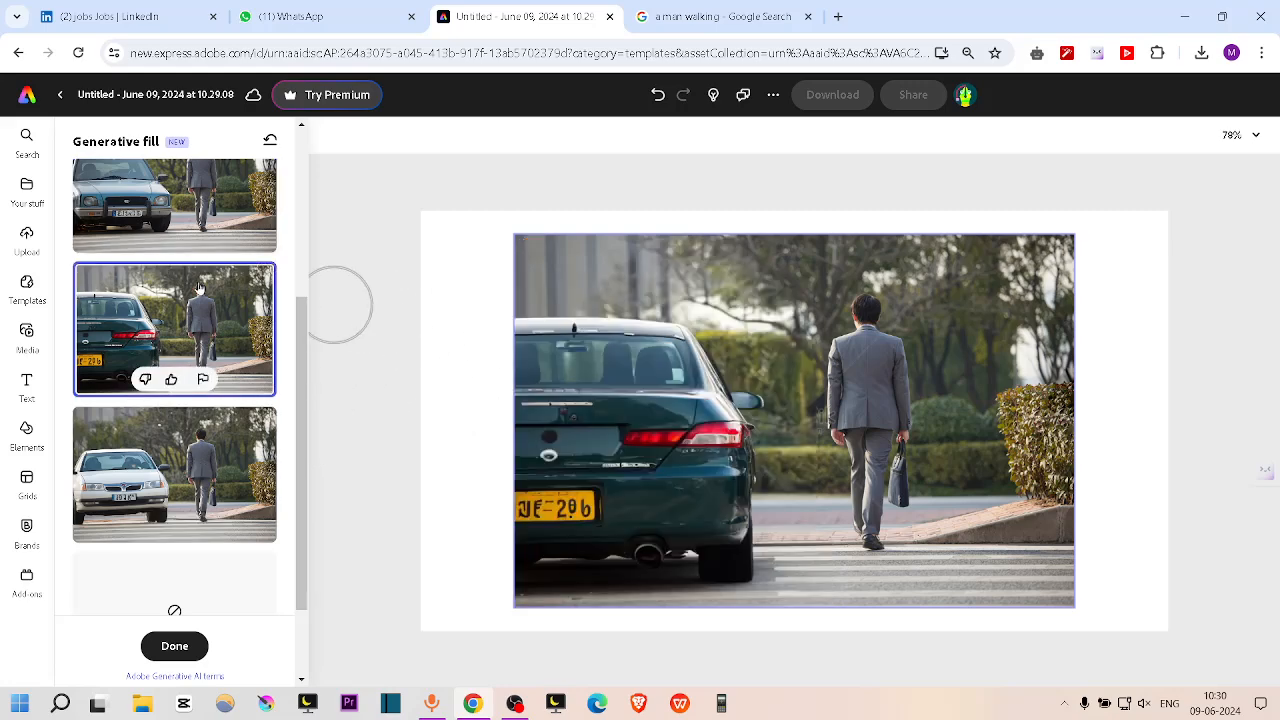
pyautogui.click(200, 455)
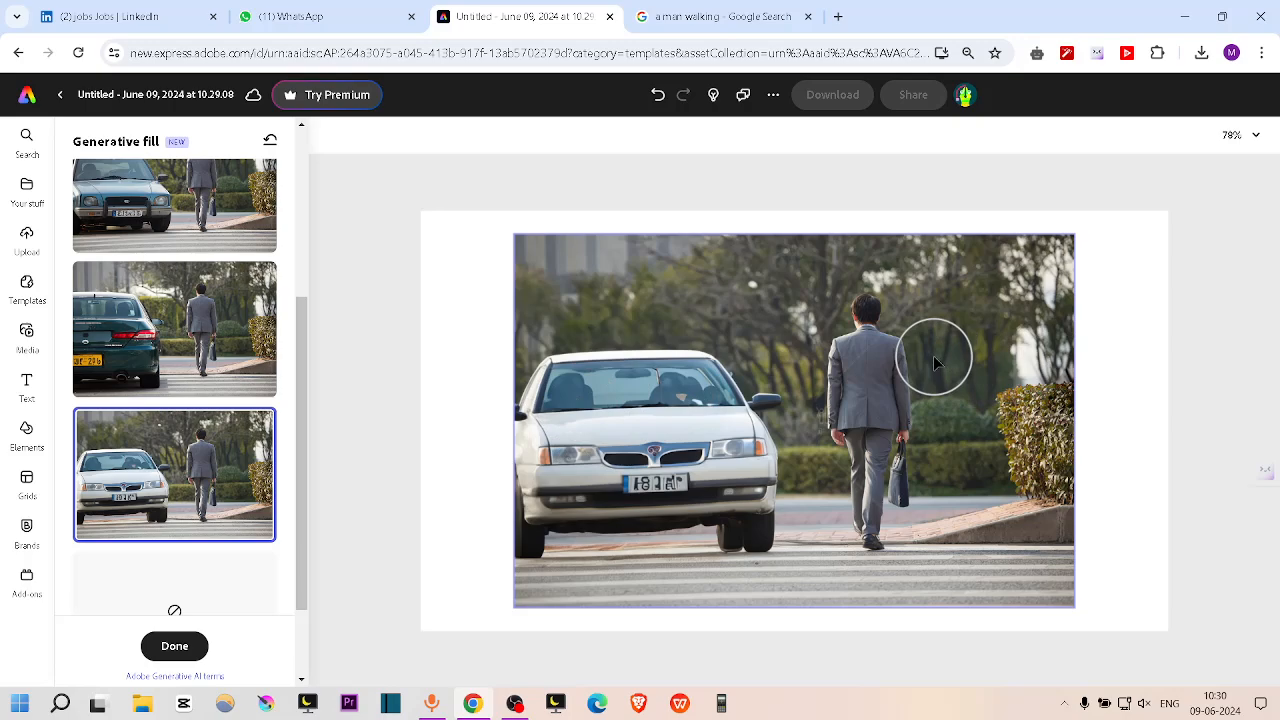
pyautogui.scroll(-1, 172, 500)
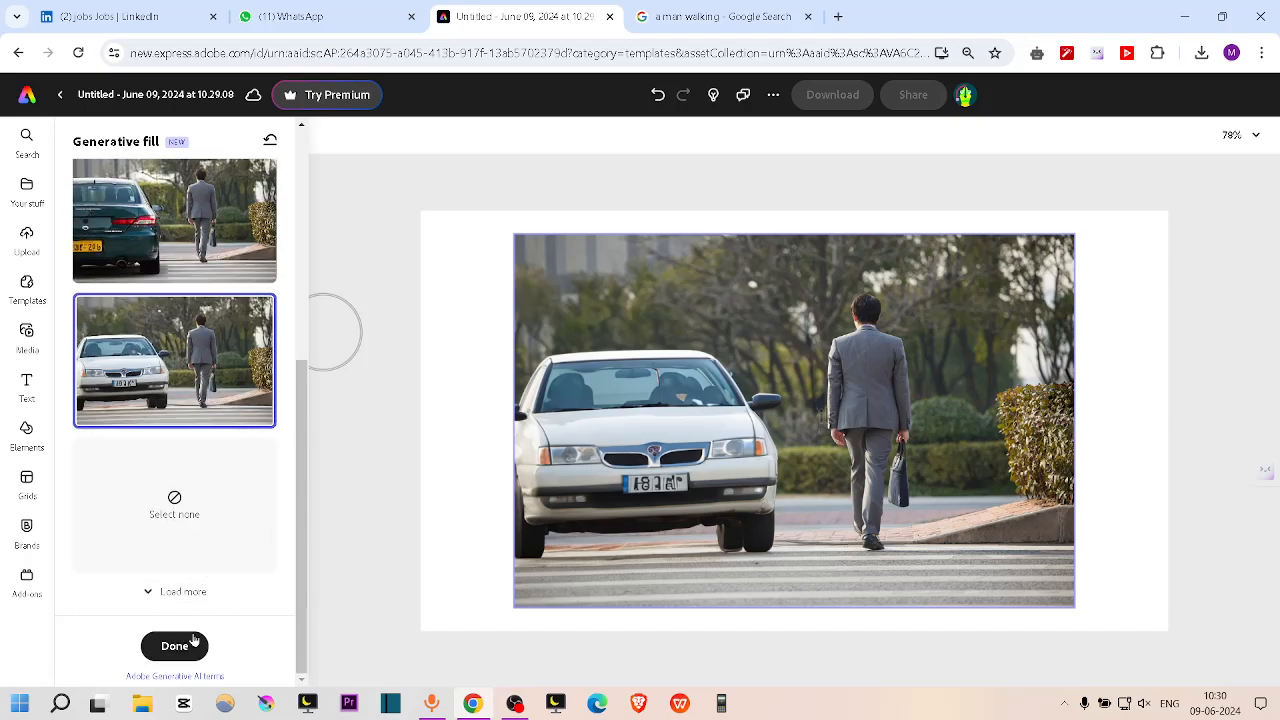
pyautogui.scroll(5, 205, 541)
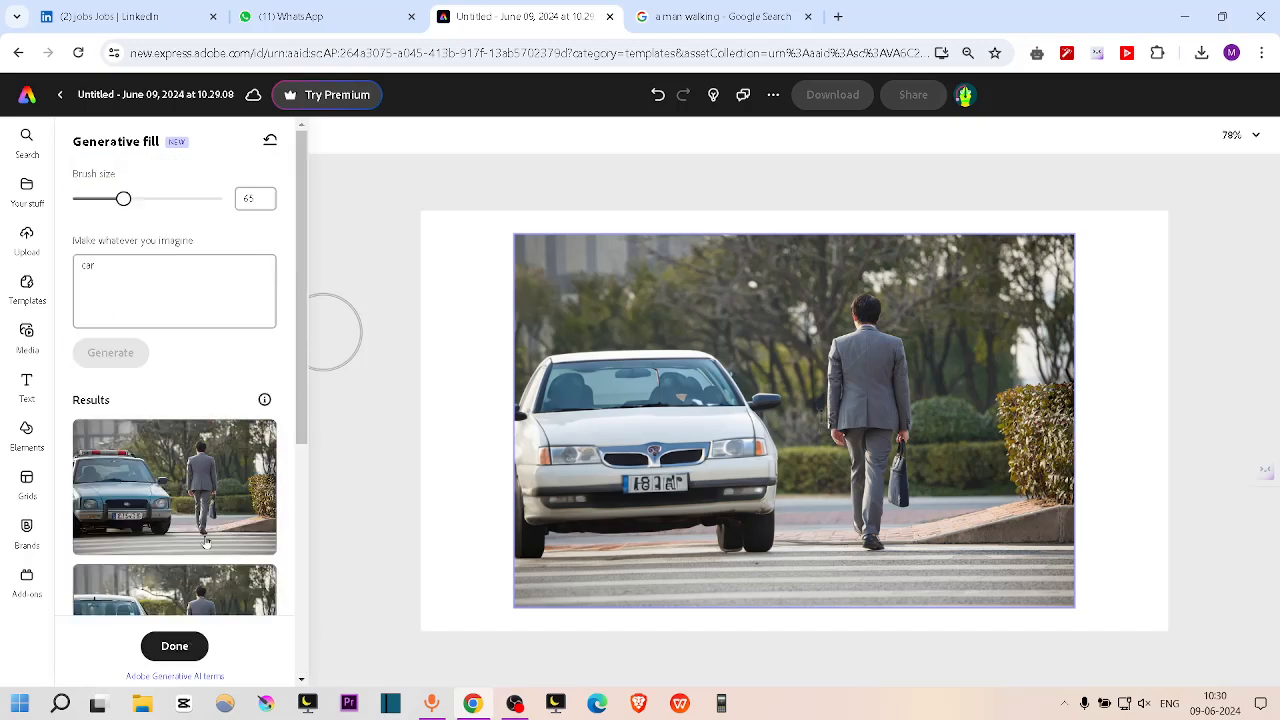
pyautogui.click(270, 141)
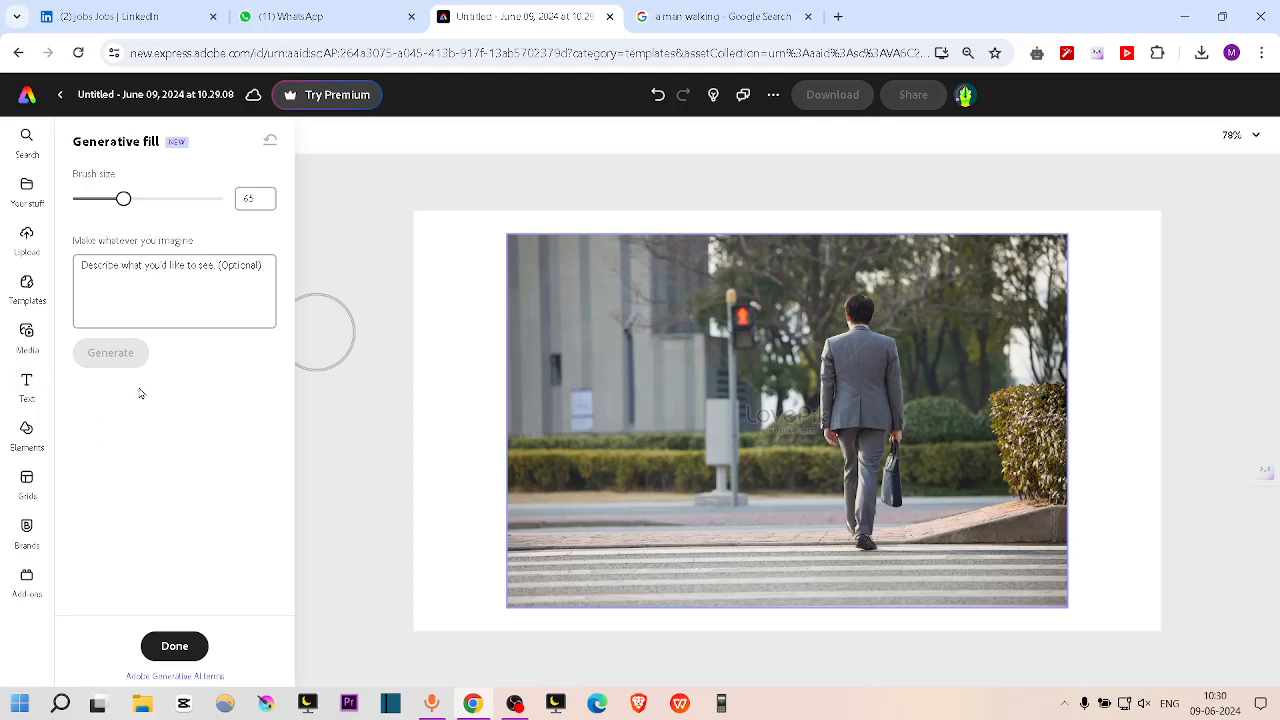
pyautogui.click(147, 281)
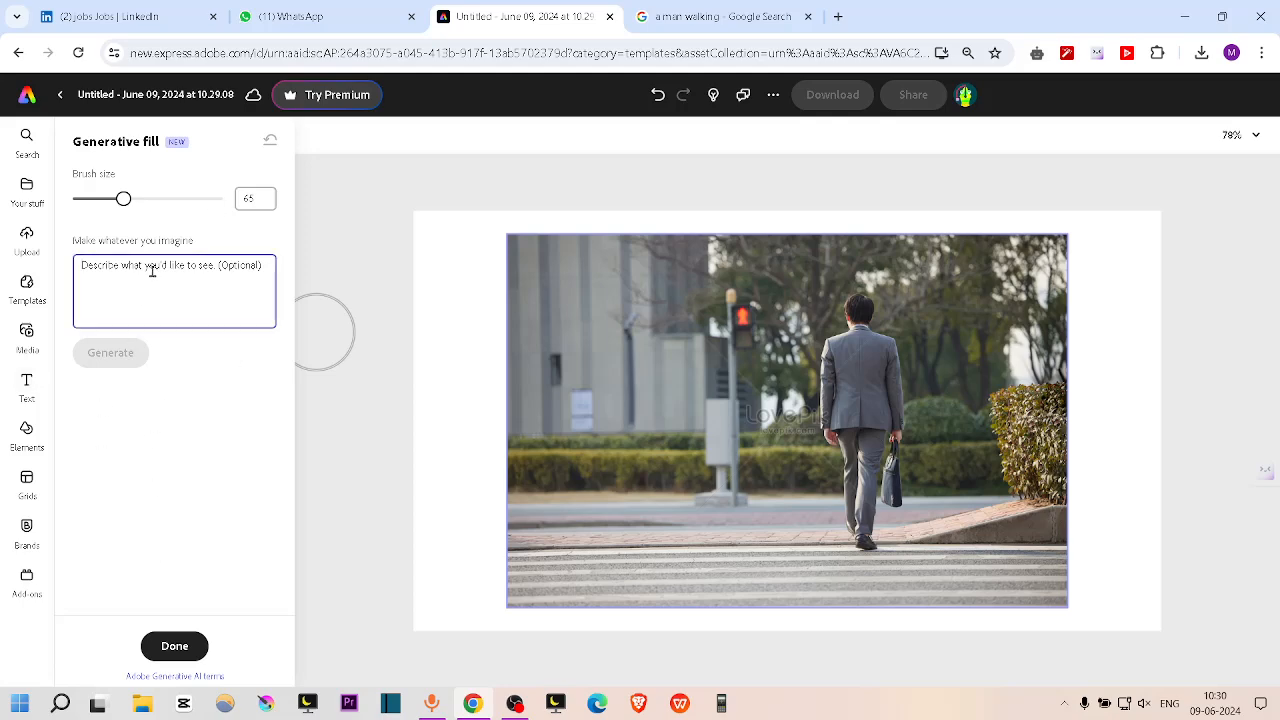
pyautogui.write('car')
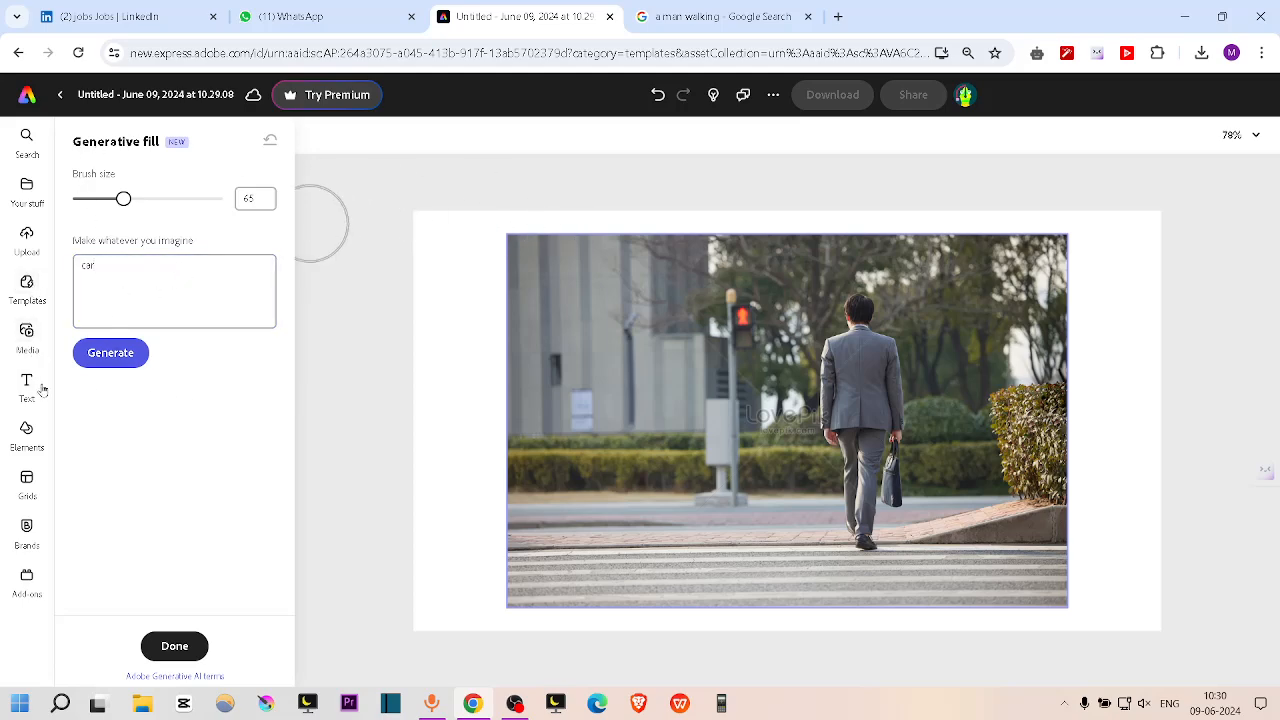
pyautogui.click(175, 645)
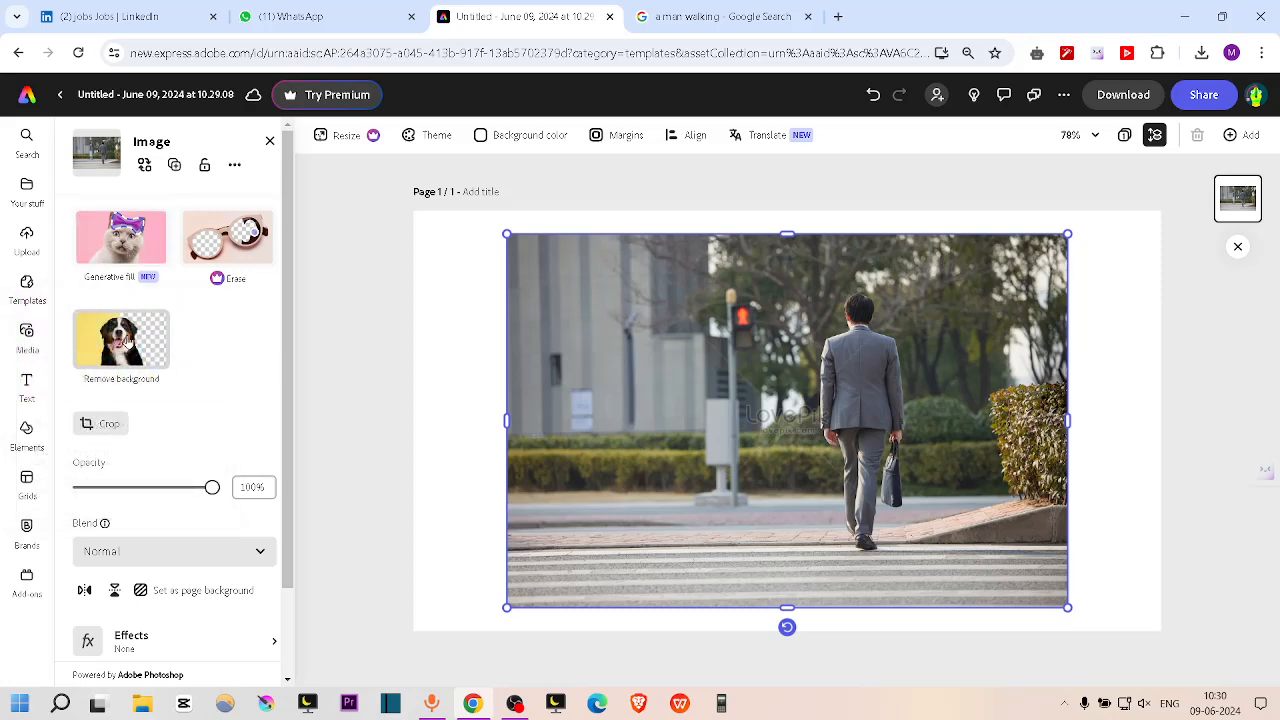
# Try removing the photo's background around the man and restore it
pyautogui.click(118, 343)
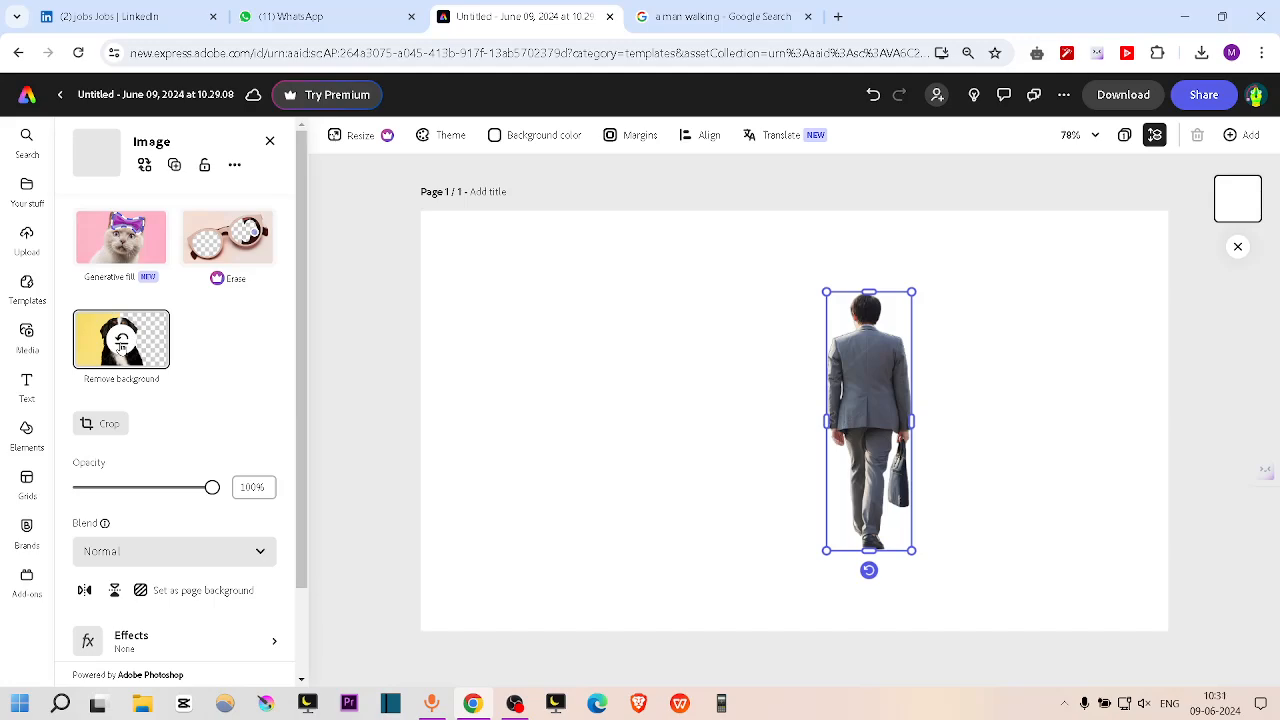
pyautogui.click(120, 340)
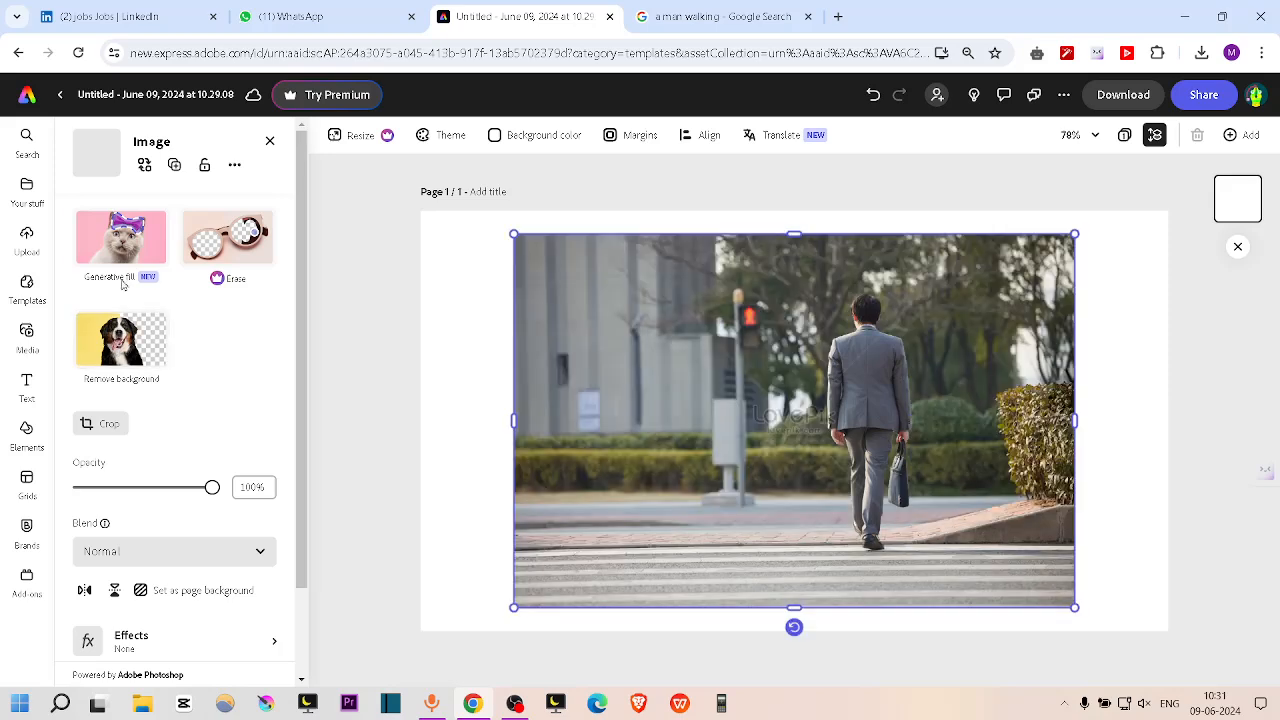
# Use Generative fill at brush size 65 to generate a "car" left of the man and keep the first result
pyautogui.click(120, 237)
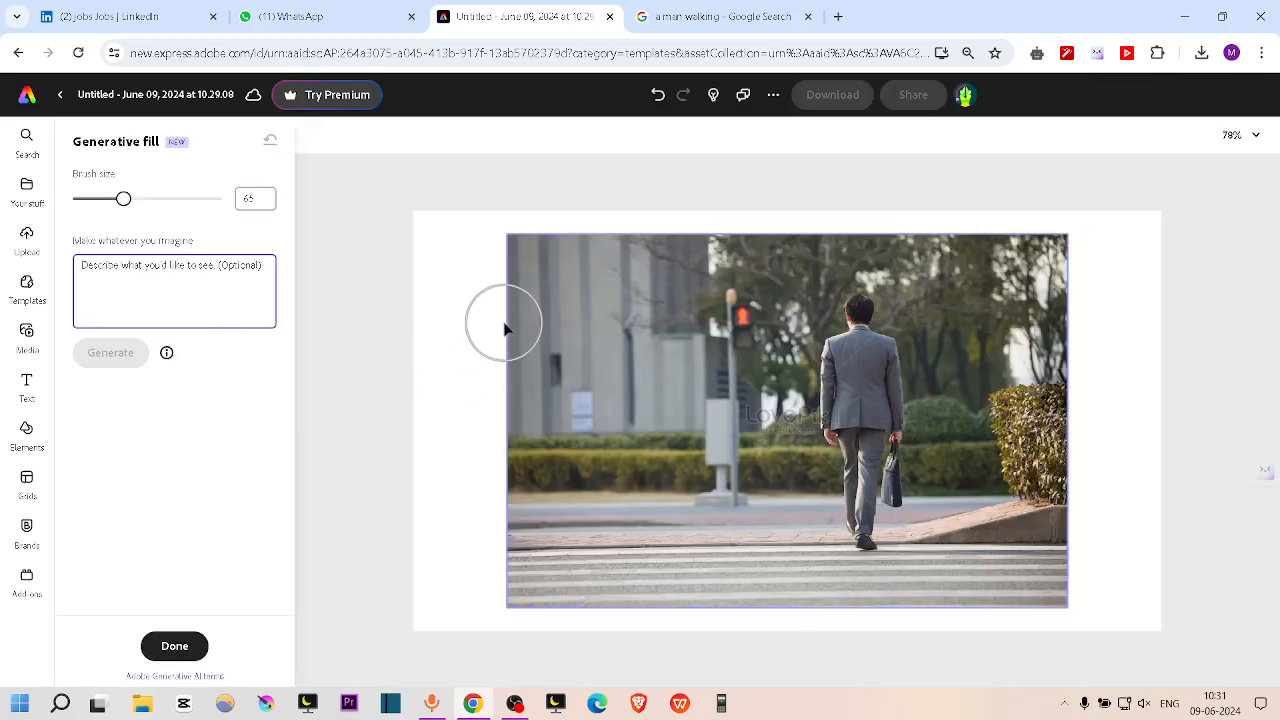
pyautogui.moveTo(506, 329)
pyautogui.mouseDown()
pyautogui.moveTo(576, 316)
pyautogui.moveTo(702, 530)
pyautogui.moveTo(744, 509)
pyautogui.moveTo(756, 576)
pyautogui.moveTo(730, 351)
pyautogui.moveTo(668, 432)
pyautogui.moveTo(611, 624)
pyautogui.moveTo(630, 514)
pyautogui.moveTo(571, 416)
pyautogui.moveTo(561, 337)
pyautogui.moveTo(503, 386)
pyautogui.moveTo(515, 559)
pyautogui.moveTo(581, 468)
pyautogui.mouseUp()
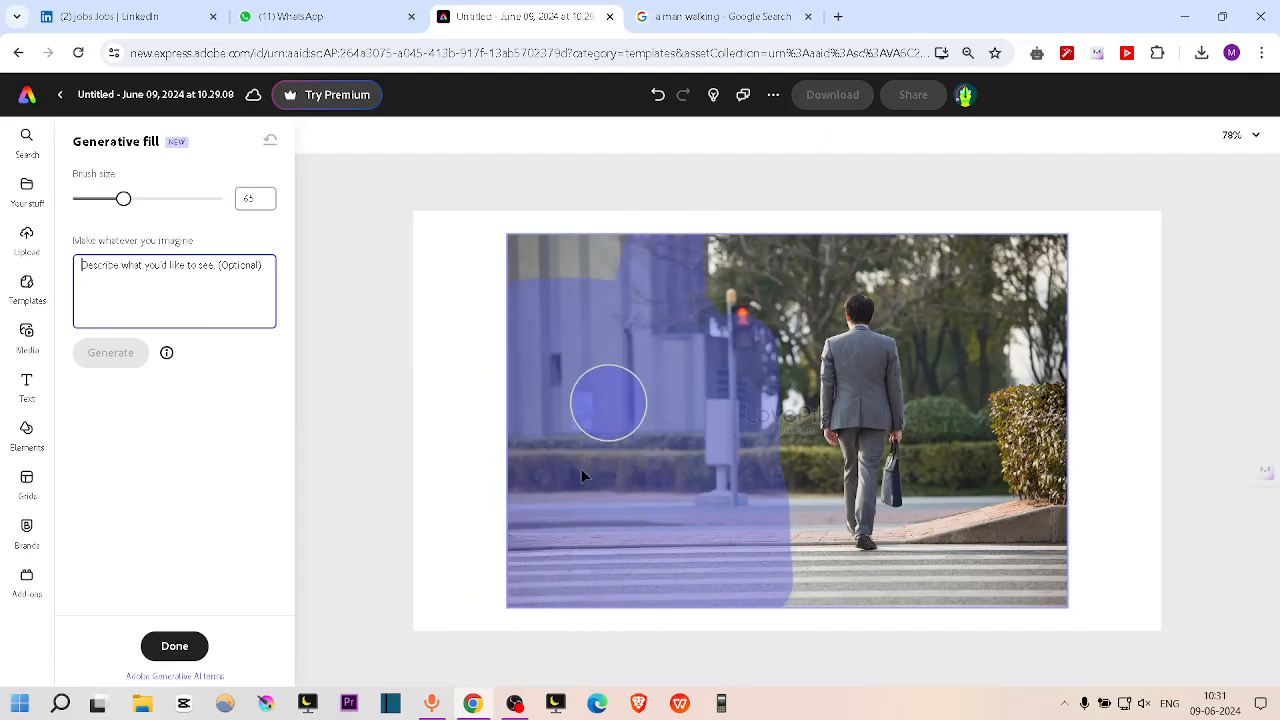
pyautogui.click(134, 299)
pyautogui.write('ar')
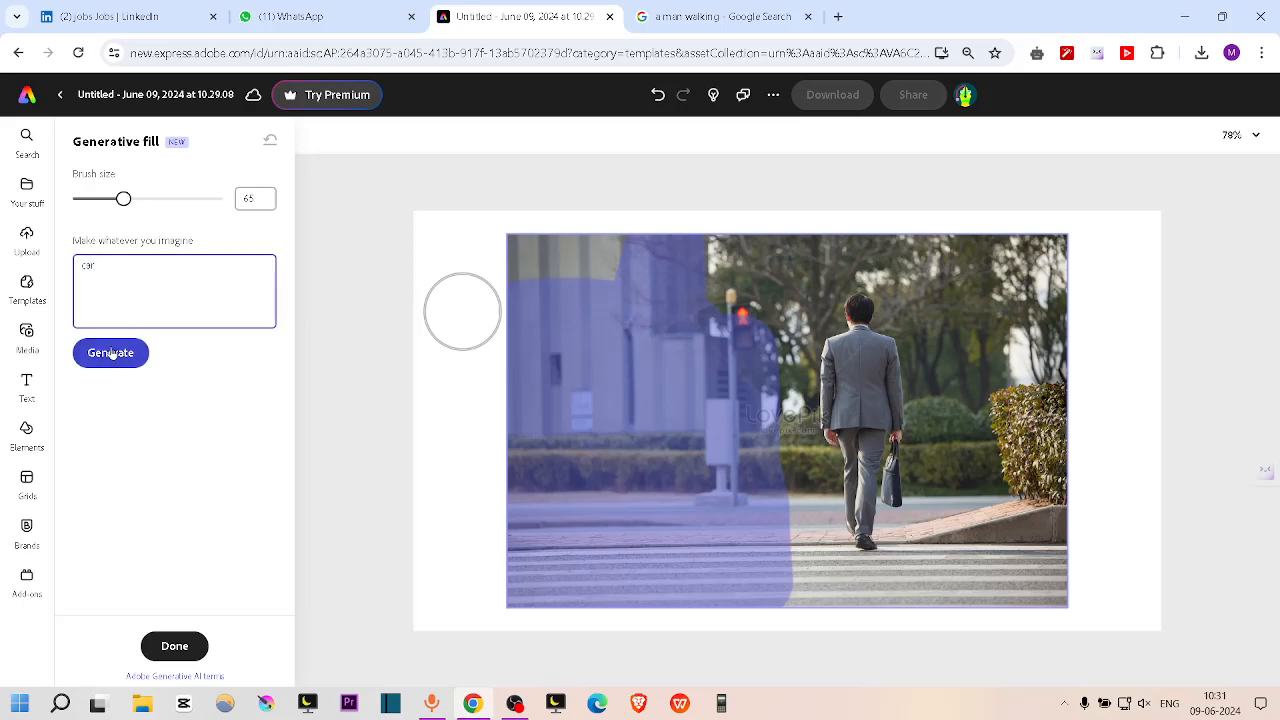
pyautogui.click(112, 352)
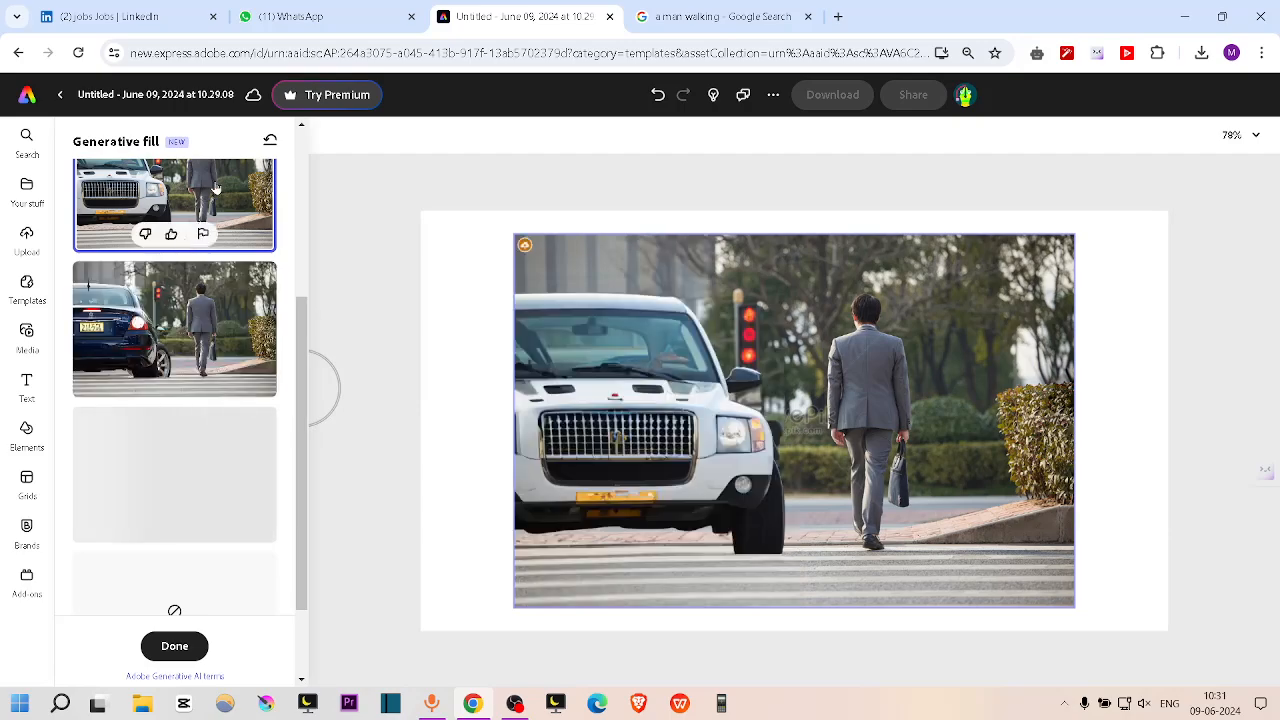
pyautogui.click(174, 646)
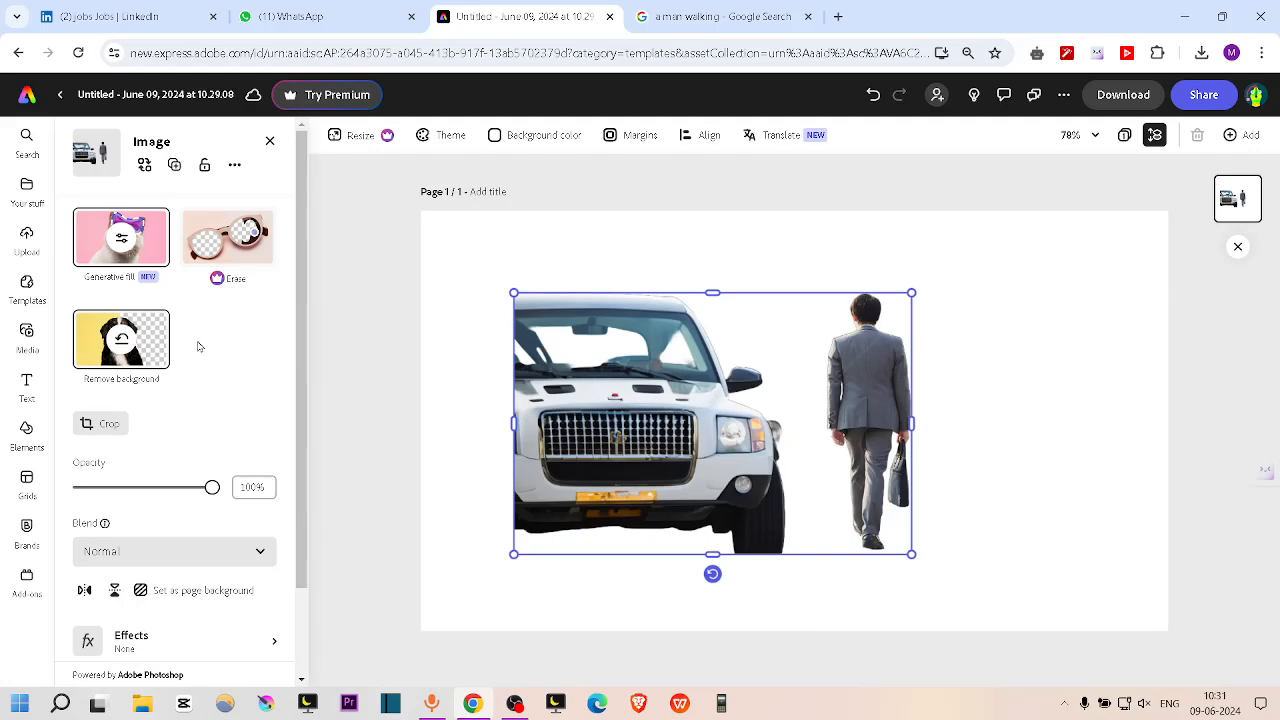
# Restore the photo's removed background, then try the photo as page background and detach it again
pyautogui.click(120, 340)
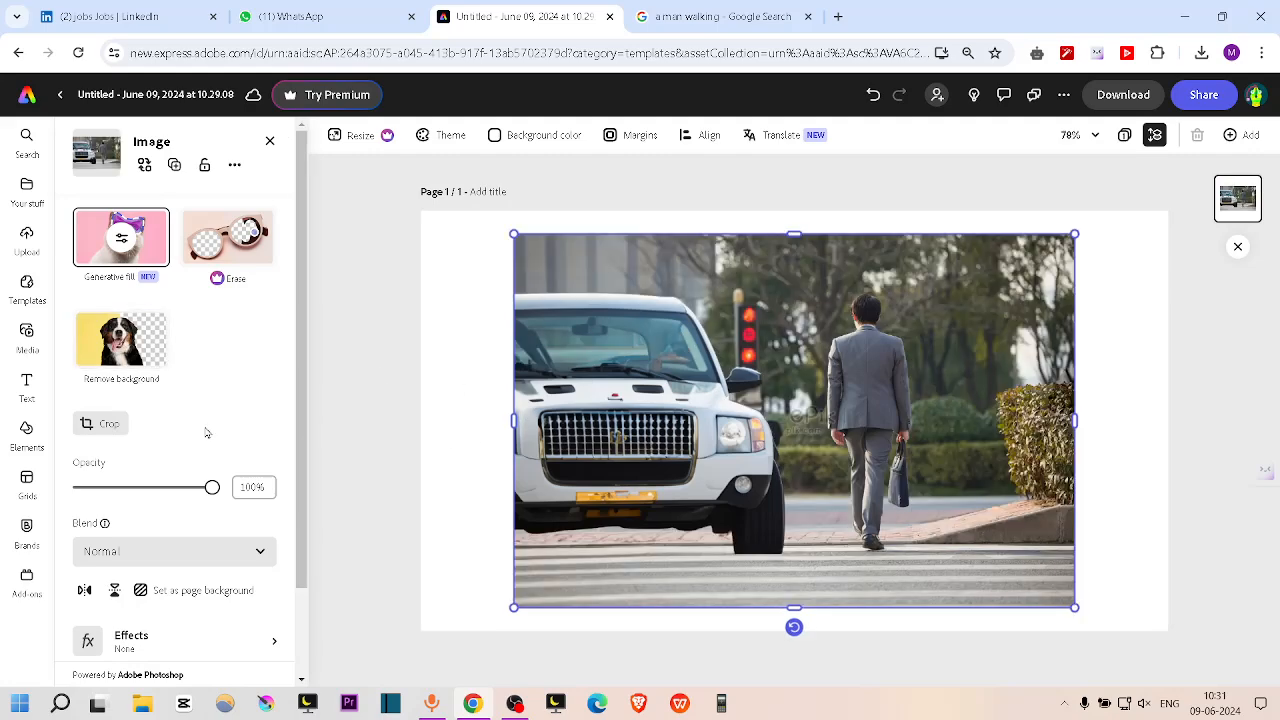
pyautogui.scroll(-2, 146, 428)
pyautogui.click(157, 486)
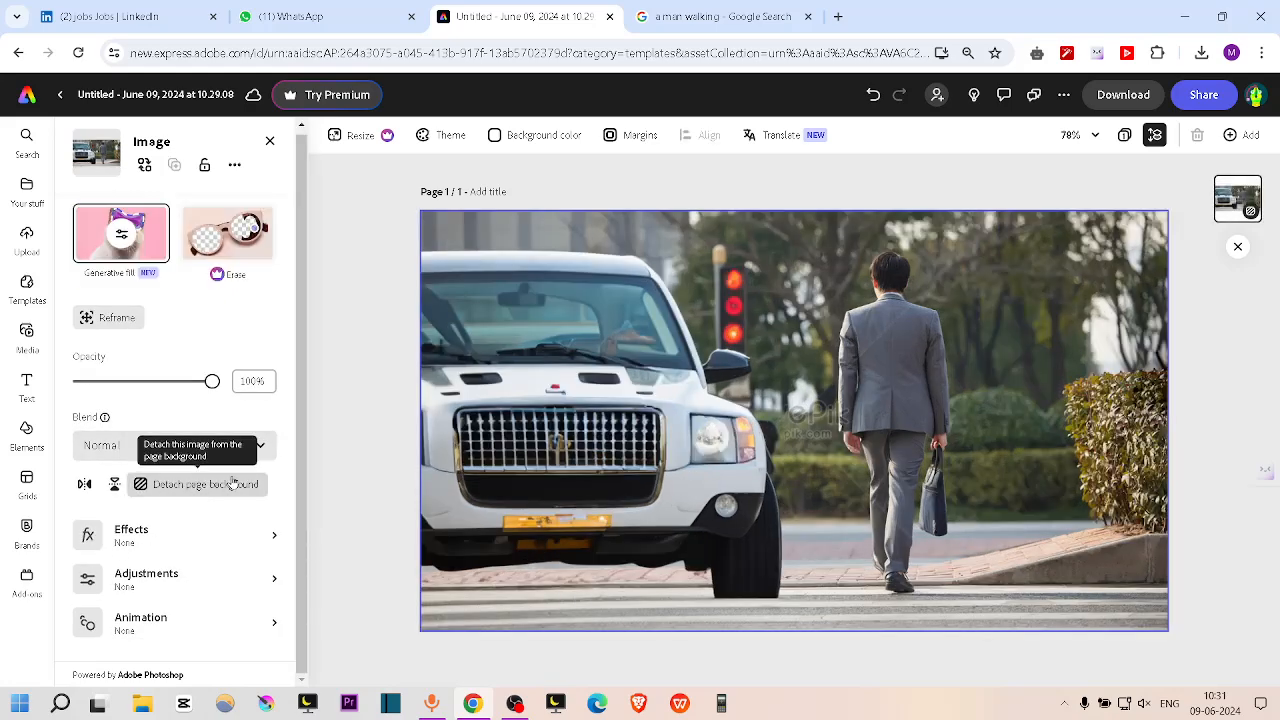
pyautogui.click(232, 484)
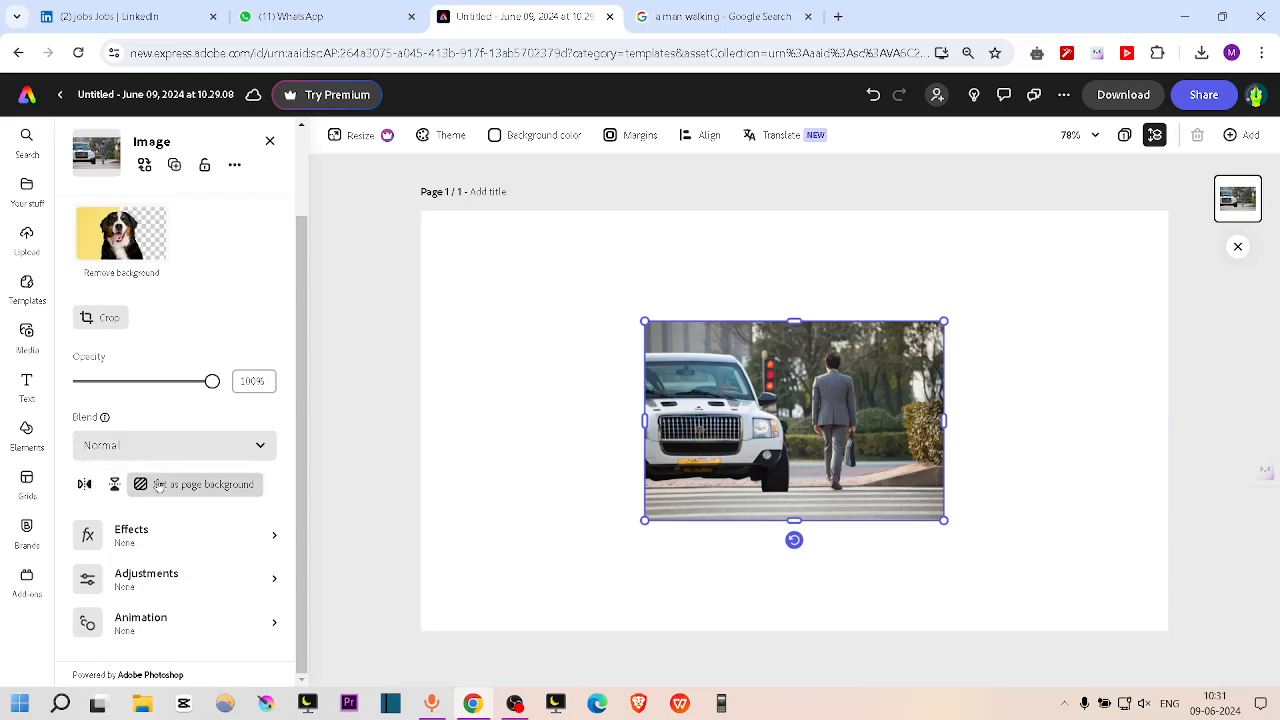
# Enlarge the detached photo from its upper-left corner and move it down on the page
pyautogui.moveTo(646, 324); pyautogui.dragTo(493, 245)
pyautogui.click(658, 548)
pyautogui.moveTo(708, 362); pyautogui.dragTo(691, 429)
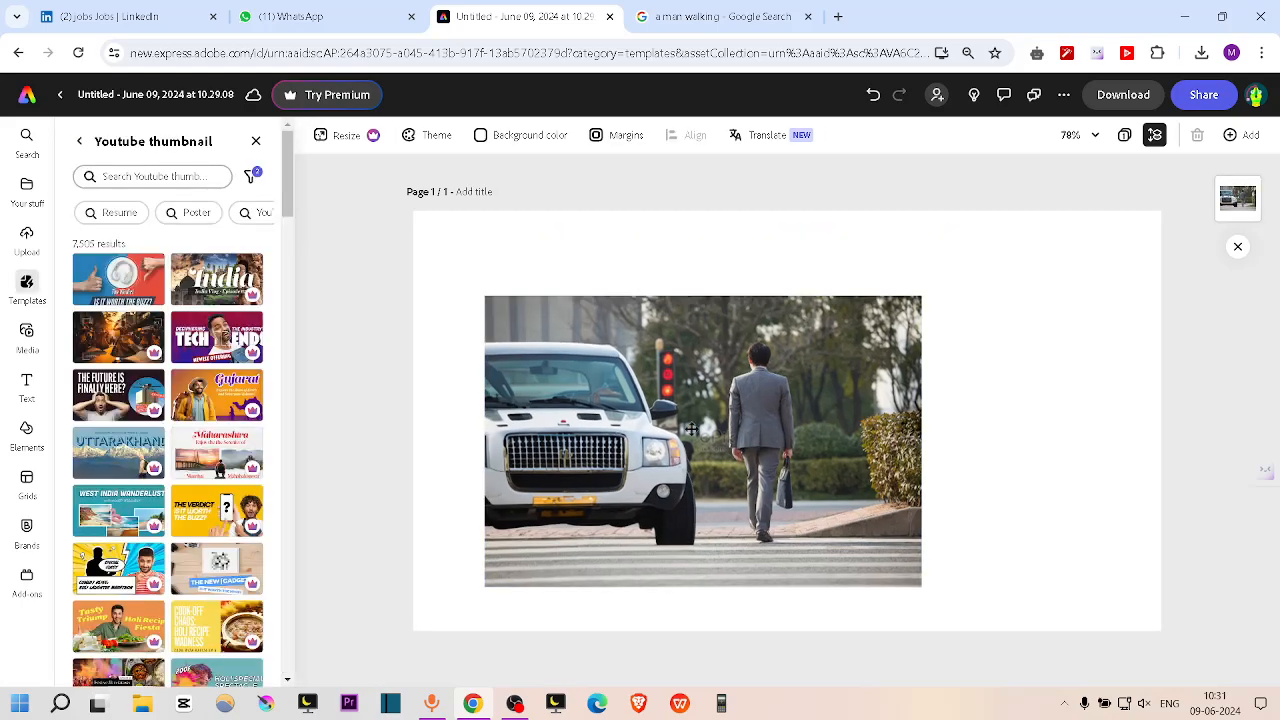
# Flip the selected photo horizontally and flip it back
pyautogui.click(691, 429)
pyautogui.scroll(-1, 165, 382)
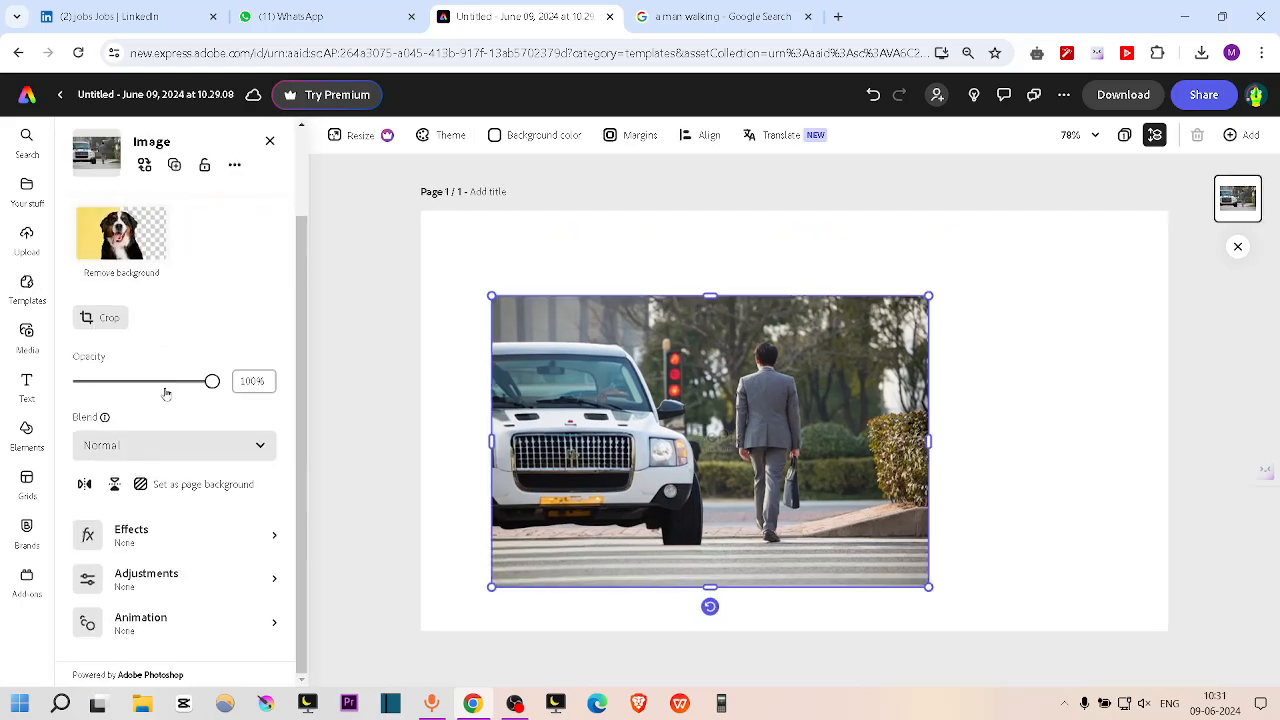
pyautogui.click(85, 487)
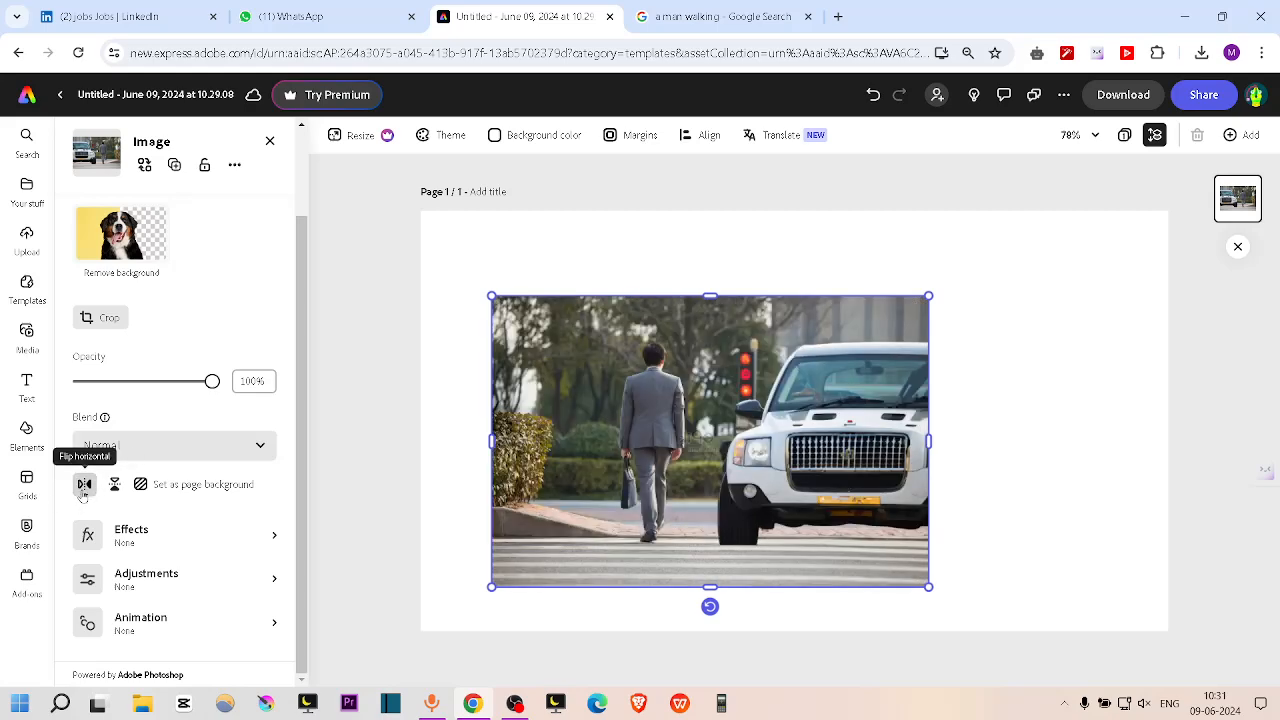
pyautogui.click(85, 487)
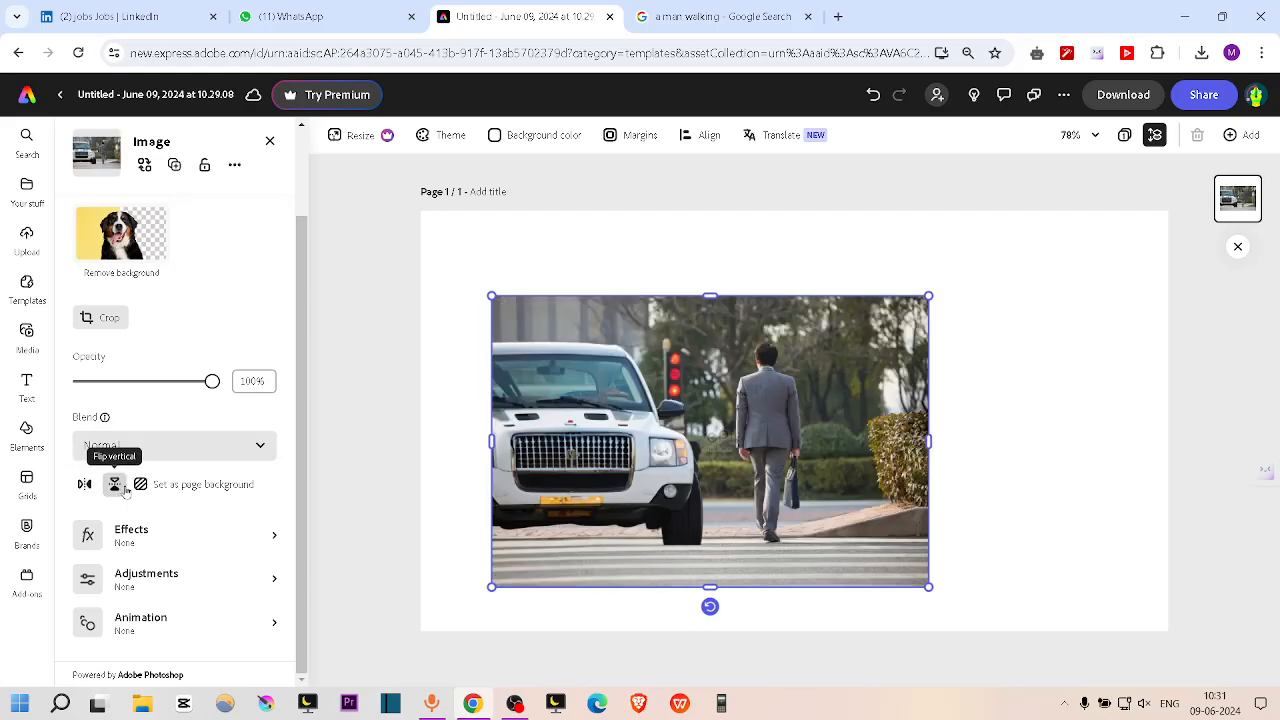
# Flip the selected photo vertically and flip it back
pyautogui.click(114, 485)
pyautogui.click(114, 485)
# Try the Colorize, purple-orange duotone, Grayscale and Tint effects on the photo, and reset its effect to None
pyautogui.click(106, 536)
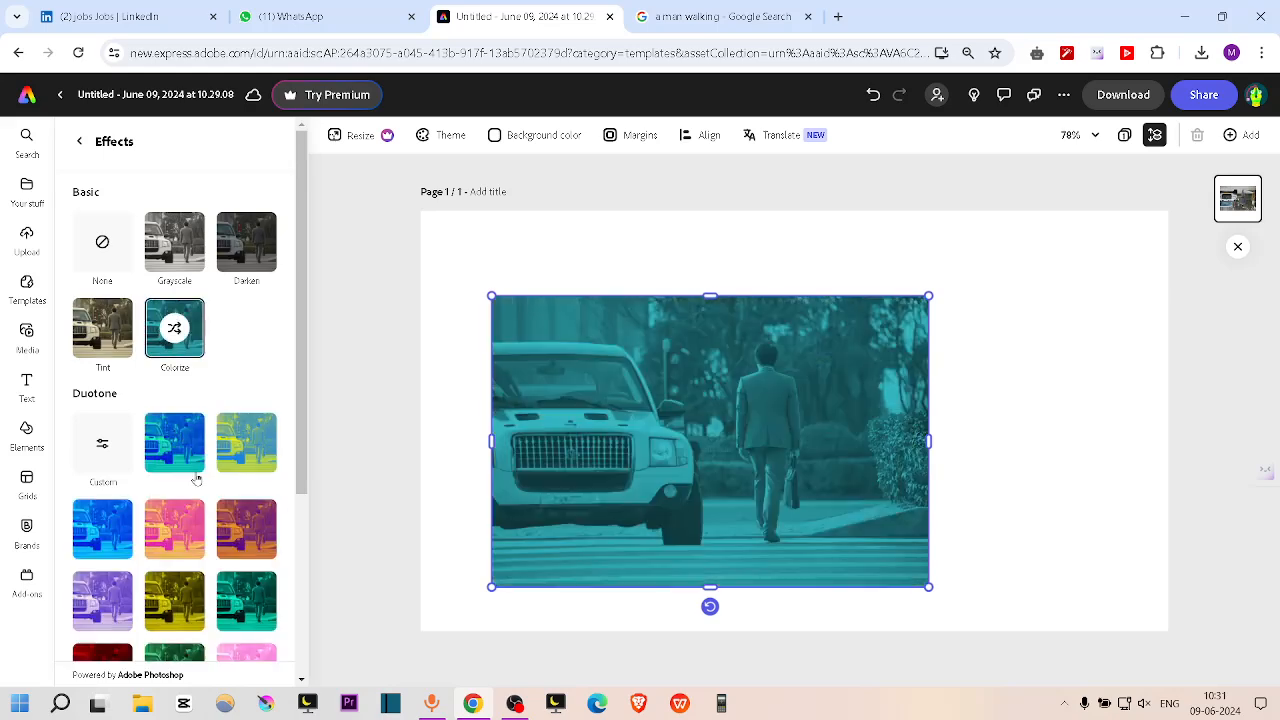
pyautogui.click(244, 526)
pyautogui.click(178, 252)
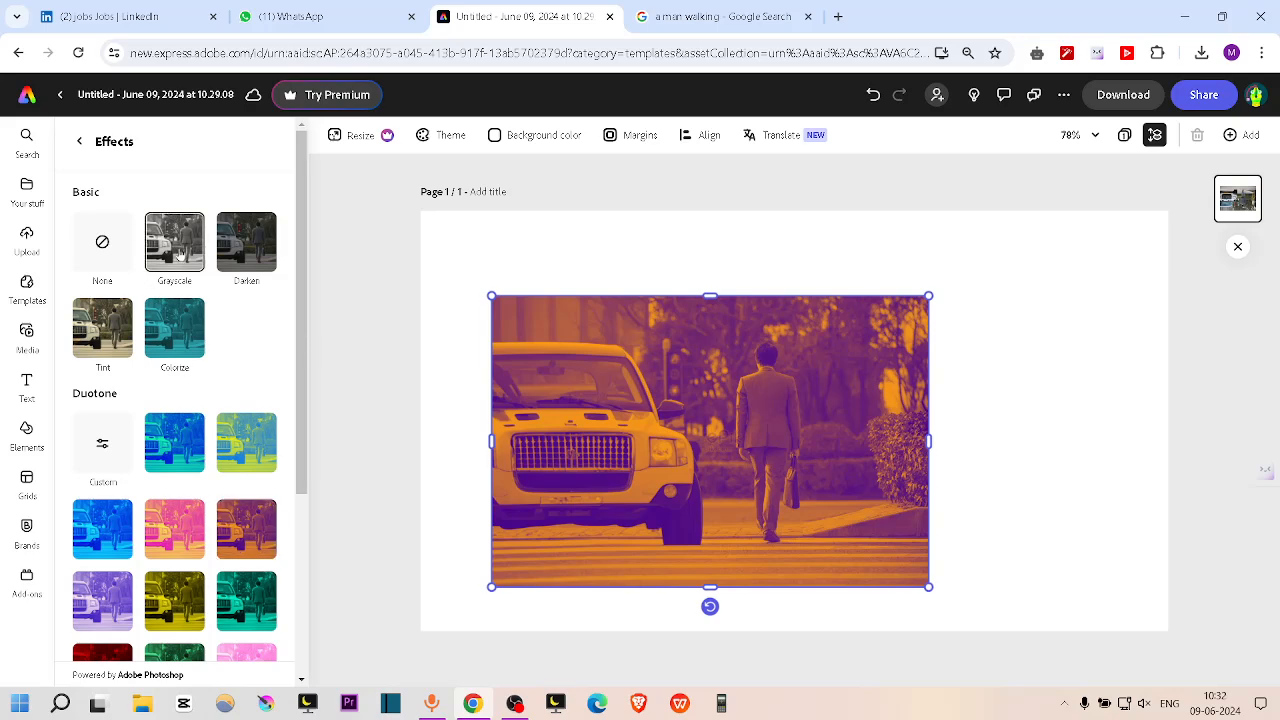
pyautogui.click(100, 335)
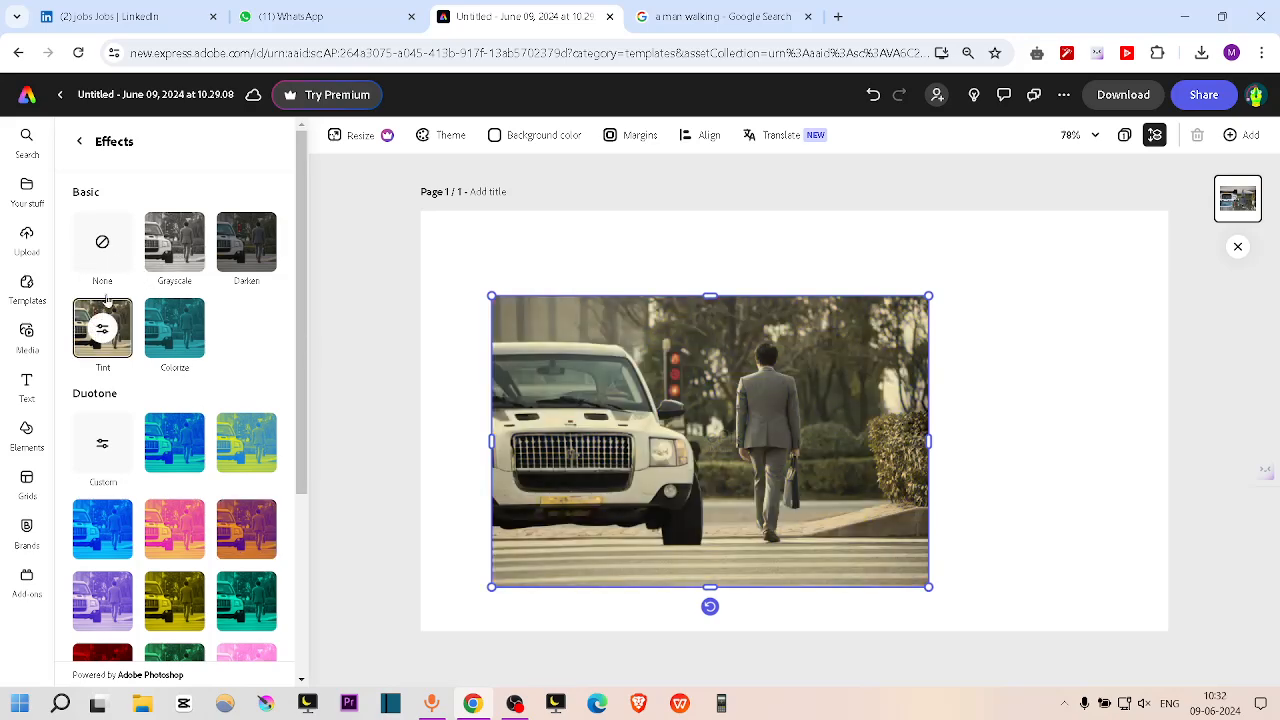
pyautogui.click(92, 260)
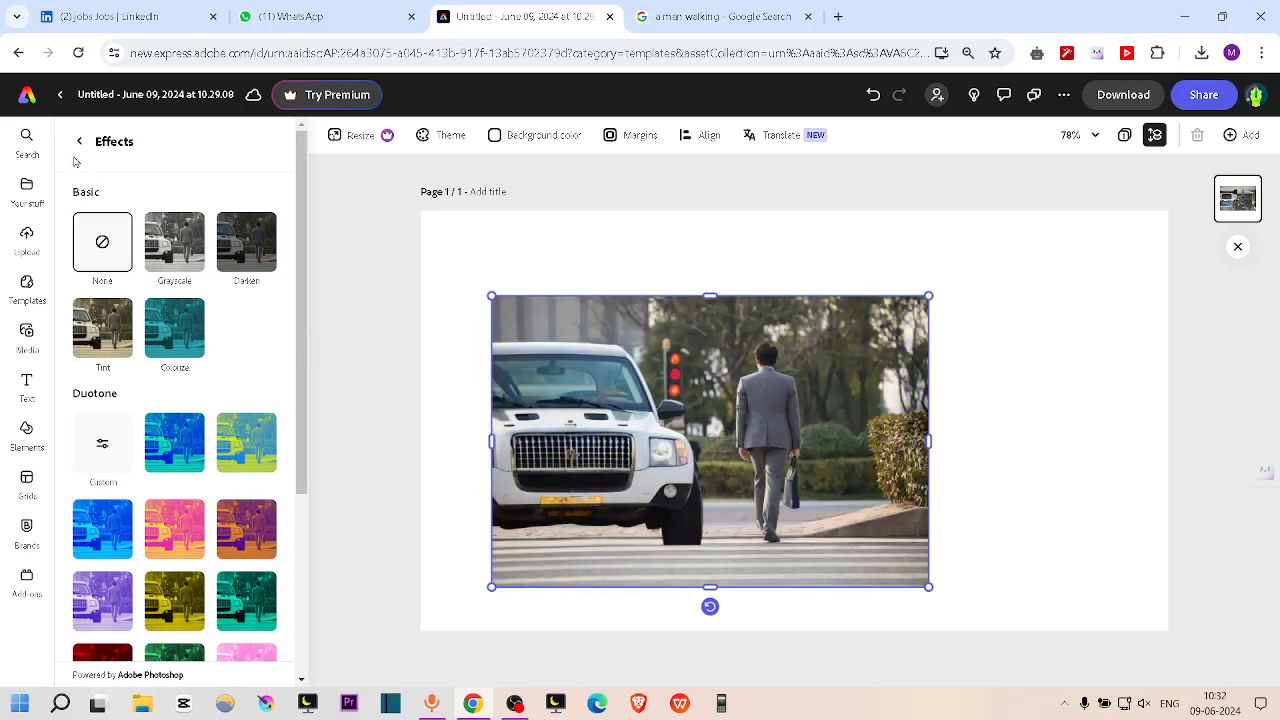
pyautogui.click(79, 141)
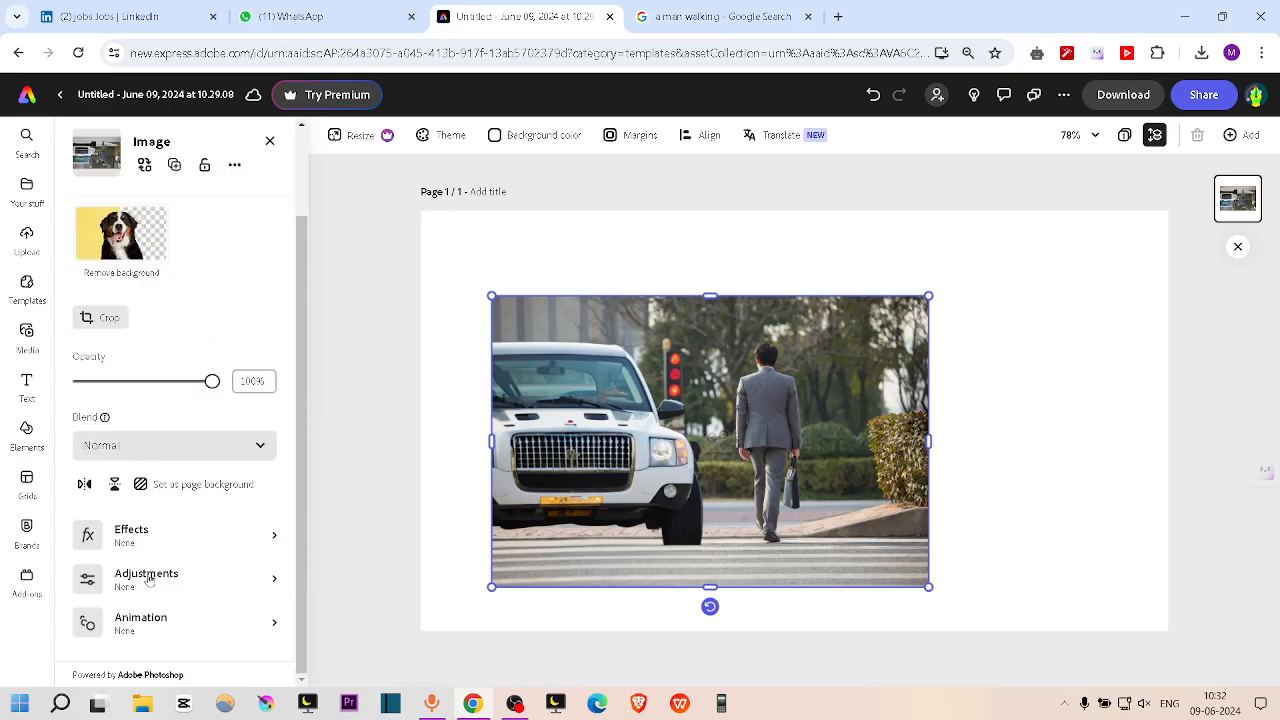
# Adjust the photo with contrast 40, brightness 9, saturation 100 and warmth 11
pyautogui.click(149, 578)
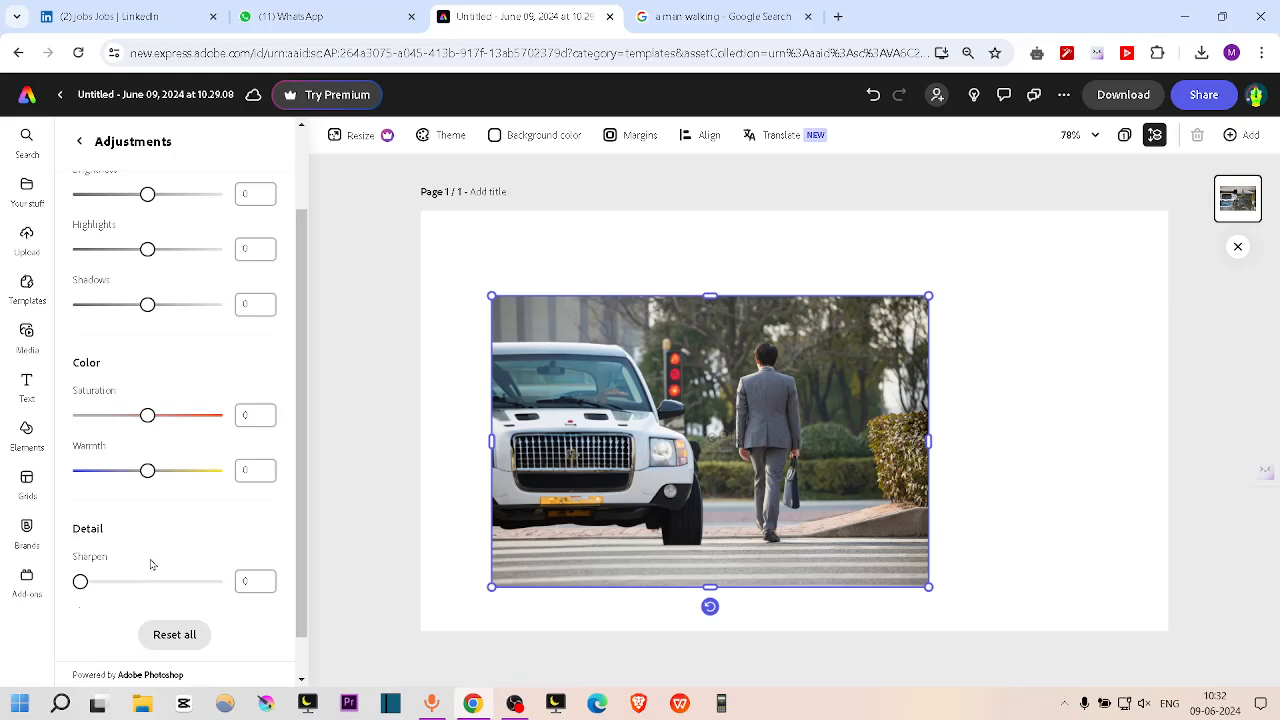
pyautogui.scroll(2, 151, 565)
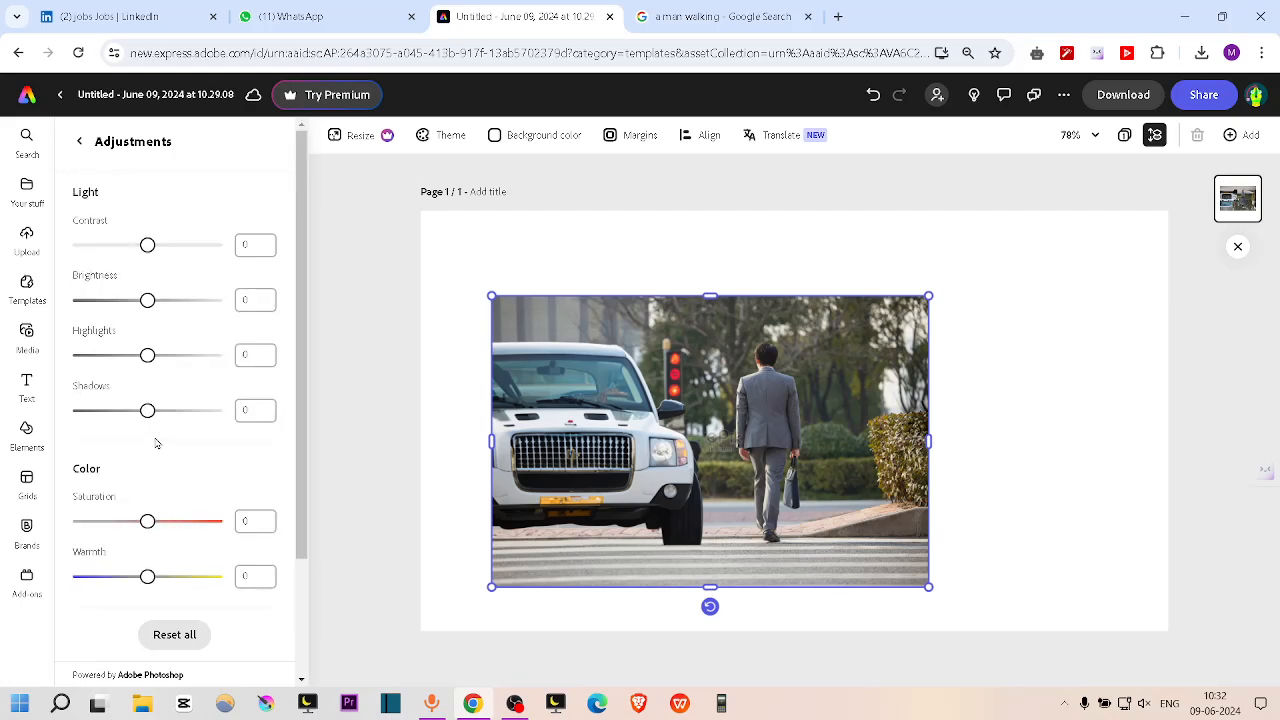
pyautogui.moveTo(181, 247); pyautogui.dragTo(232, 250)
pyautogui.click(174, 245)
pyautogui.moveTo(147, 300)
pyautogui.mouseDown()
pyautogui.moveTo(57, 299)
pyautogui.moveTo(214, 300)
pyautogui.moveTo(153, 300)
pyautogui.mouseUp()
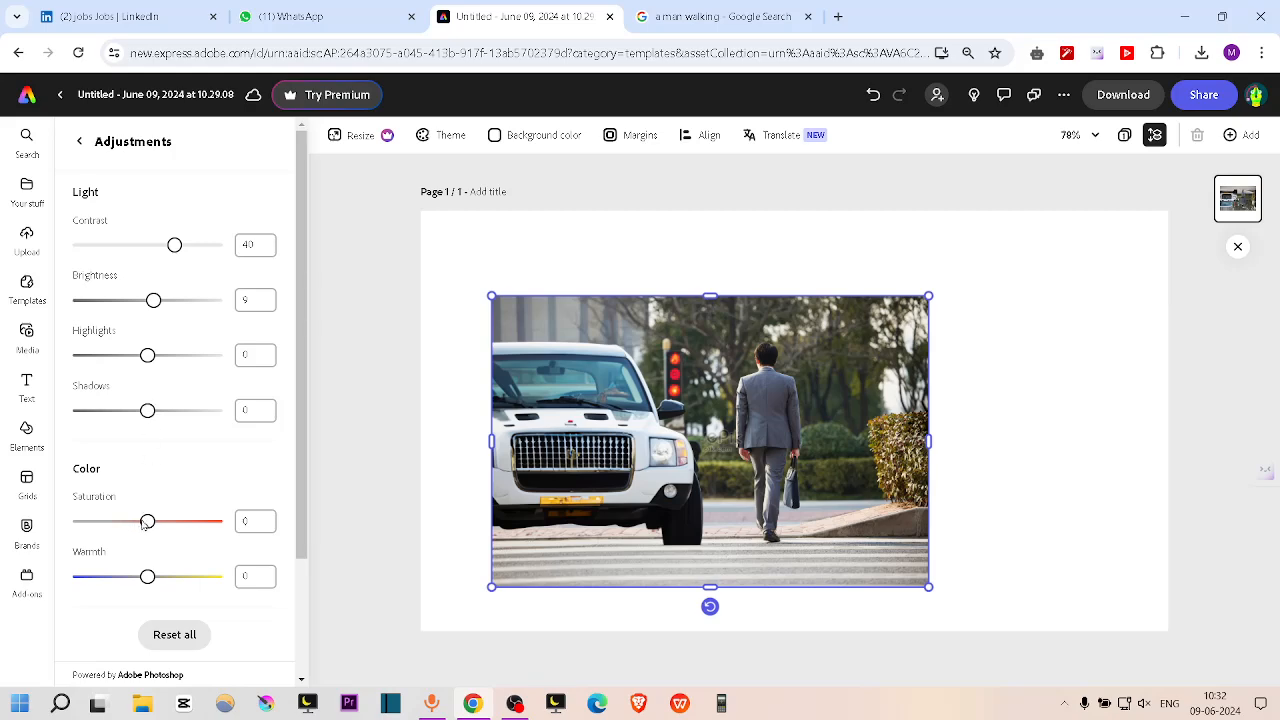
pyautogui.moveTo(147, 521); pyautogui.dragTo(265, 510)
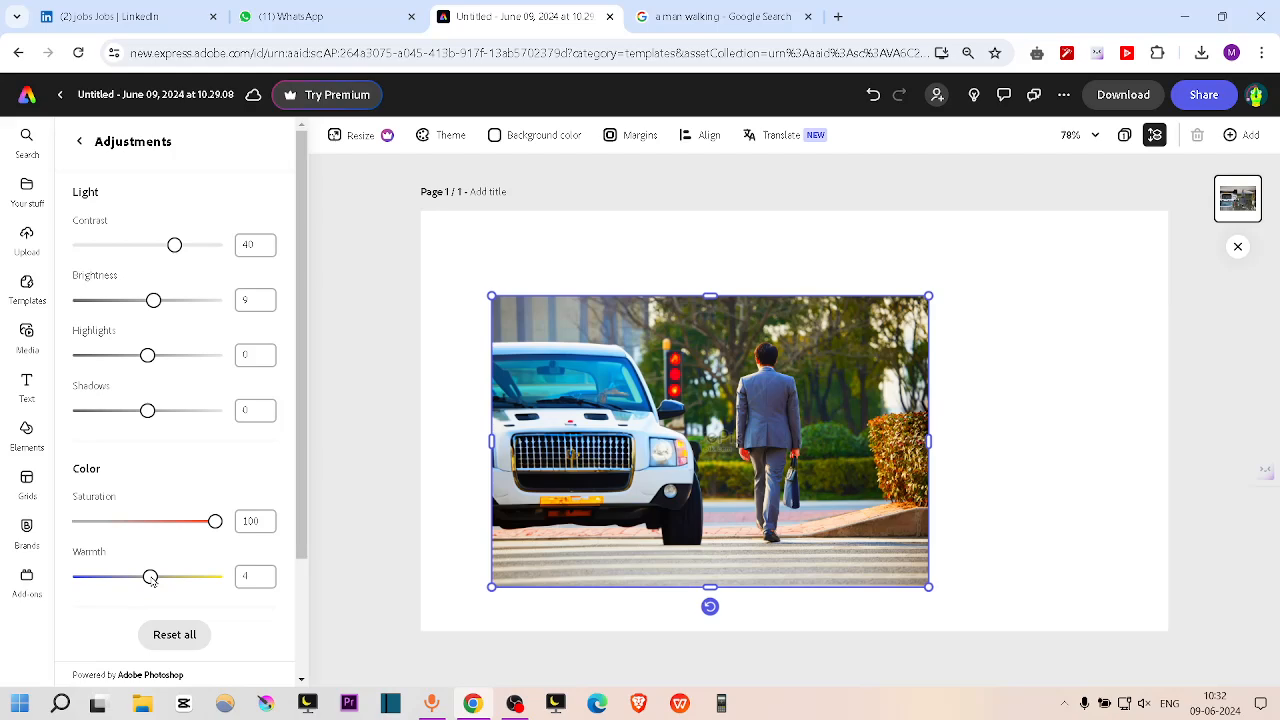
pyautogui.moveTo(151, 580)
pyautogui.mouseDown()
pyautogui.moveTo(80, 577)
pyautogui.moveTo(231, 577)
pyautogui.moveTo(155, 578)
pyautogui.mouseUp()
# Set the photo's shadows to -32, lower its highlights slightly and raise its brightness a little
pyautogui.moveTo(148, 411); pyautogui.dragTo(296, 413)
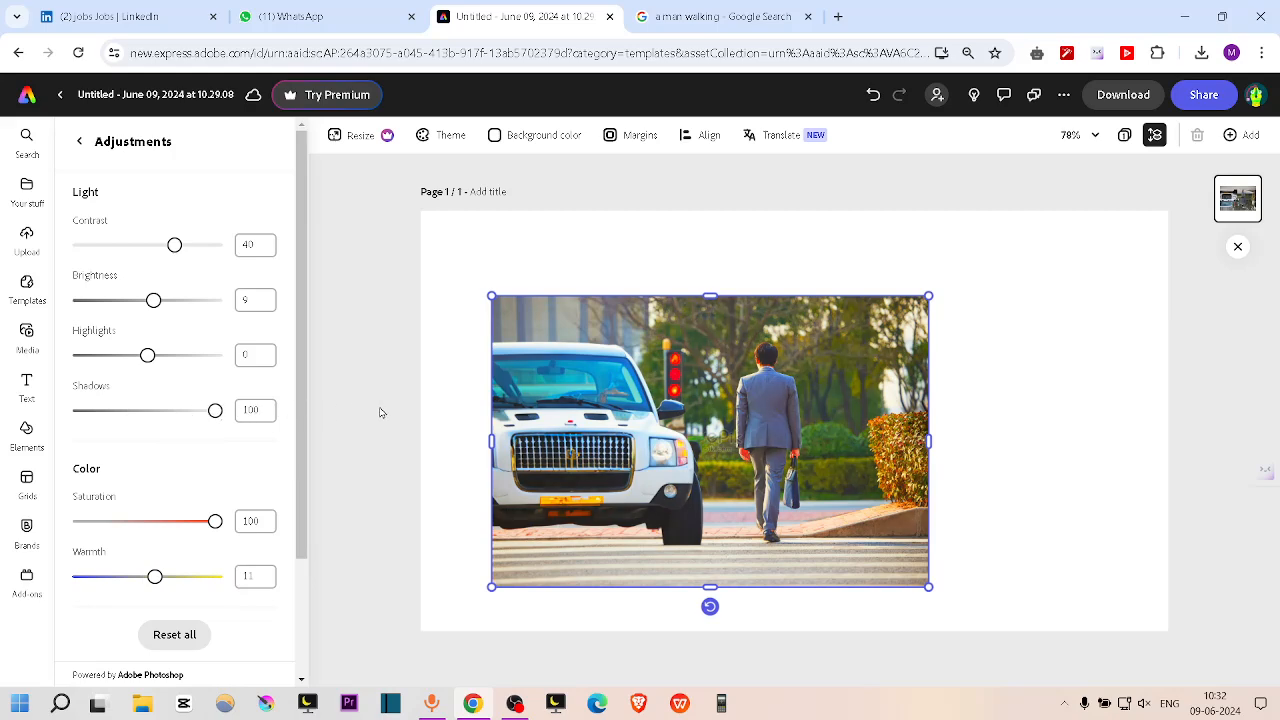
pyautogui.moveTo(215, 410); pyautogui.dragTo(126, 410)
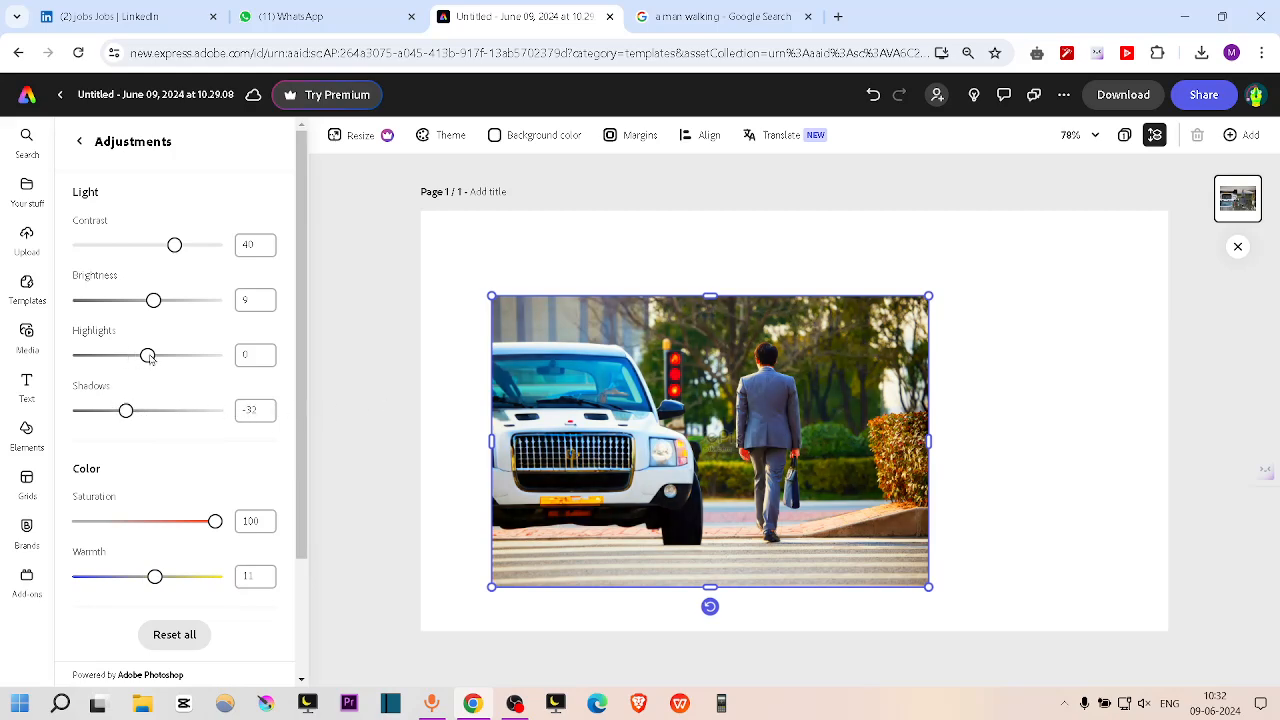
pyautogui.moveTo(148, 357)
pyautogui.mouseDown()
pyautogui.moveTo(74, 356)
pyautogui.moveTo(232, 366)
pyautogui.moveTo(134, 358)
pyautogui.mouseUp()
pyautogui.moveTo(153, 301)
pyautogui.mouseDown()
pyautogui.moveTo(110, 302)
pyautogui.moveTo(155, 302)
pyautogui.mouseUp()
pyautogui.click(79, 141)
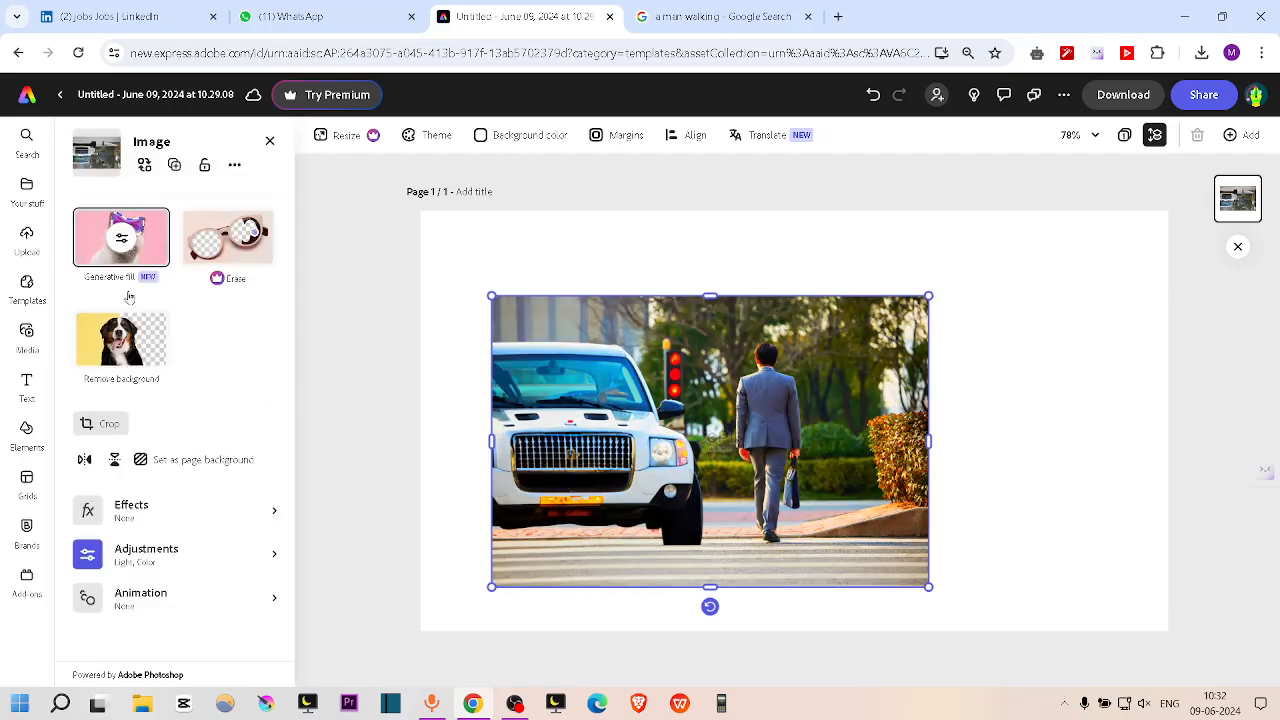
# Deselect the photo and add the Orange White Travel Guide YouTube thumbnail template to the file as a new page
pyautogui.scroll(-1, 198, 532)
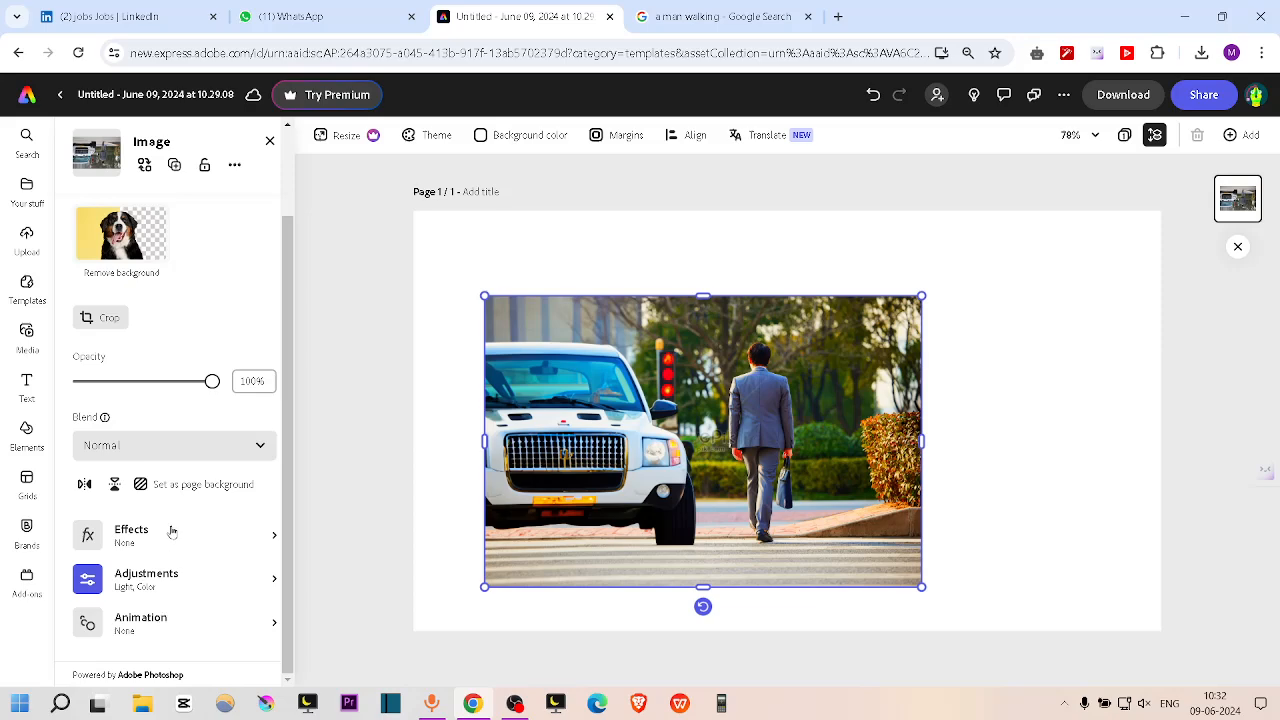
pyautogui.scroll(1, 171, 546)
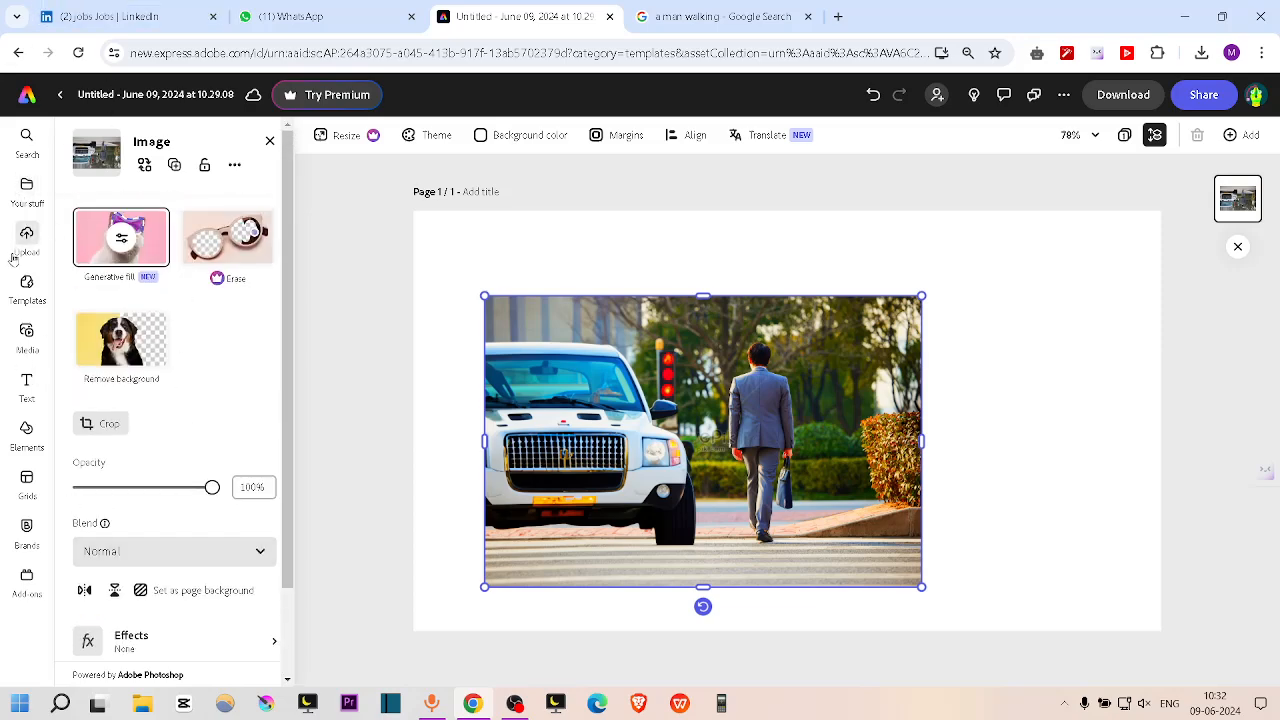
pyautogui.click(269, 142)
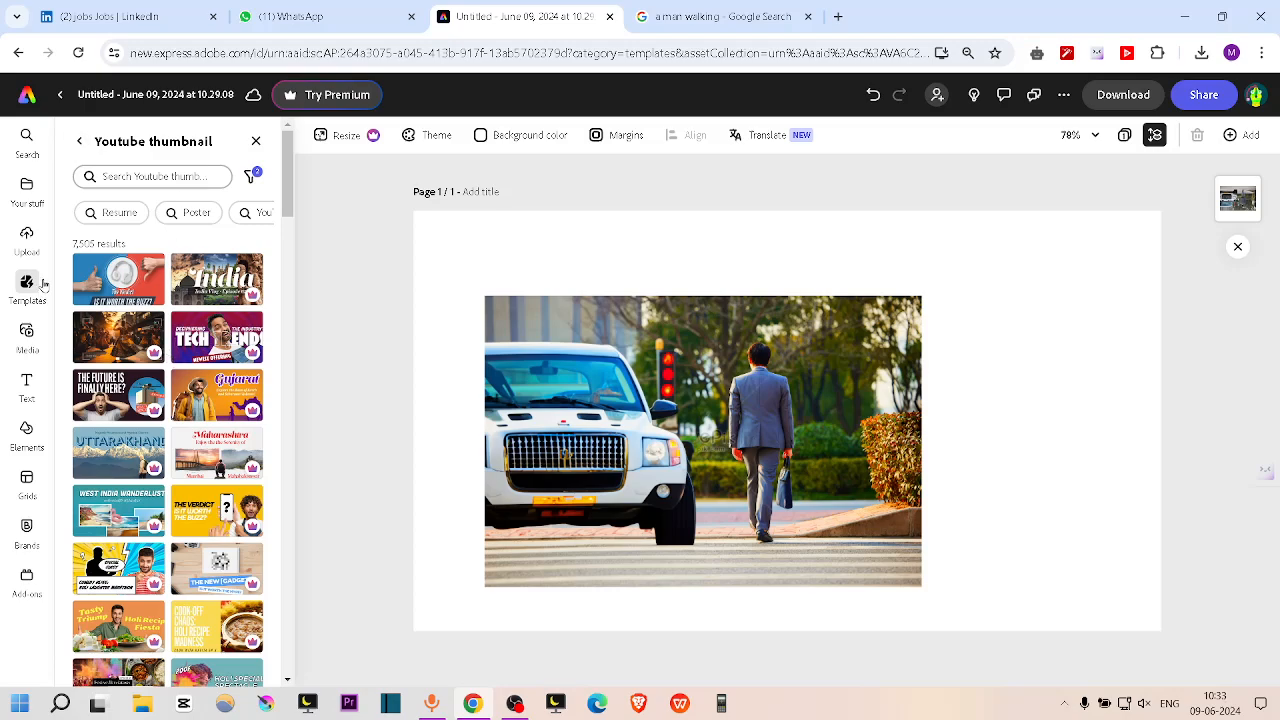
pyautogui.scroll(-5, 148, 284)
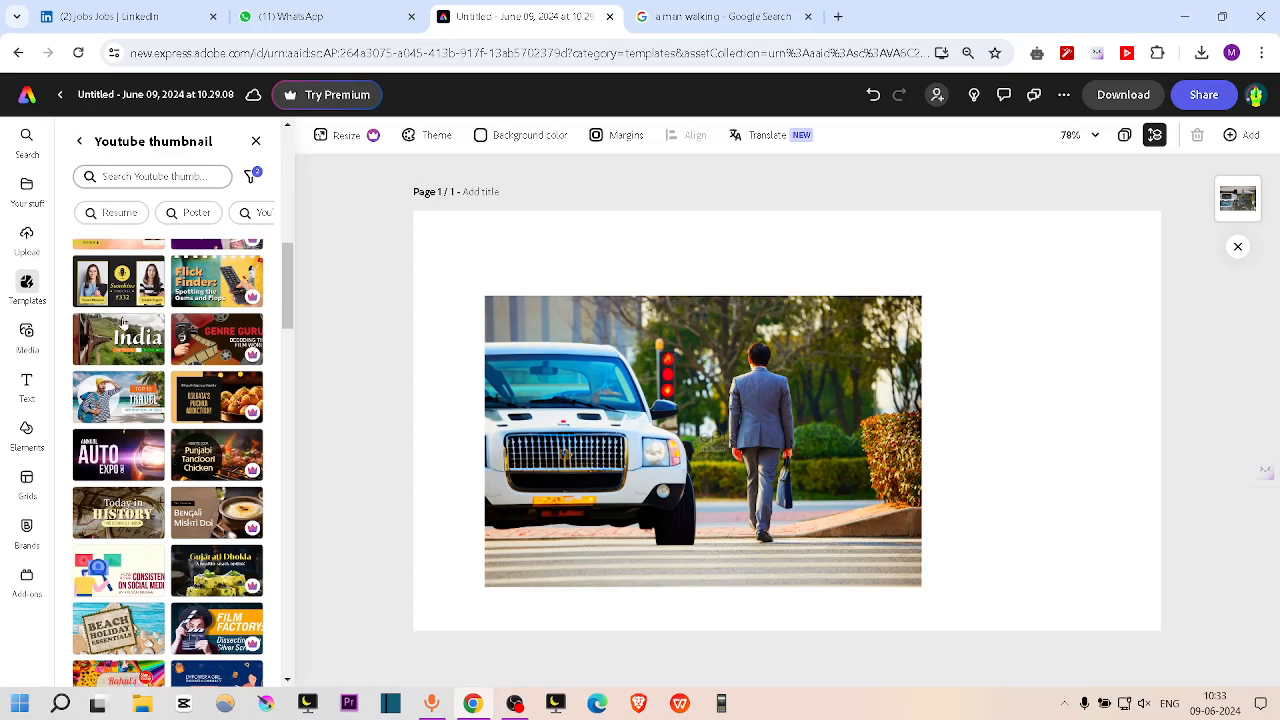
pyautogui.click(143, 405)
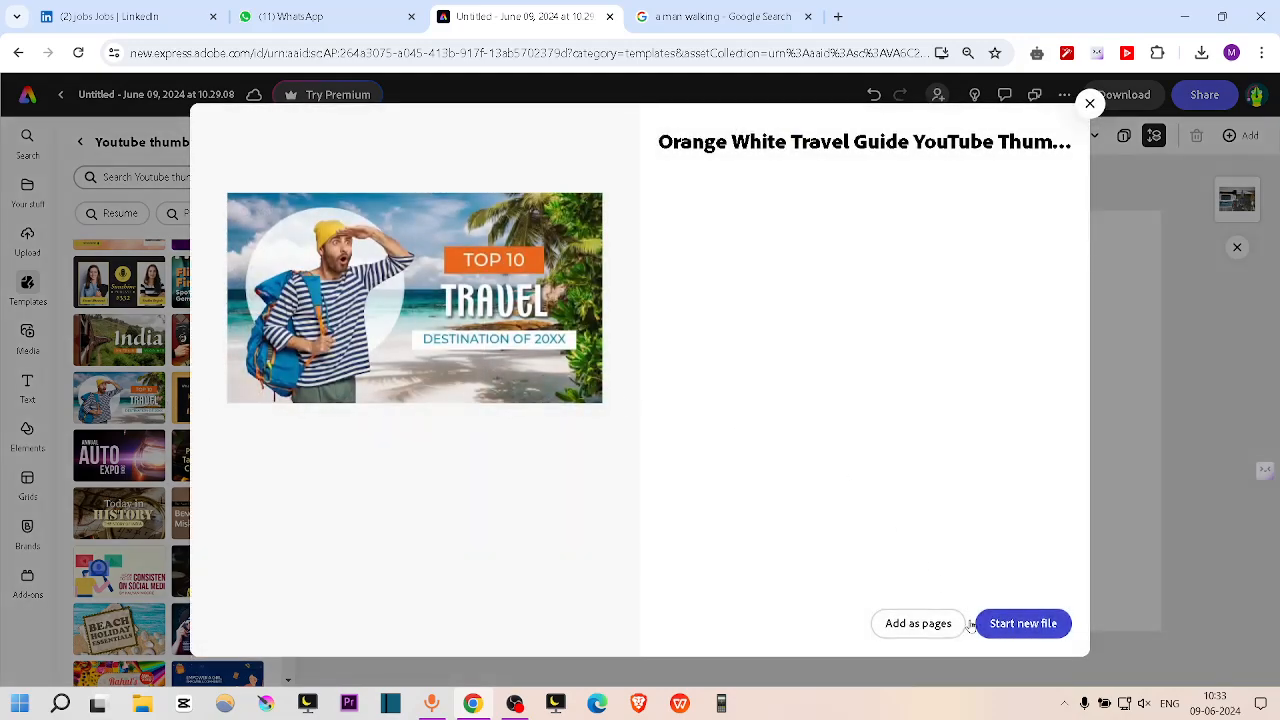
pyautogui.click(935, 623)
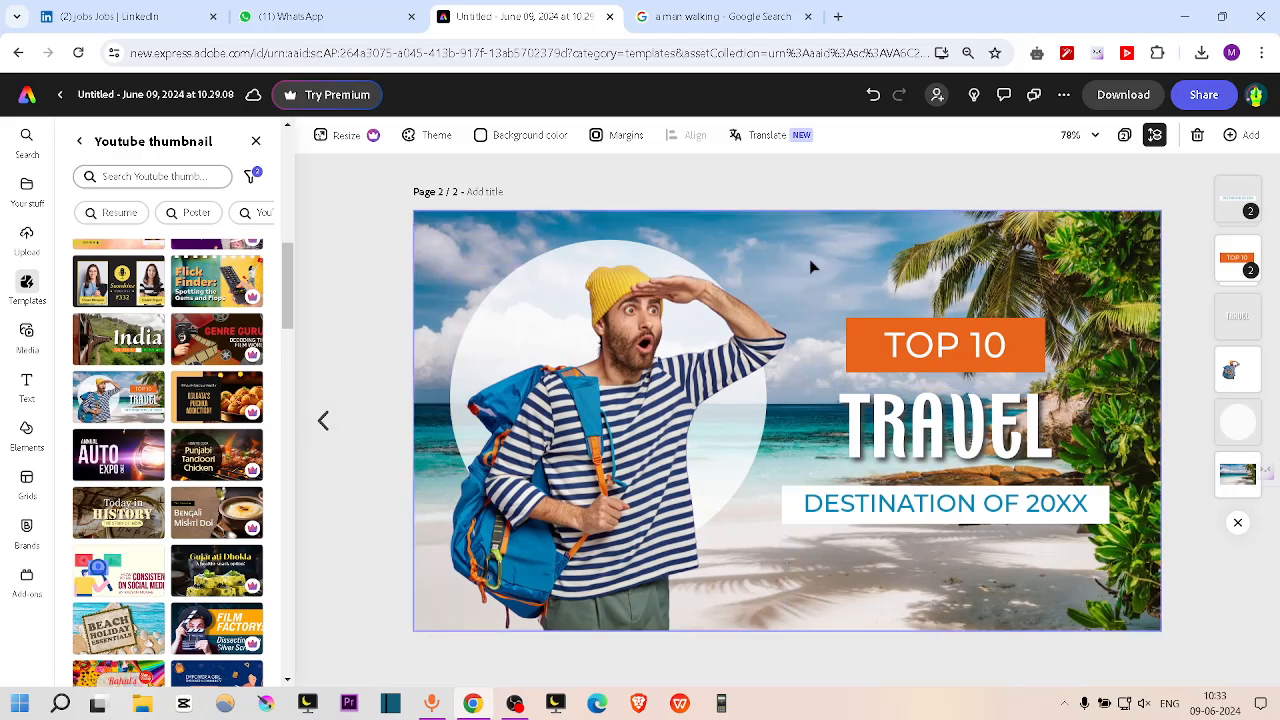
# Try repositioning the background image on the travel template page and undo the move
pyautogui.moveTo(847, 266); pyautogui.dragTo(630, 555)
pyautogui.hotkey('ctrl', 'z')
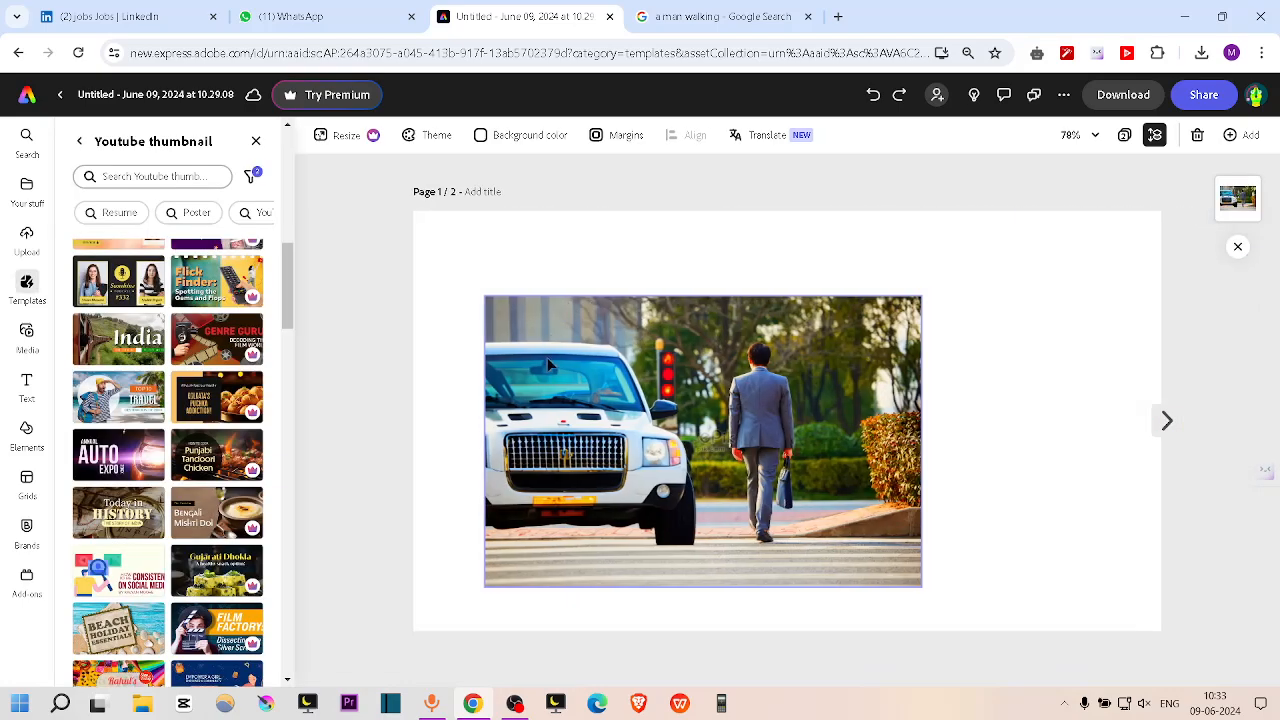
# Select the street photo on page 1 and shrink it slightly from its upper-right corner
pyautogui.click(548, 362)
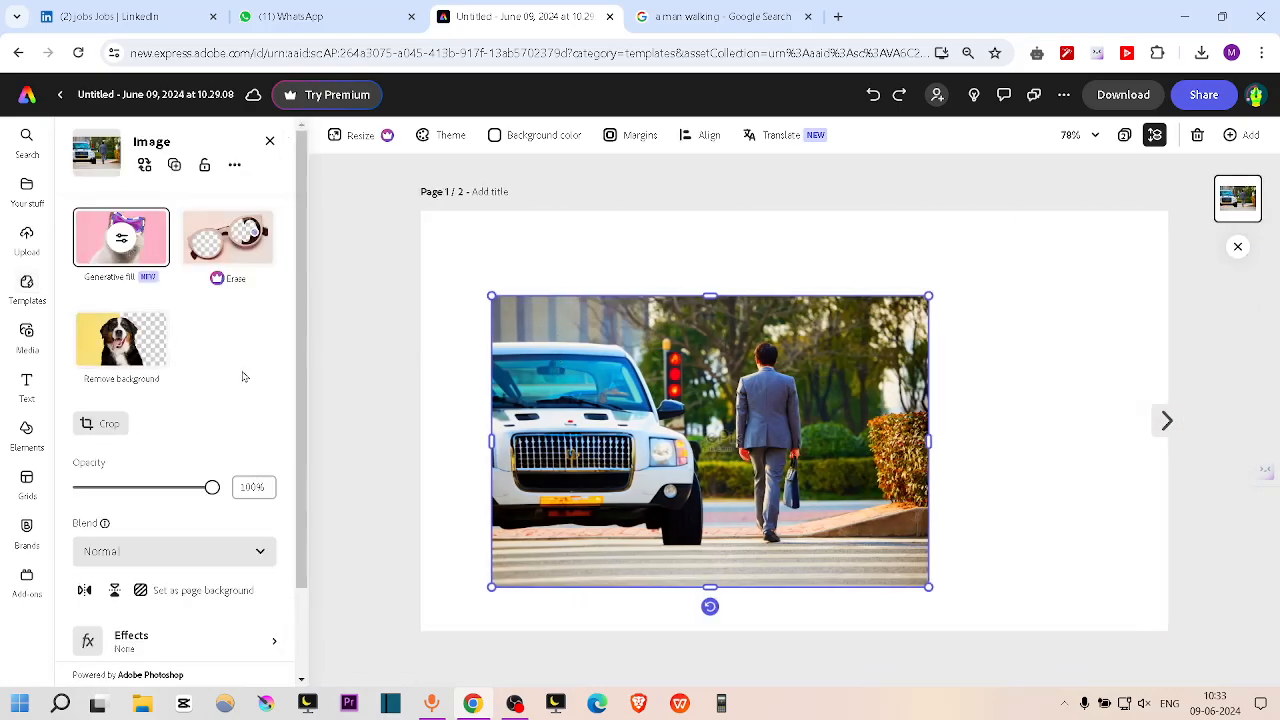
pyautogui.scroll(-2, 250, 368)
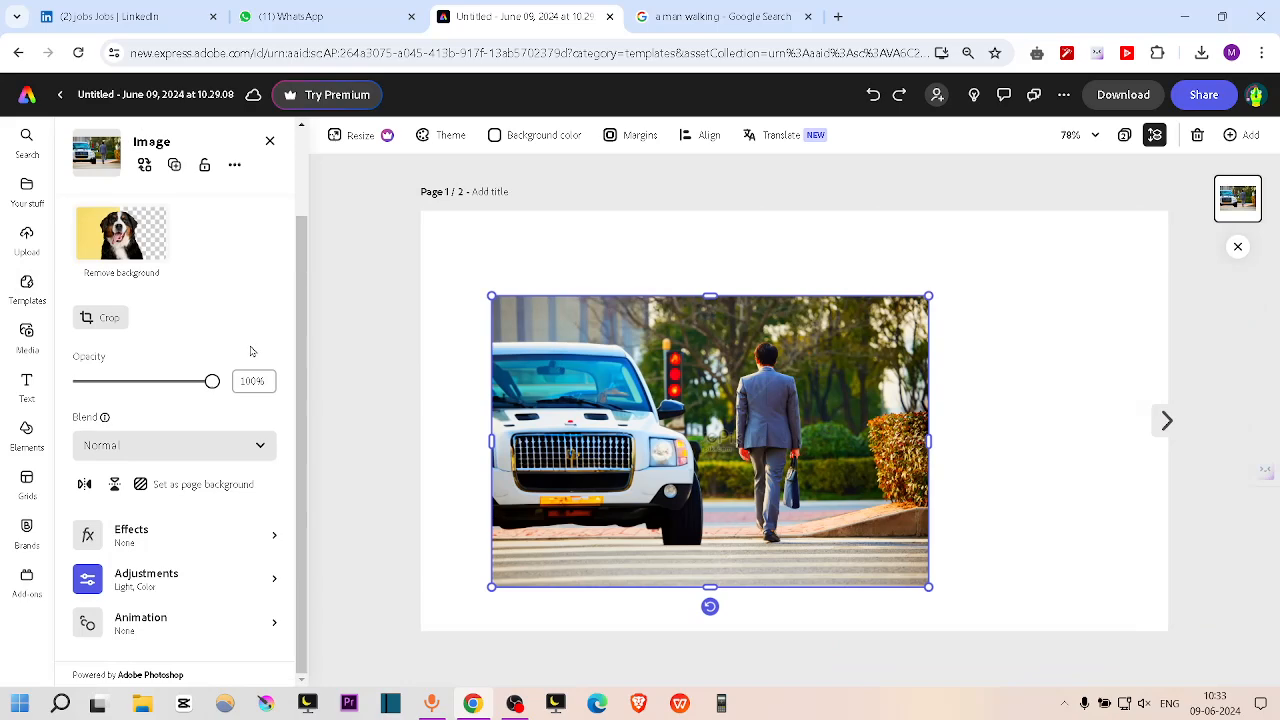
pyautogui.scroll(2, 140, 300)
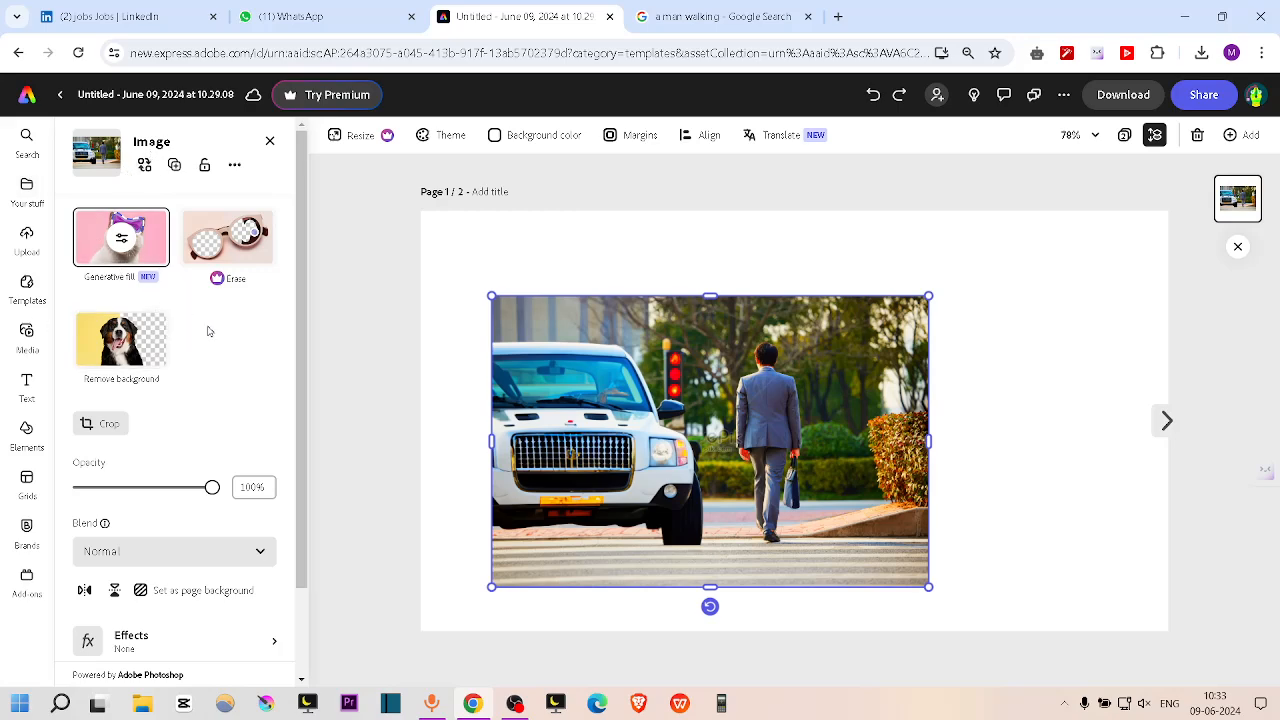
pyautogui.scroll(-2, 210, 335)
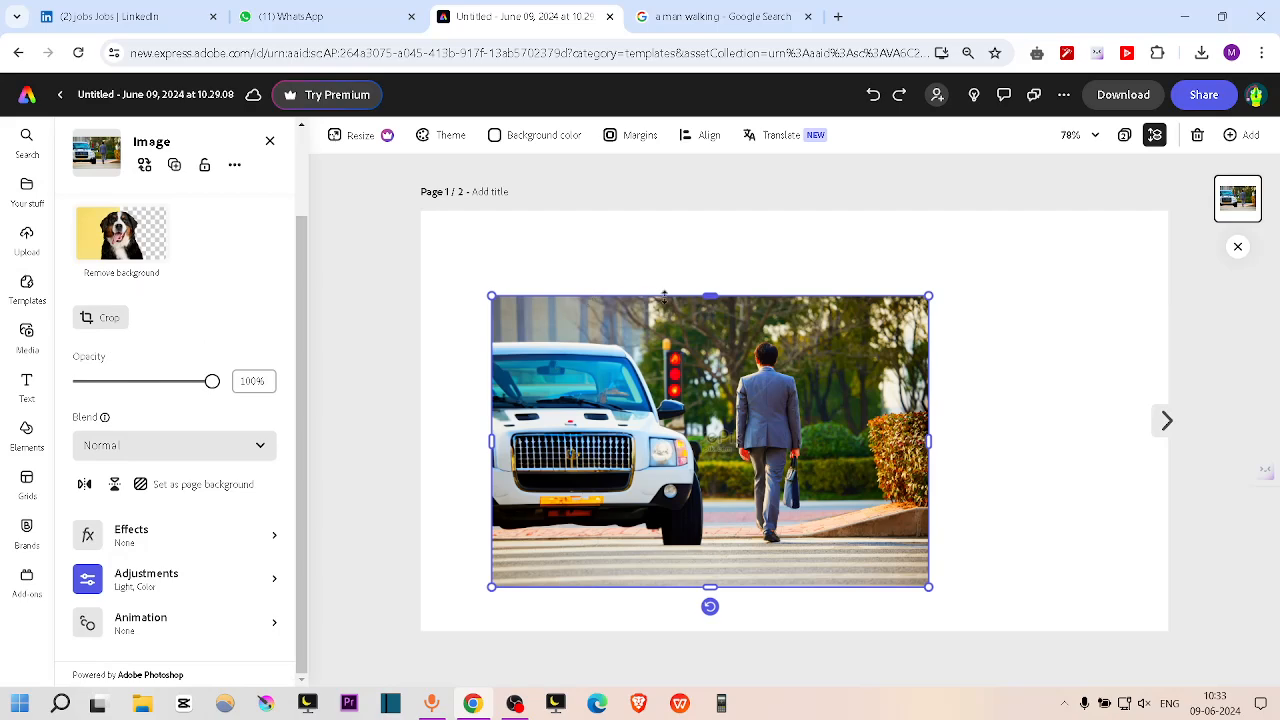
pyautogui.moveTo(710, 296)
pyautogui.mouseDown()
pyautogui.moveTo(682, 508)
pyautogui.moveTo(690, 294)
pyautogui.mouseUp()
pyautogui.moveTo(928, 295); pyautogui.dragTo(898, 315)
# Try extending the photo's bottom edge, cropping its left side and widening its right side, and undo these changes
pyautogui.moveTo(695, 587)
pyautogui.mouseDown()
pyautogui.moveTo(694, 530)
pyautogui.moveTo(694, 592)
pyautogui.mouseUp()
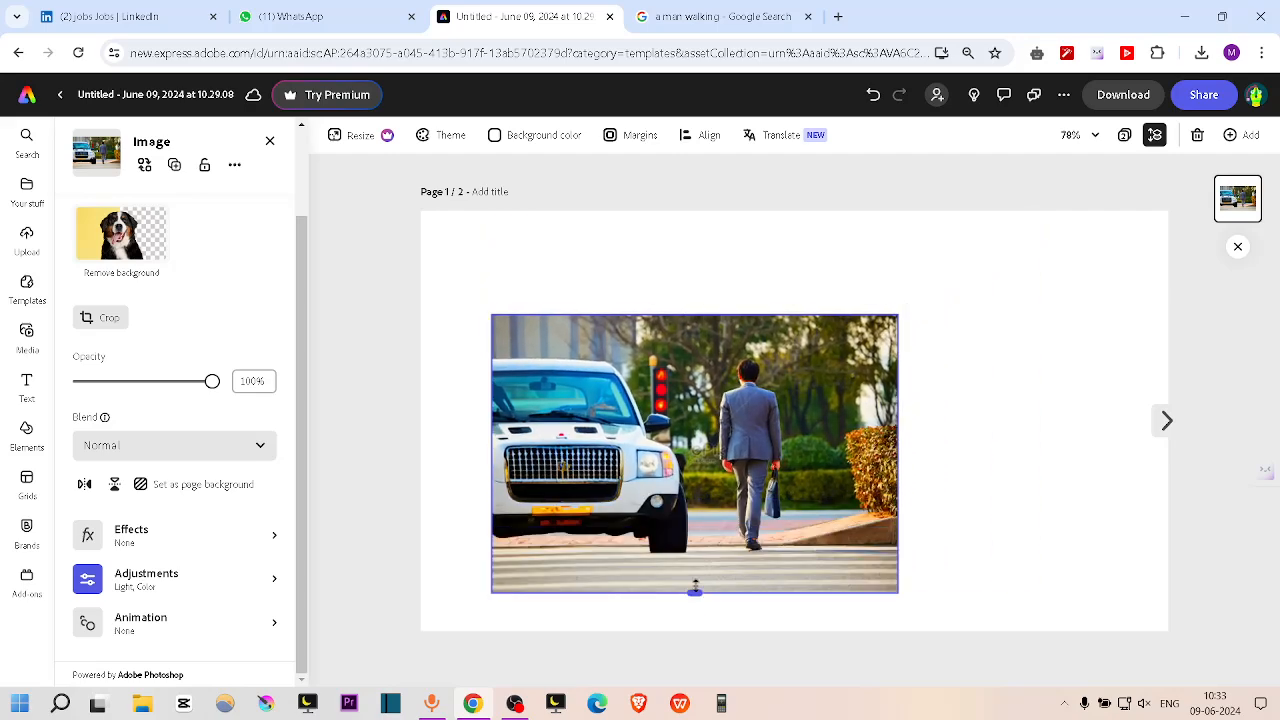
pyautogui.moveTo(491, 451); pyautogui.dragTo(618, 453)
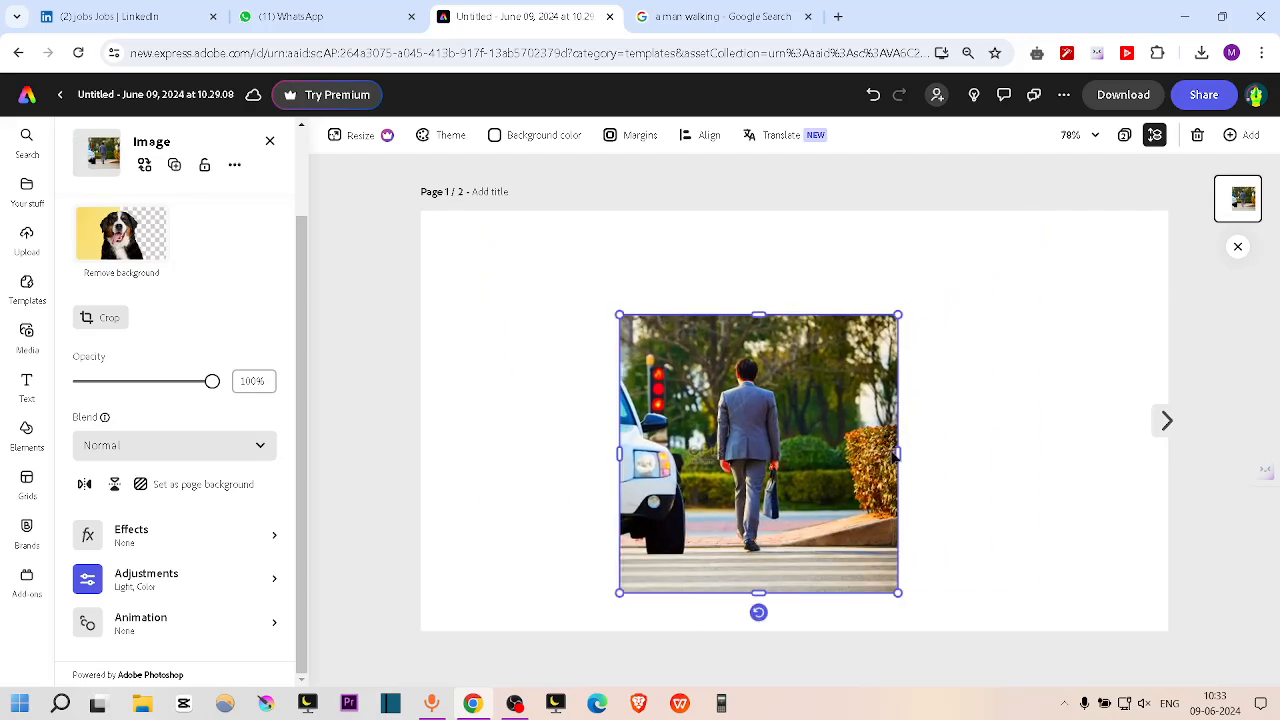
pyautogui.moveTo(899, 455); pyautogui.dragTo(1134, 512)
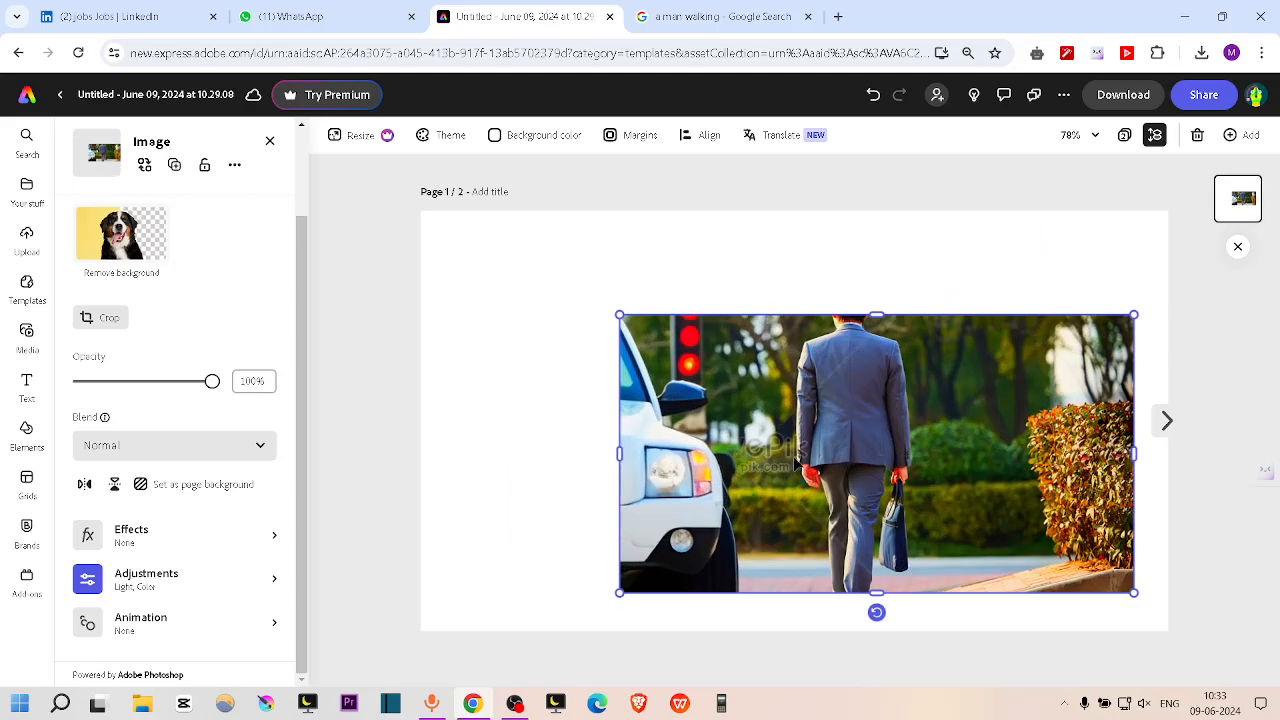
pyautogui.hotkey('ctrl', 'z')
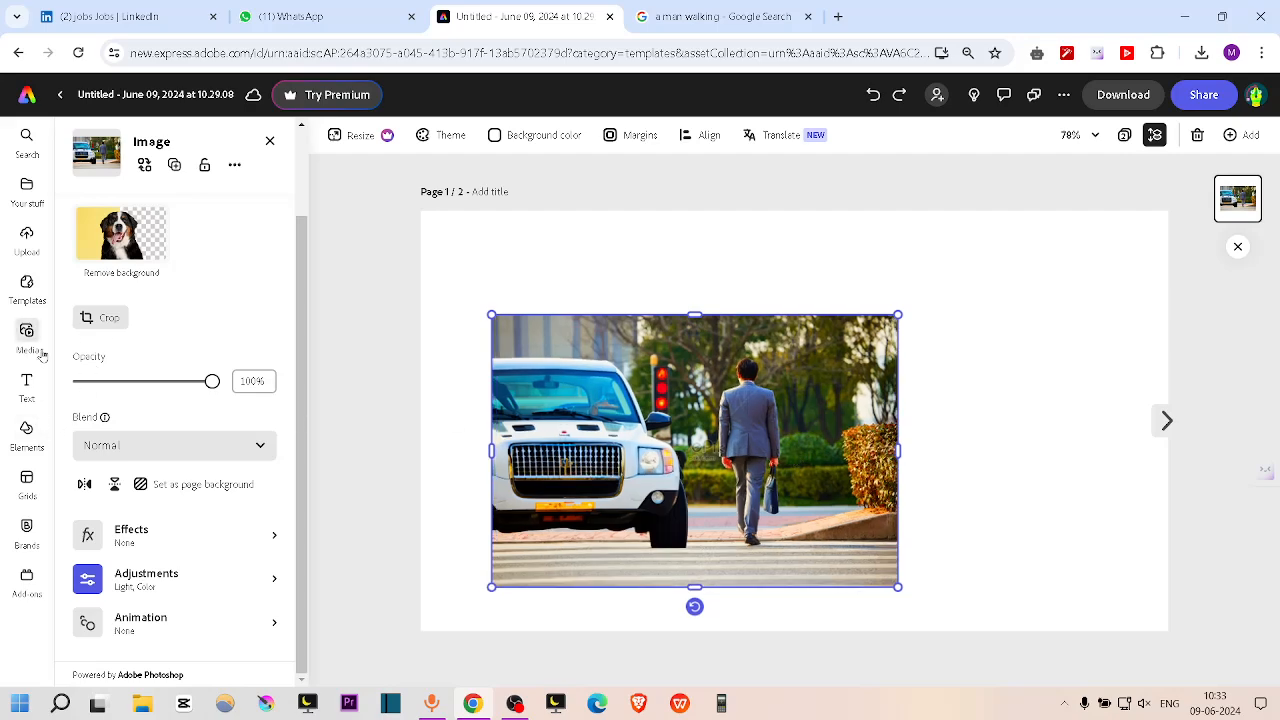
# Add the text "msn" to page 1 and place it above the photo
pyautogui.click(26, 385)
pyautogui.click(163, 172)
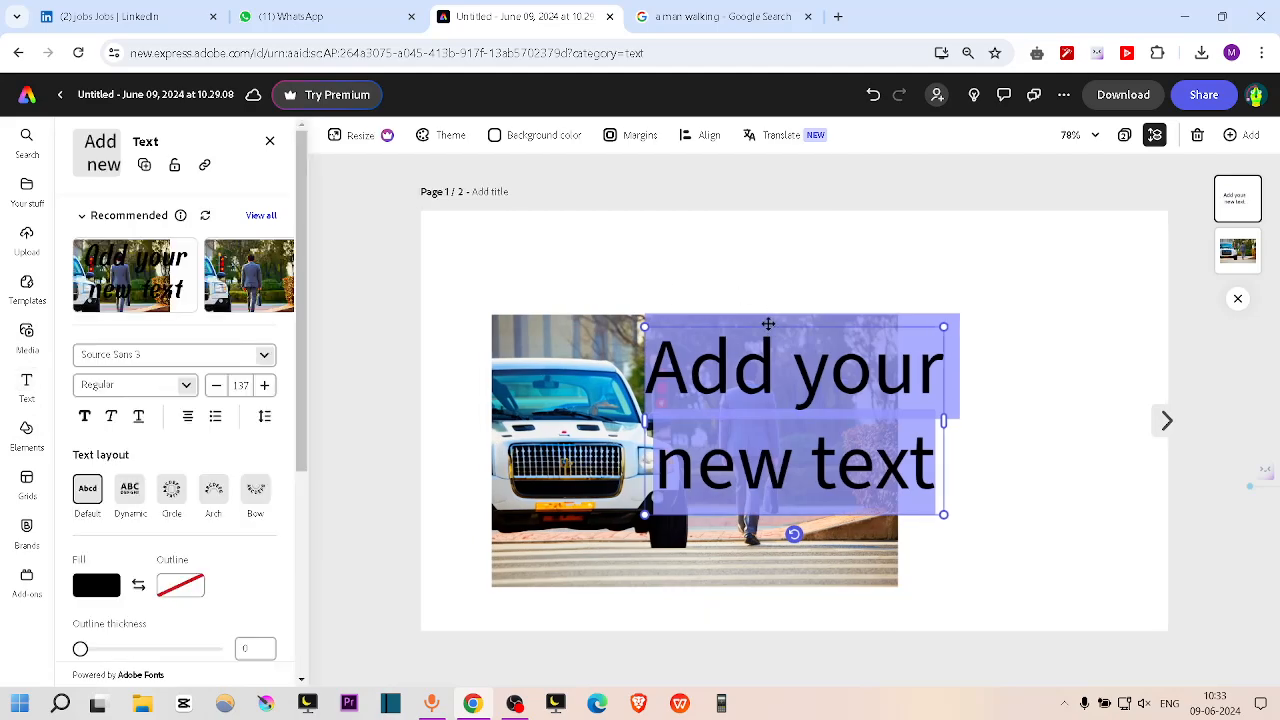
pyautogui.write('ms')
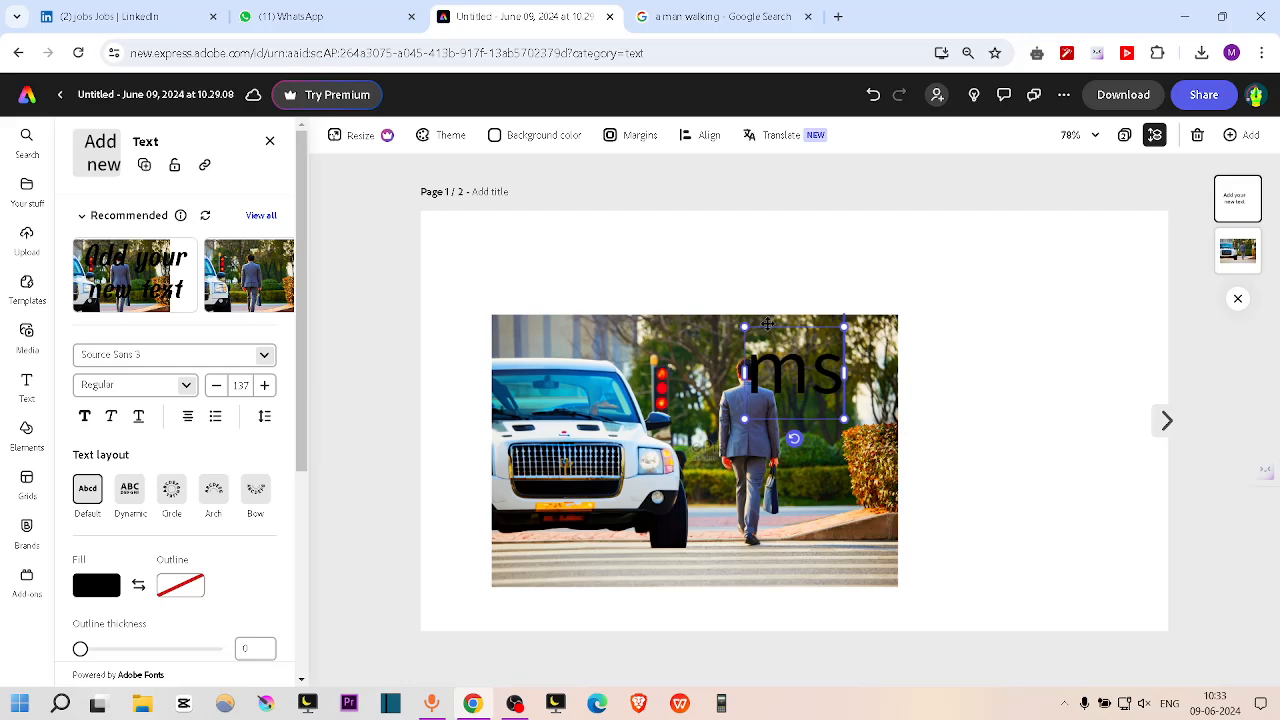
pyautogui.moveTo(763, 328); pyautogui.dragTo(764, 229)
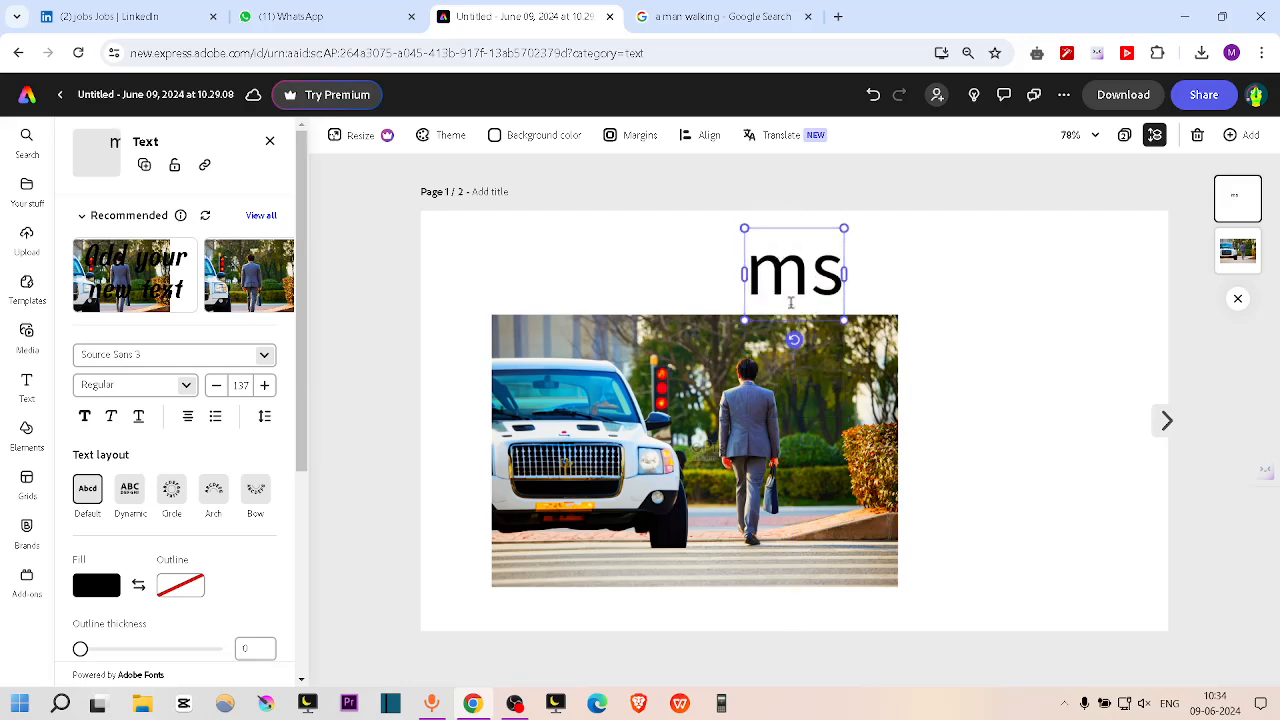
pyautogui.write('n')
# Apply the Gold drip sample text effect to the "msn" text
pyautogui.scroll(-3, 137, 406)
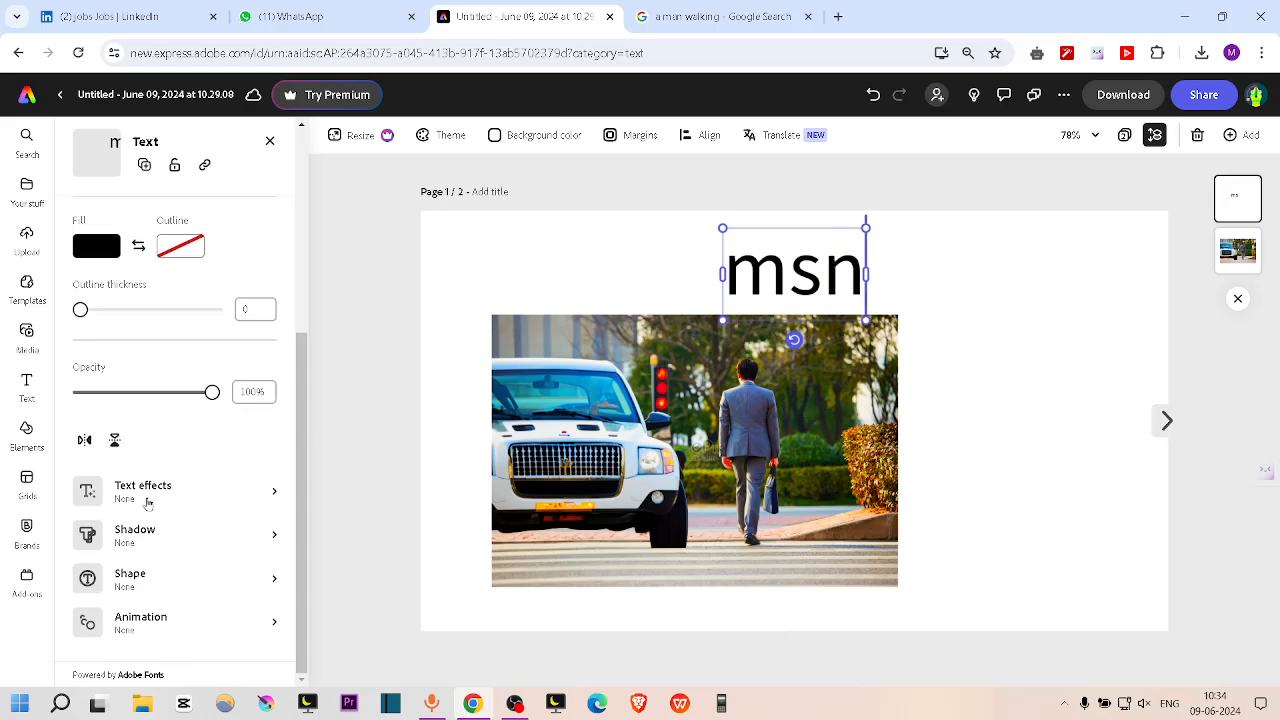
pyautogui.click(116, 488)
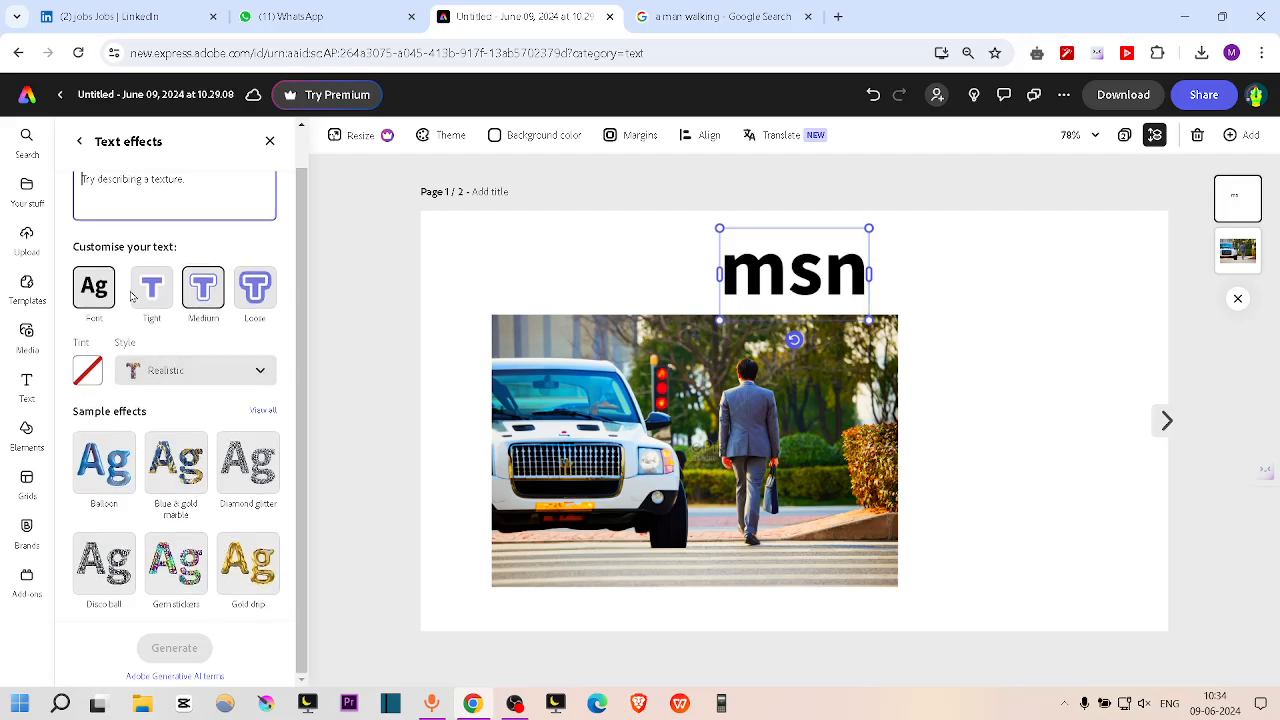
pyautogui.scroll(1, 170, 380)
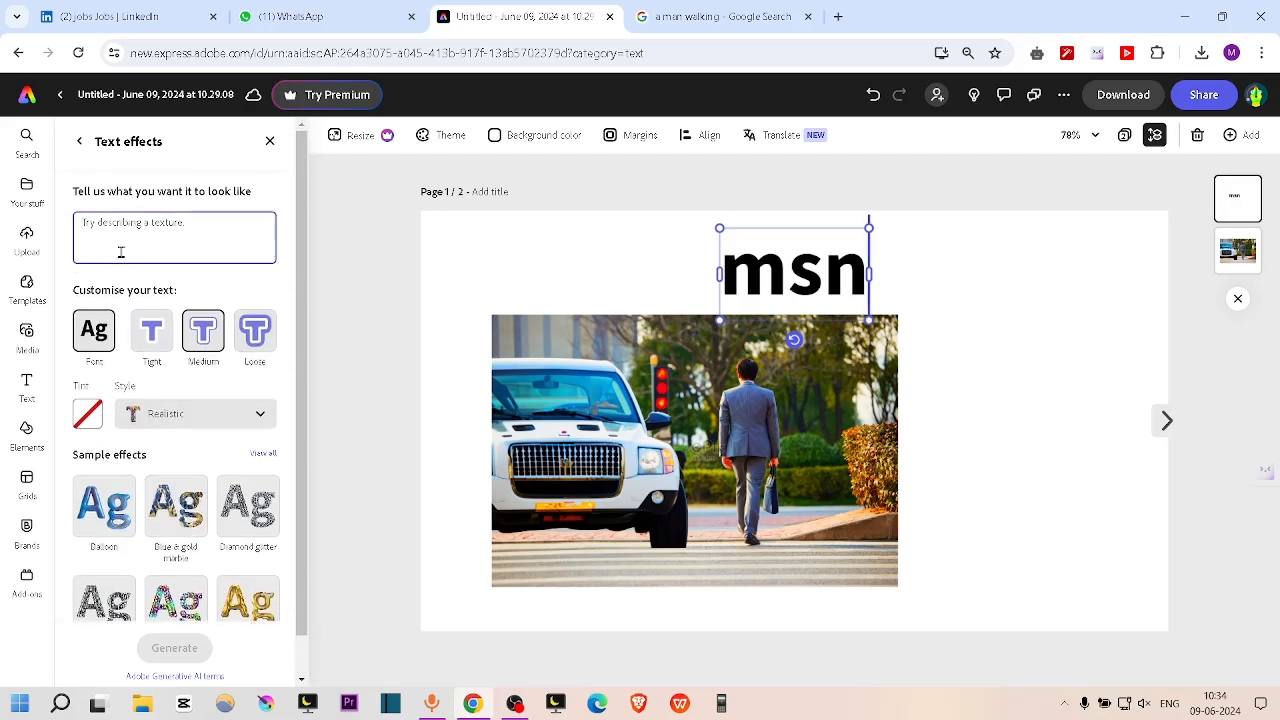
pyautogui.click(263, 453)
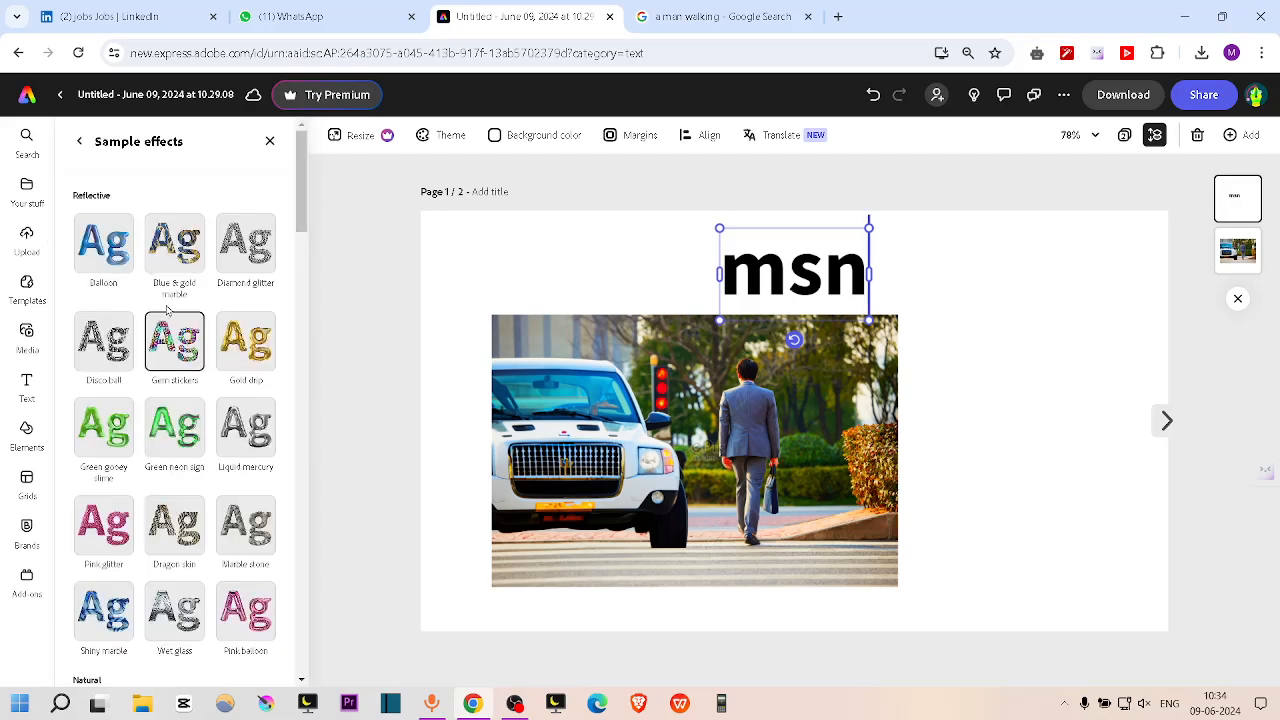
pyautogui.click(250, 345)
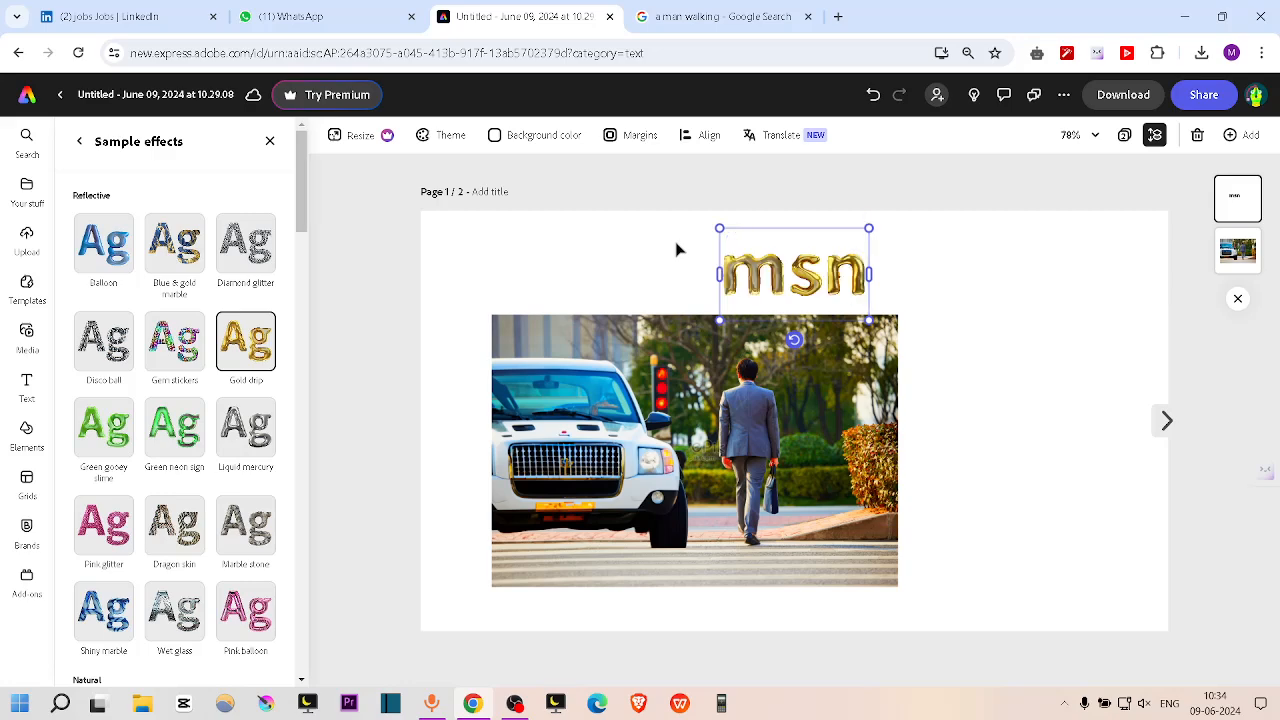
# Move the "msn" text into the blank area beside the street photo and enlarge it to font size 211
pyautogui.moveTo(722, 250); pyautogui.dragTo(1148, 282)
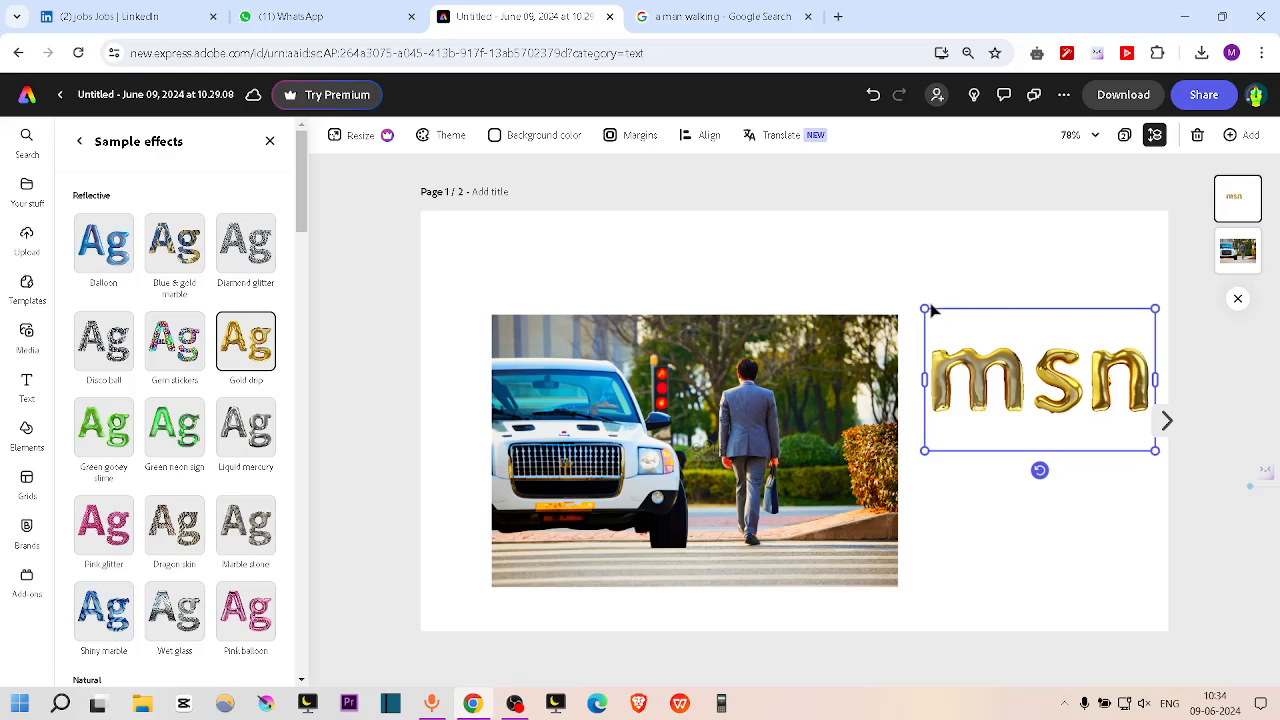
pyautogui.moveTo(930, 304); pyautogui.dragTo(900, 302)
pyautogui.click(1030, 358)
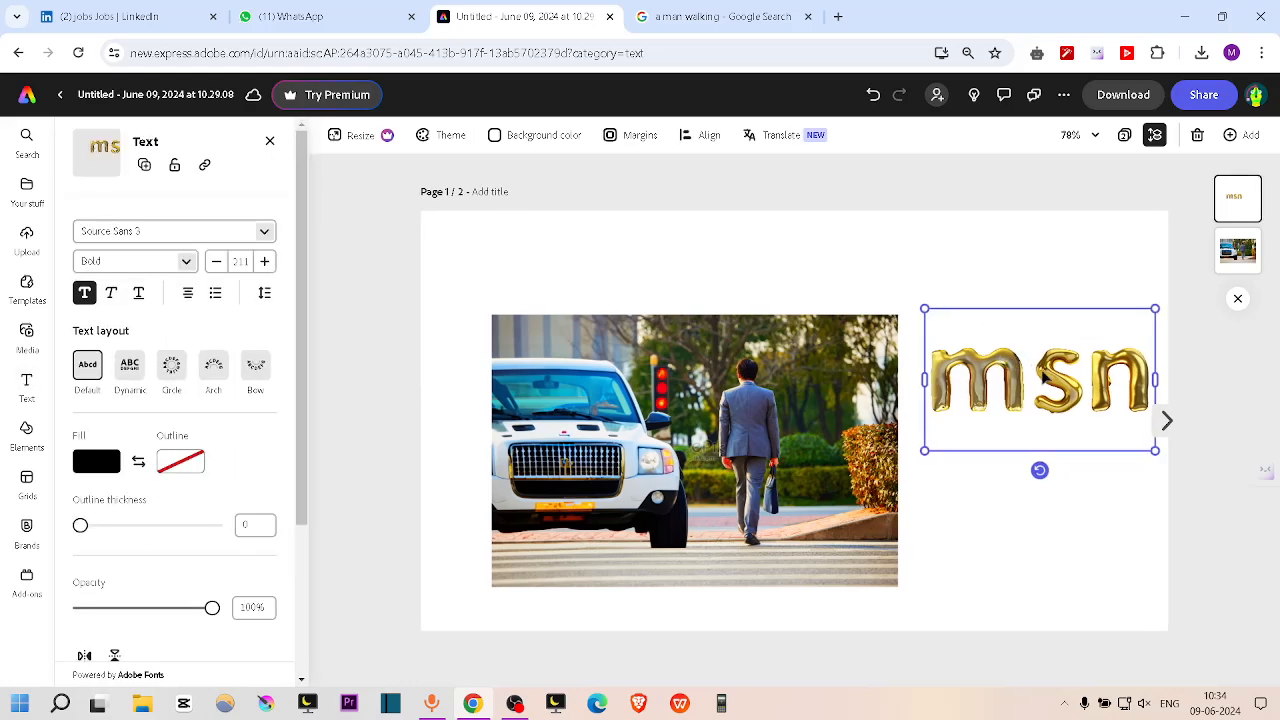
pyautogui.moveTo(1152, 386); pyautogui.dragTo(1157, 360)
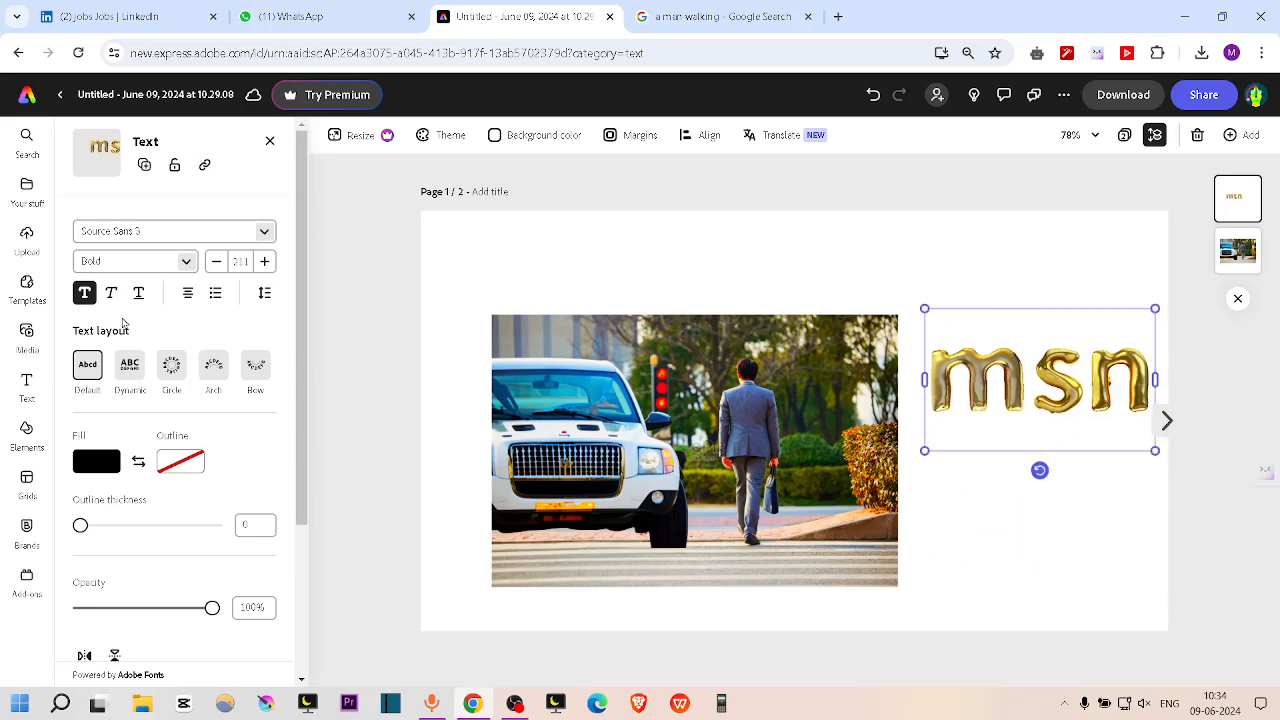
# Try the italic and underline styles on the "msn" text and return it to plain bold
pyautogui.scroll(-2, 125, 328)
pyautogui.scroll(2, 135, 351)
pyautogui.click(86, 292)
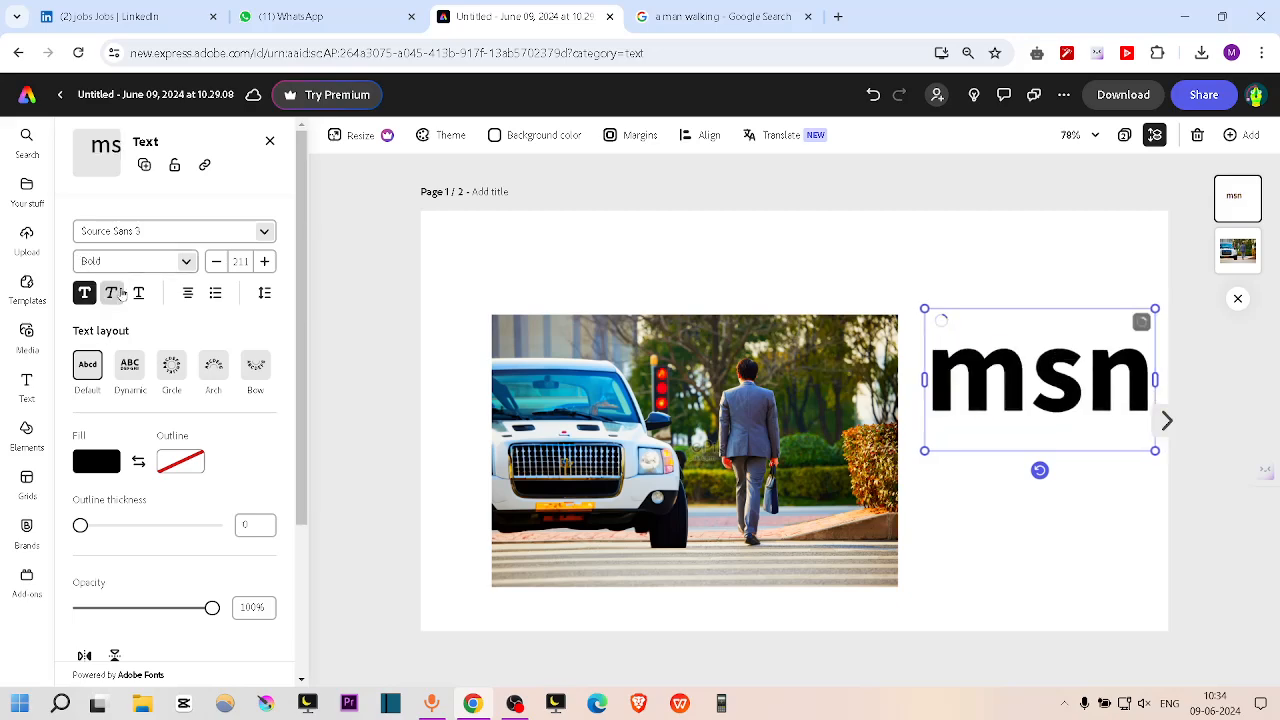
pyautogui.click(113, 292)
pyautogui.click(113, 292)
pyautogui.click(113, 292)
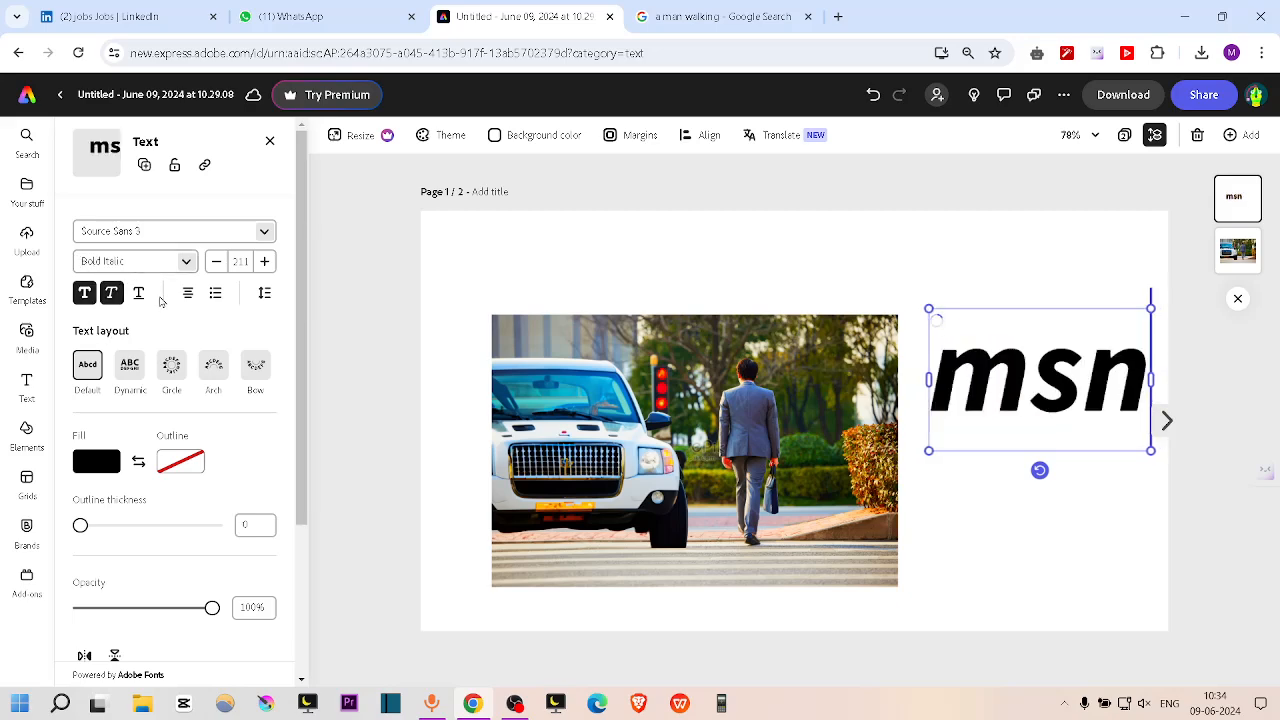
pyautogui.click(139, 293)
pyautogui.click(140, 294)
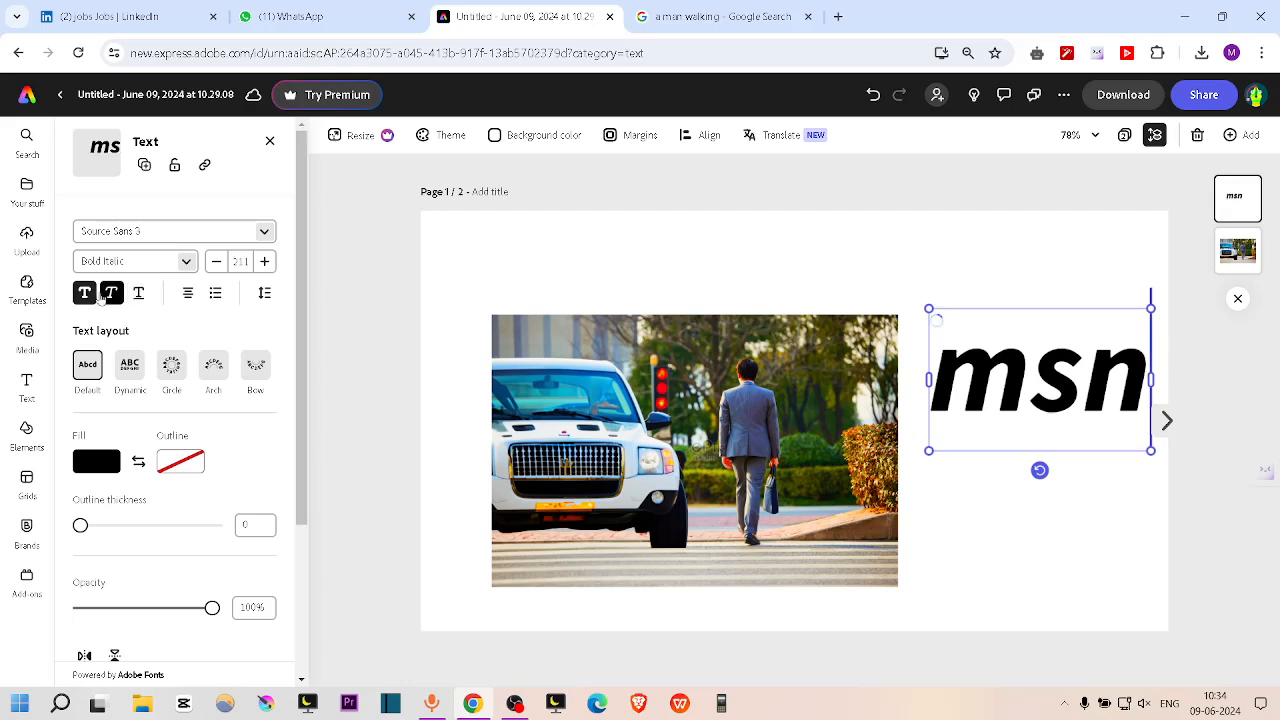
pyautogui.click(111, 292)
# Increase the font size of the "msn" text to 214
pyautogui.click(264, 261)
pyautogui.click(264, 261)
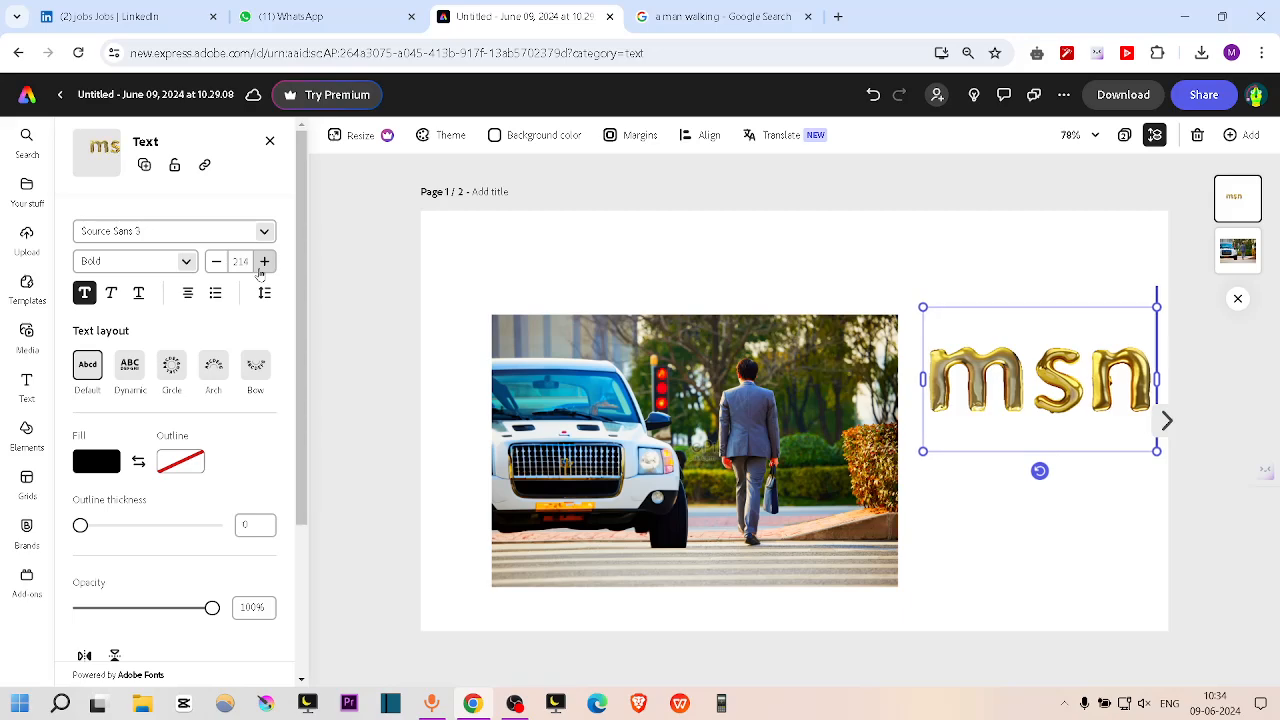
pyautogui.click(264, 261)
# Browse the available font weights and font families for the "msn" text without changing the font
pyautogui.click(186, 261)
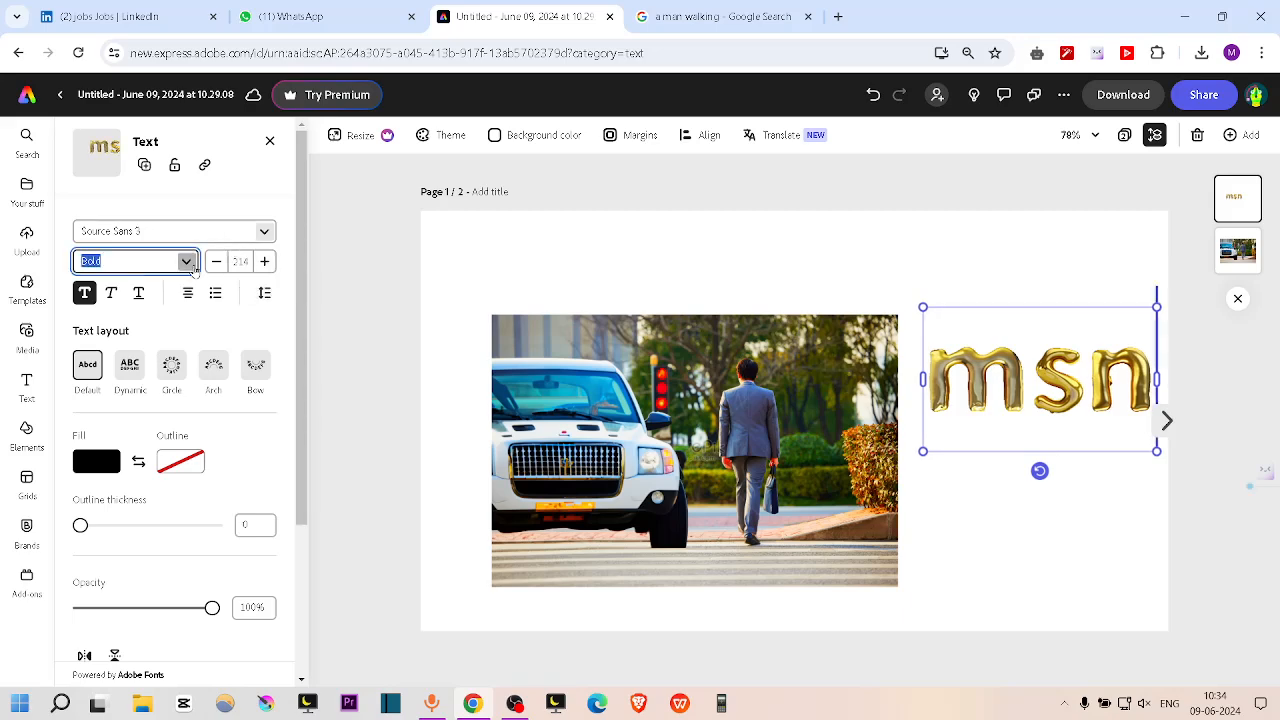
pyautogui.click(190, 264)
pyautogui.click(192, 266)
pyautogui.scroll(-3, 171, 355)
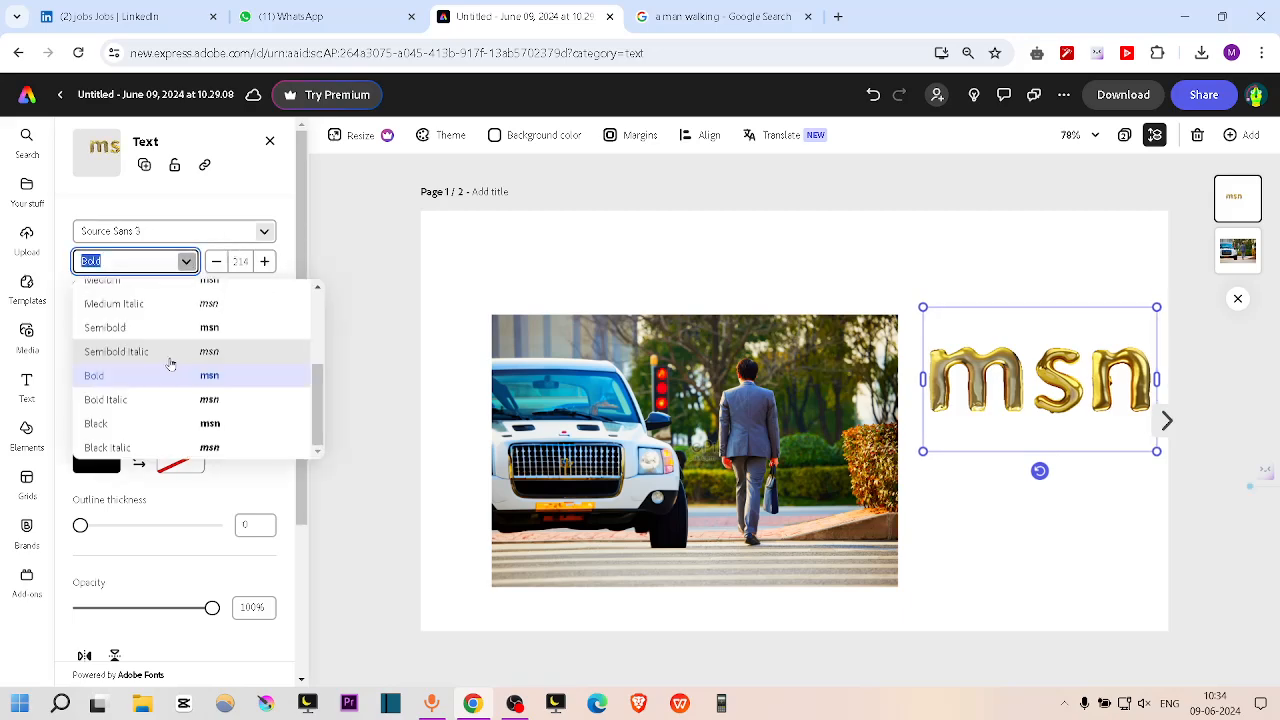
pyautogui.click(265, 236)
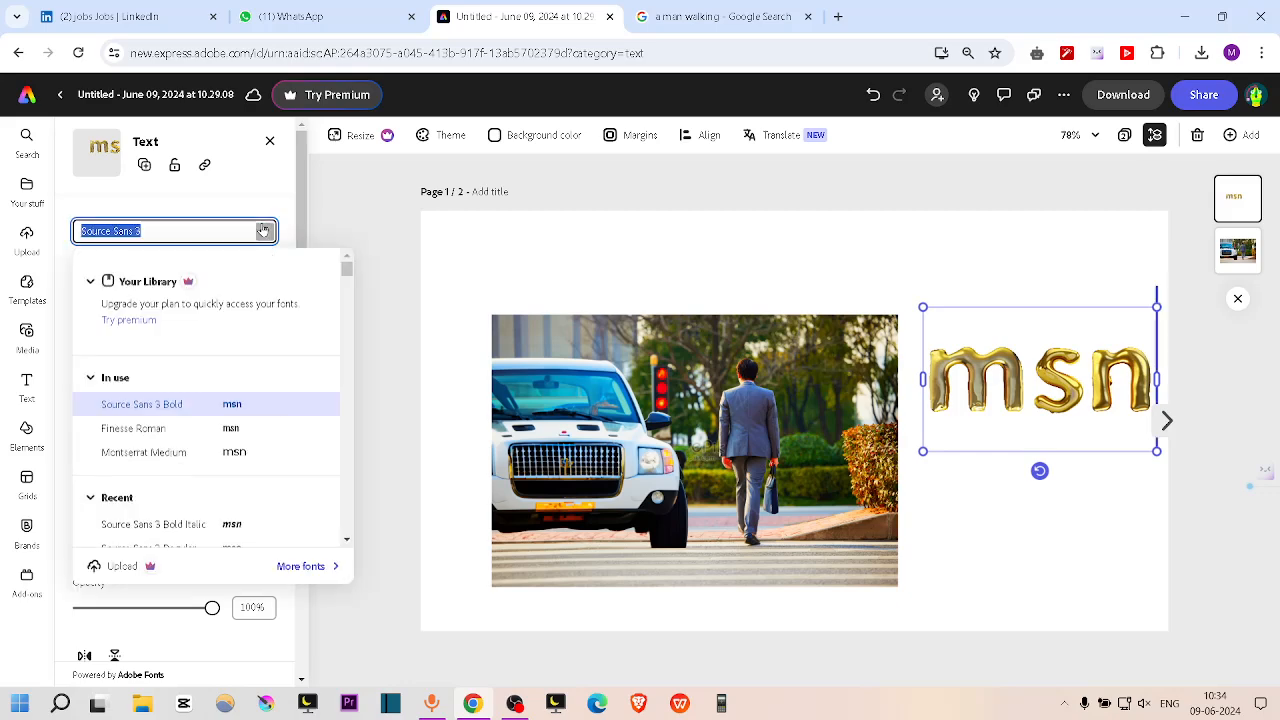
pyautogui.scroll(-5, 230, 376)
pyautogui.scroll(-10, 228, 374)
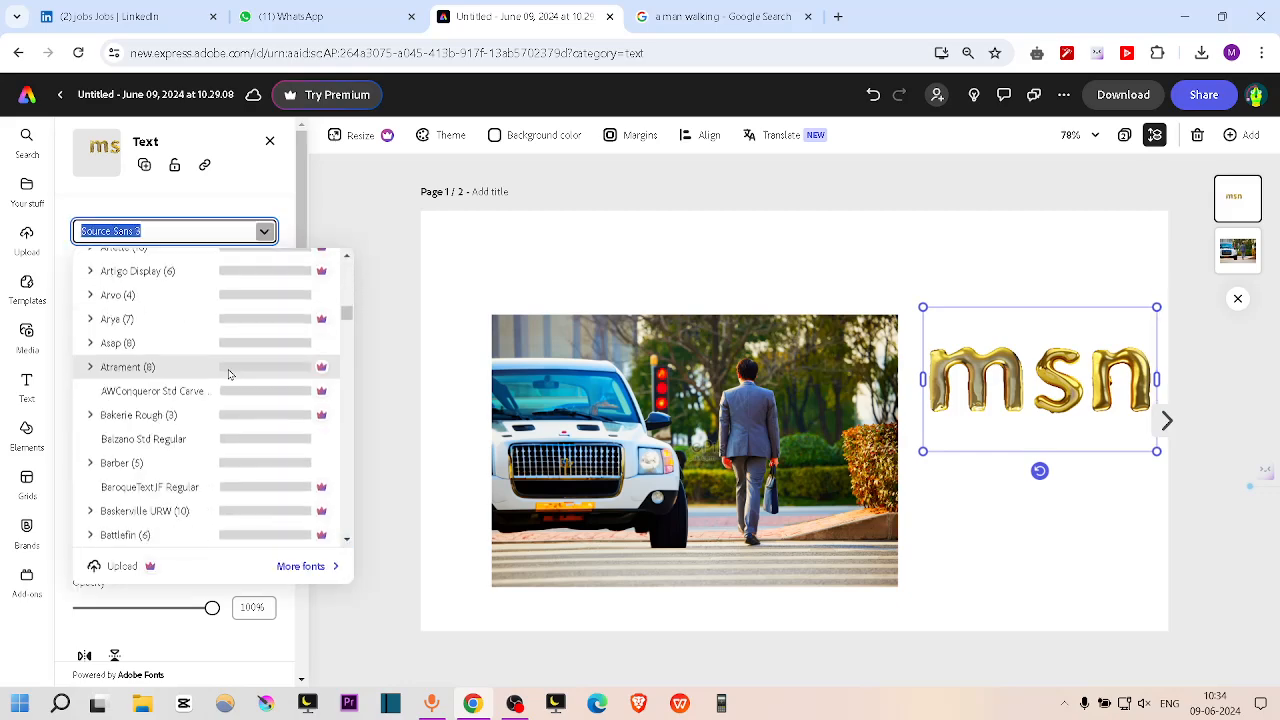
pyautogui.scroll(-15, 220, 372)
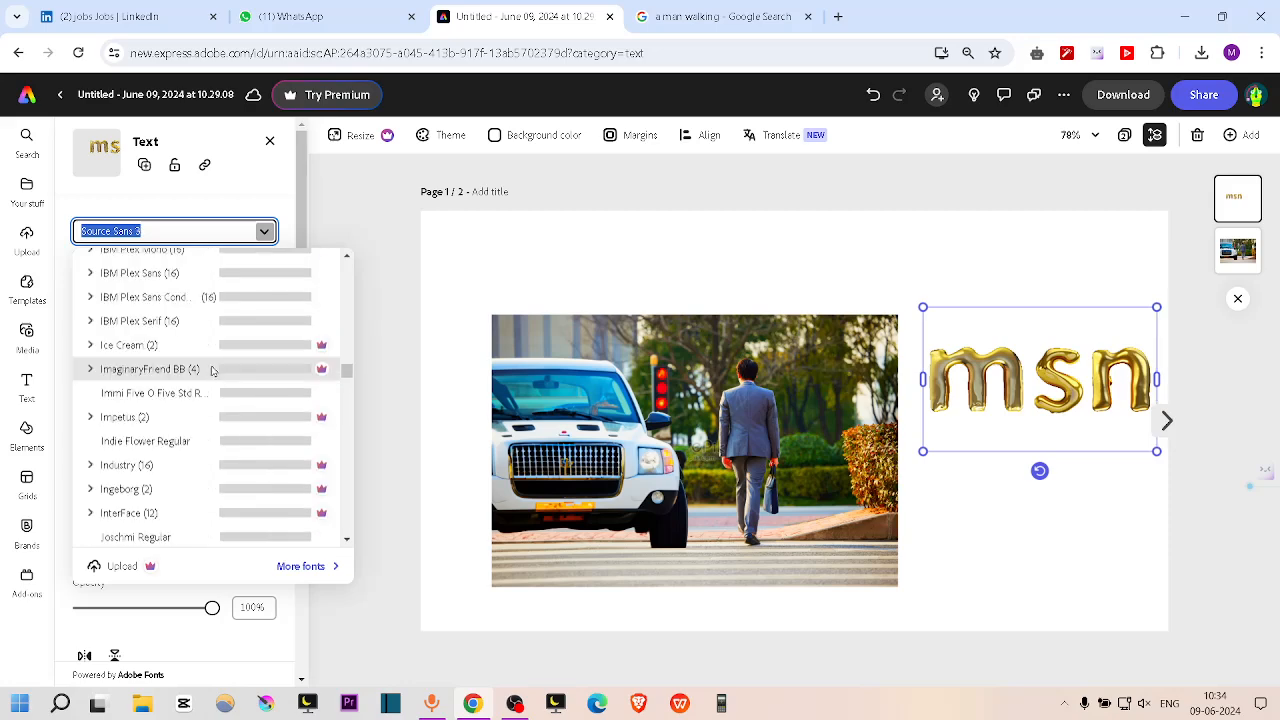
pyautogui.scroll(-5, 212, 370)
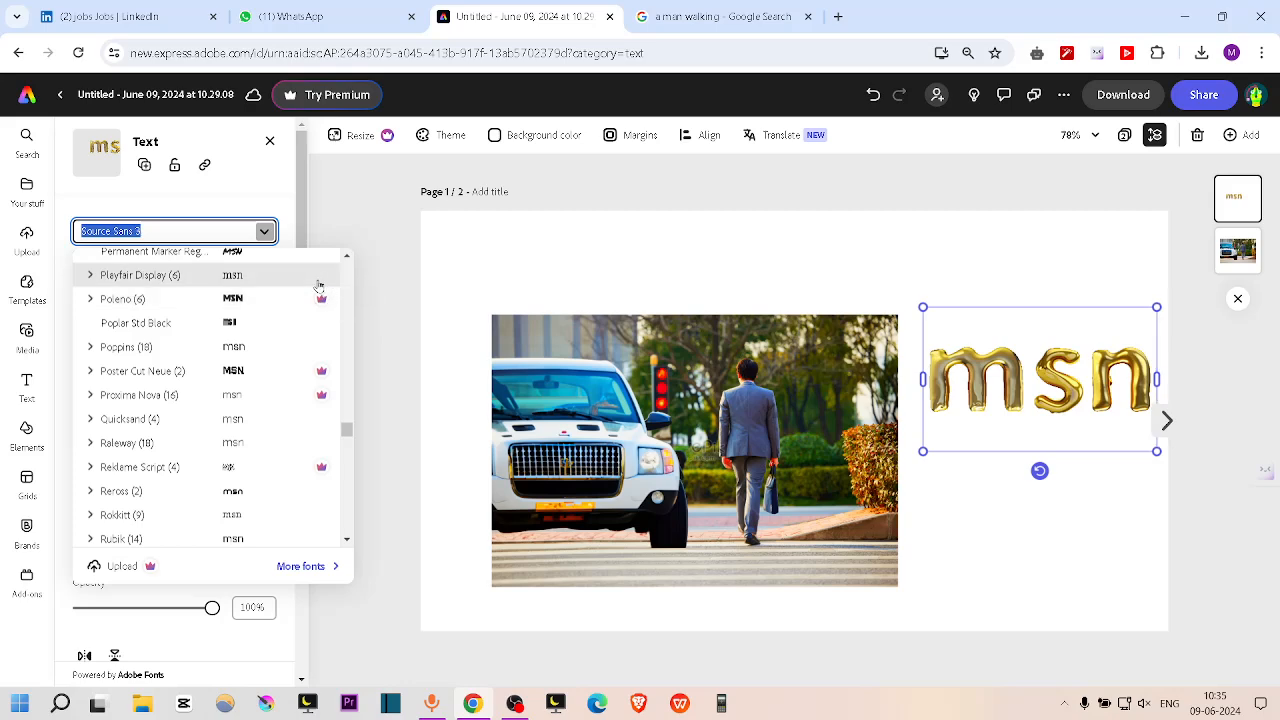
pyautogui.click(276, 208)
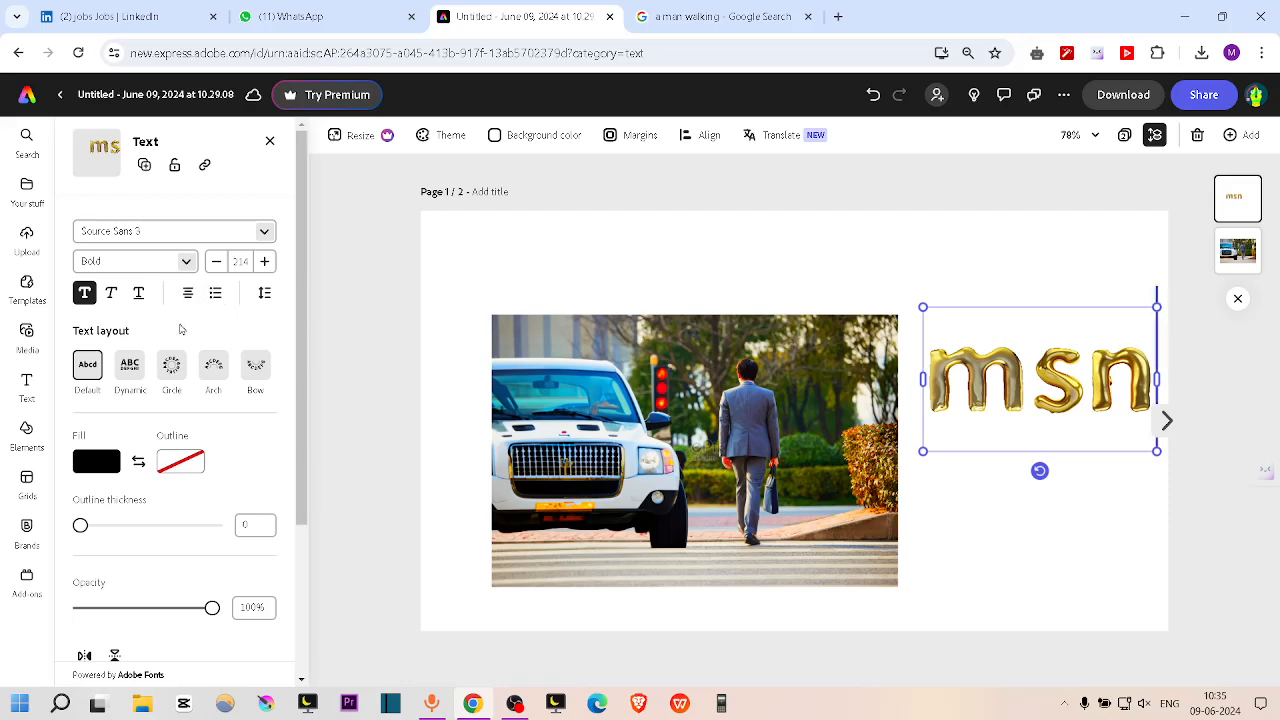
# Try the Lift and Strong shadows on the "msn" text and apply the Hazy shadow
pyautogui.scroll(-3, 181, 329)
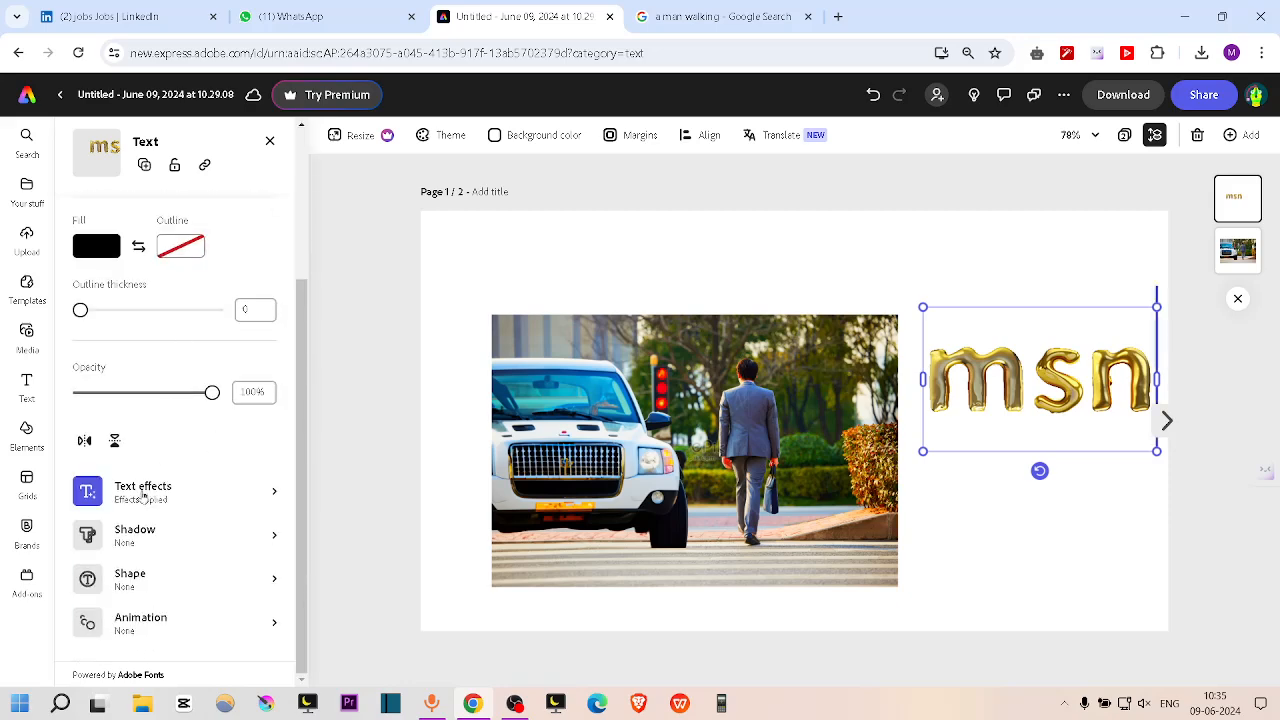
pyautogui.click(140, 536)
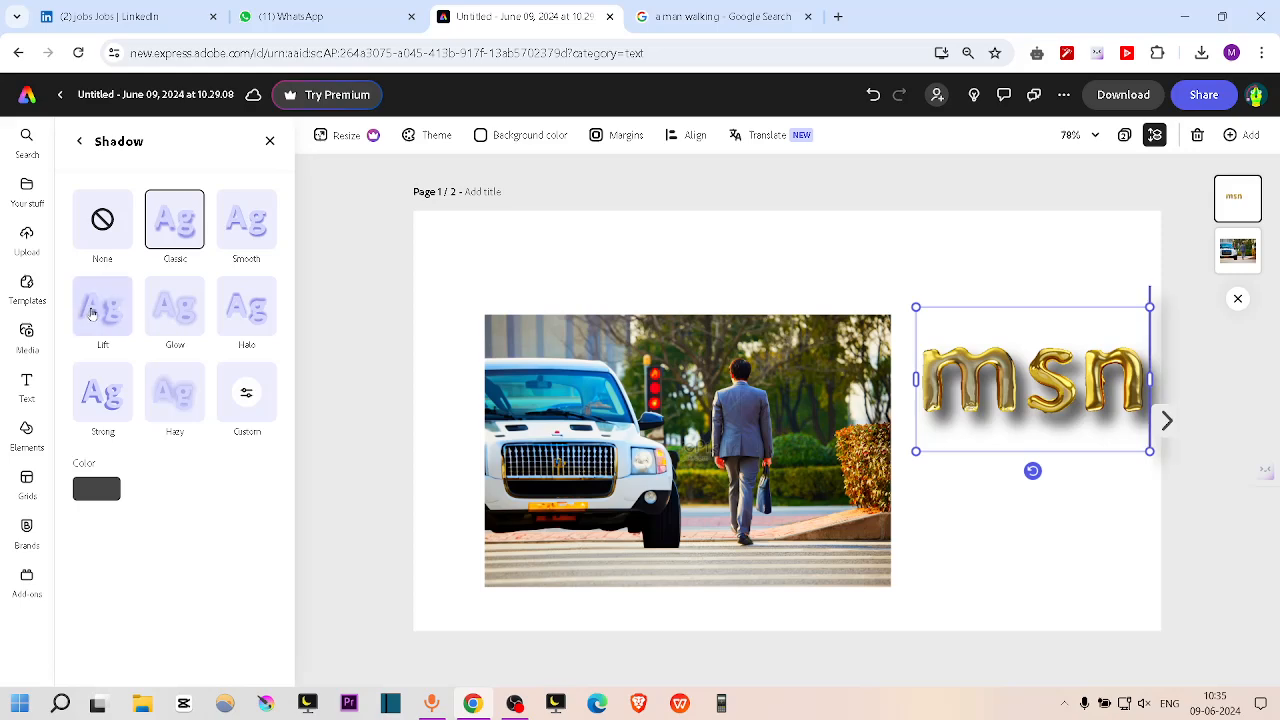
pyautogui.click(102, 307)
pyautogui.click(102, 392)
pyautogui.click(170, 406)
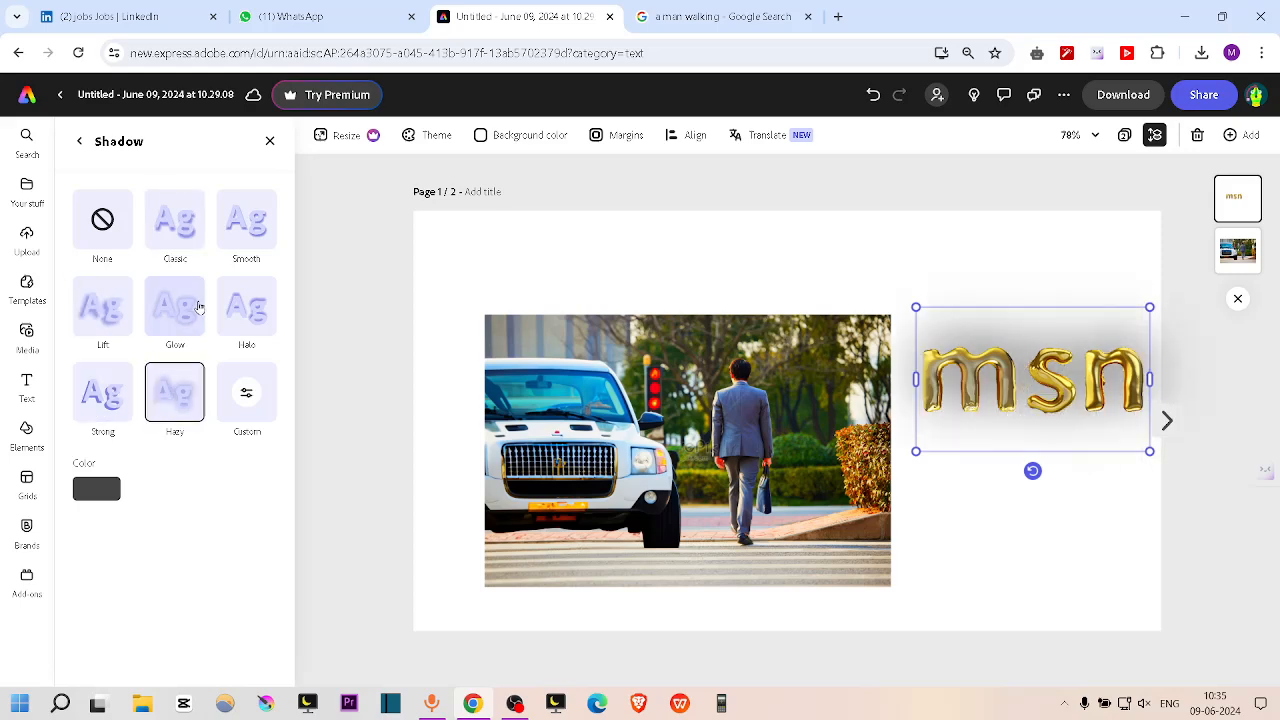
pyautogui.click(79, 141)
pyautogui.scroll(-3, 199, 483)
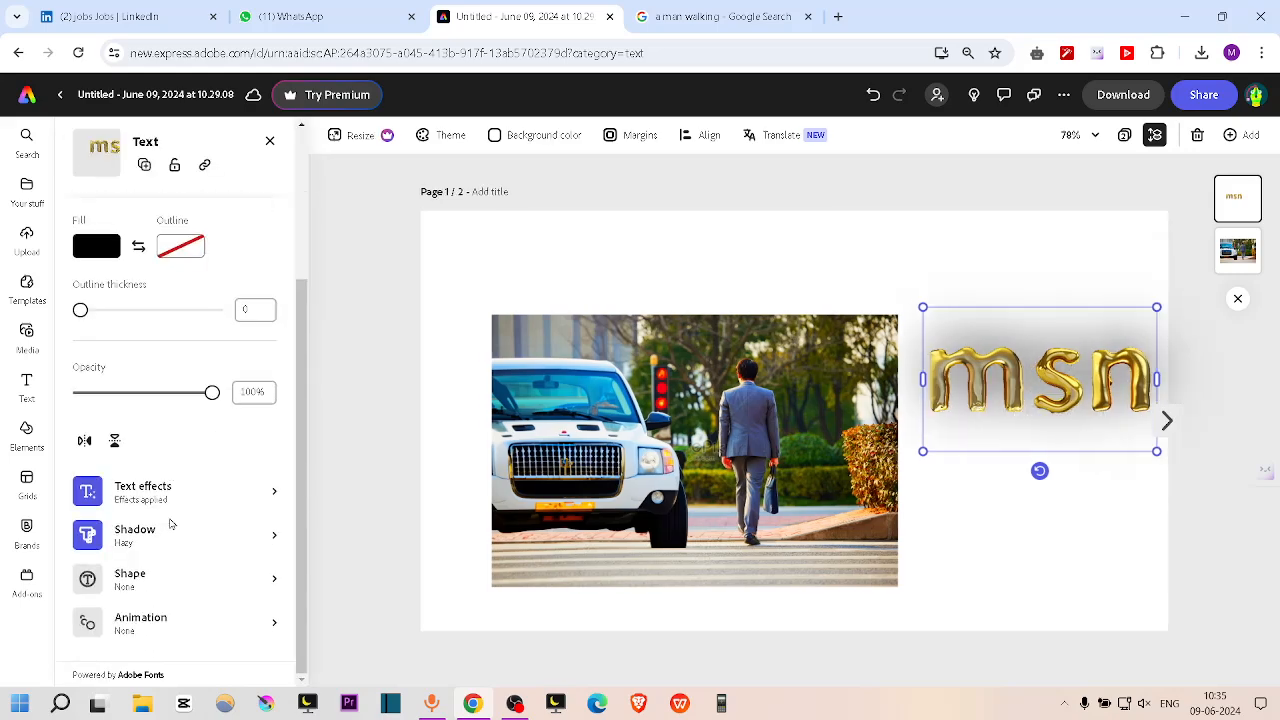
# Remove the Gold drip text effect from the "msn" text
pyautogui.click(150, 492)
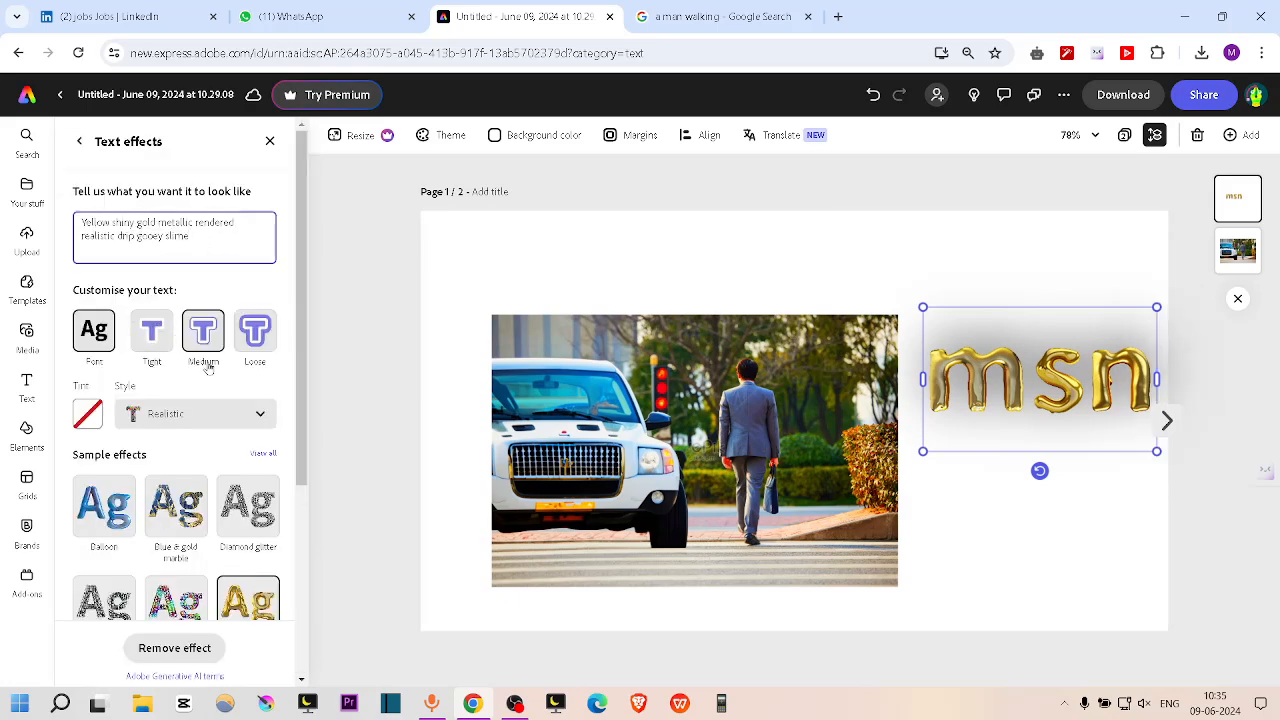
pyautogui.scroll(-3, 130, 366)
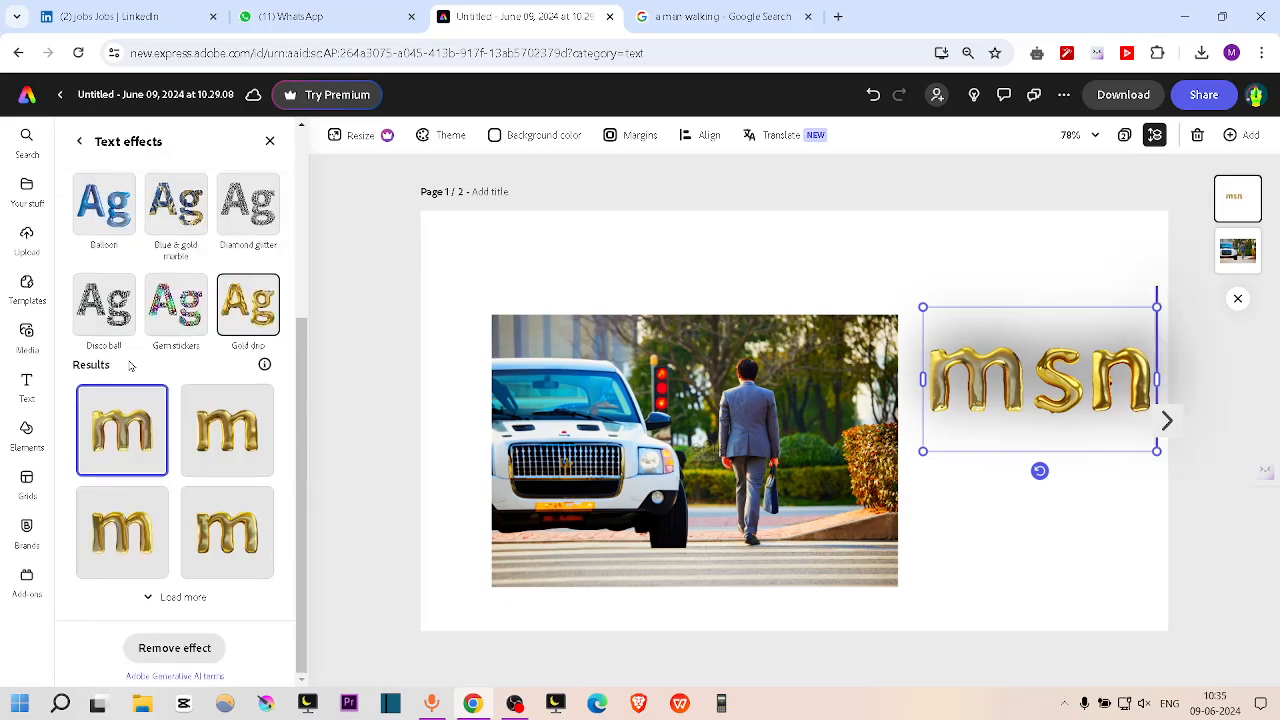
pyautogui.click(171, 648)
pyautogui.click(80, 142)
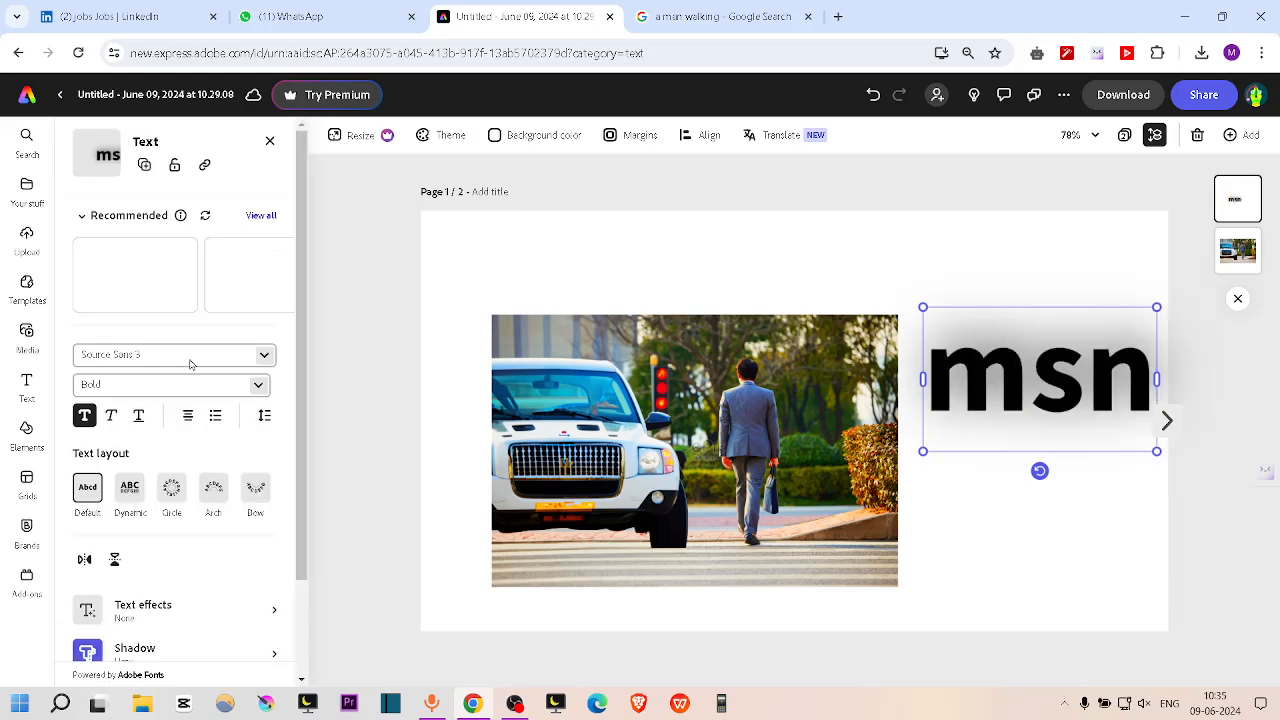
# Compare the Lift, Glow, Halo, Classic and Smooth shadows on the "msn" text and apply the Strong shadow
pyautogui.scroll(-5, 170, 420)
pyautogui.click(128, 533)
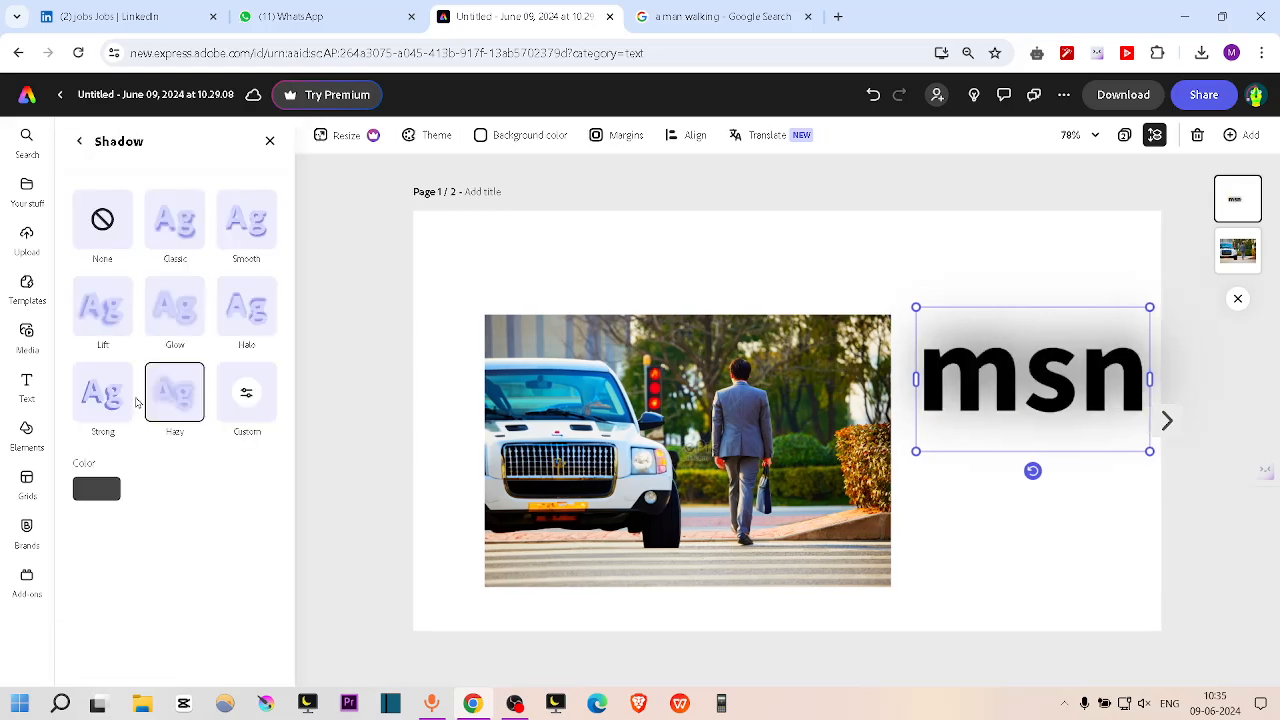
pyautogui.click(102, 305)
pyautogui.click(108, 388)
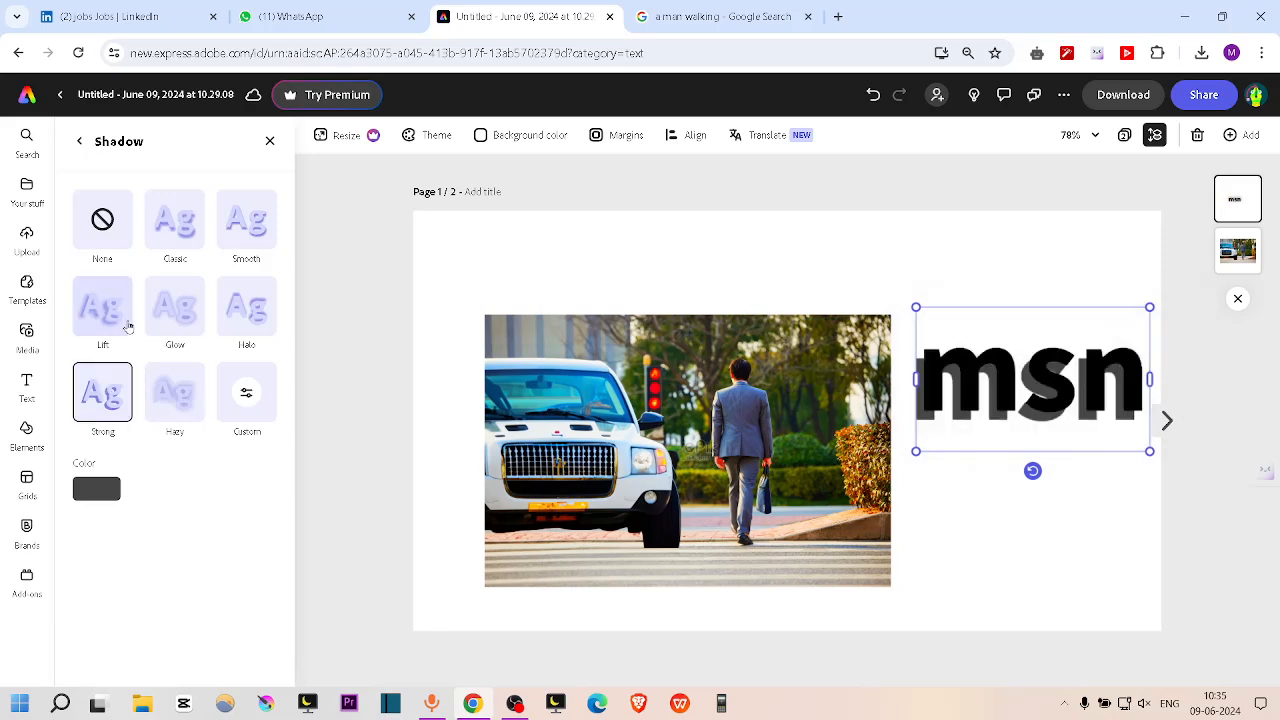
pyautogui.click(126, 326)
pyautogui.click(154, 330)
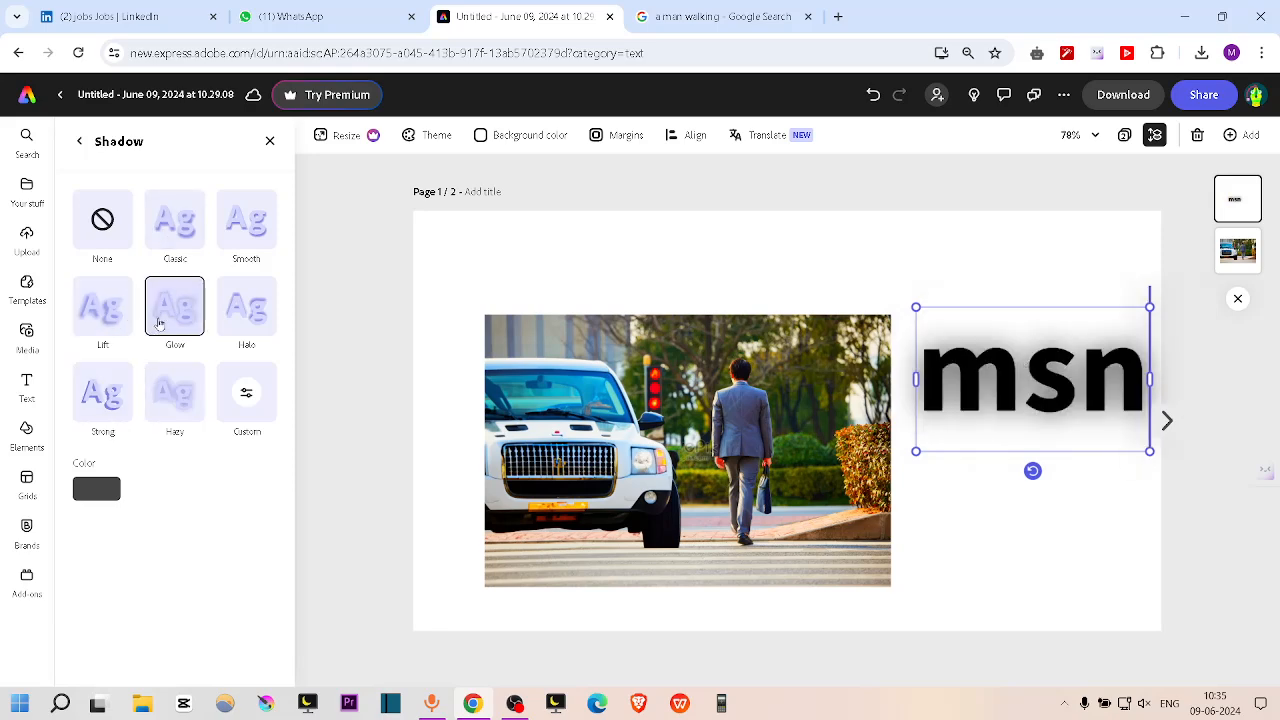
pyautogui.click(230, 316)
pyautogui.click(190, 246)
pyautogui.click(224, 248)
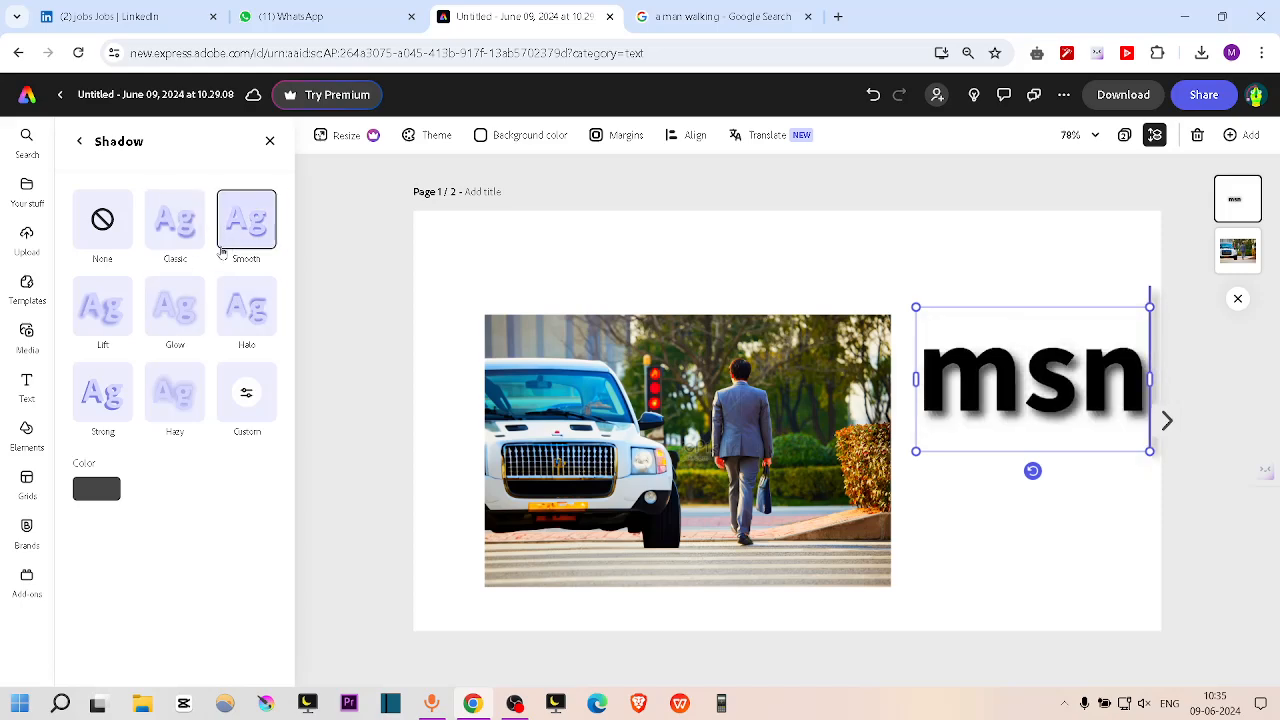
pyautogui.click(116, 382)
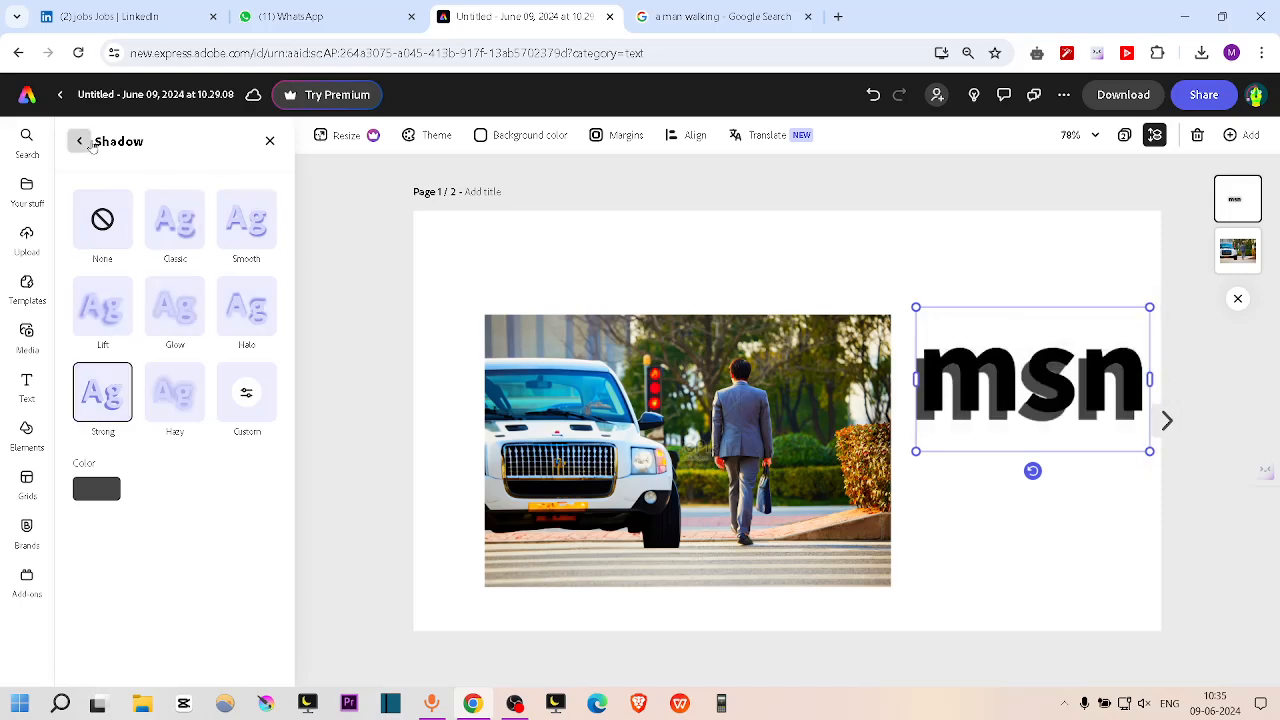
pyautogui.click(79, 141)
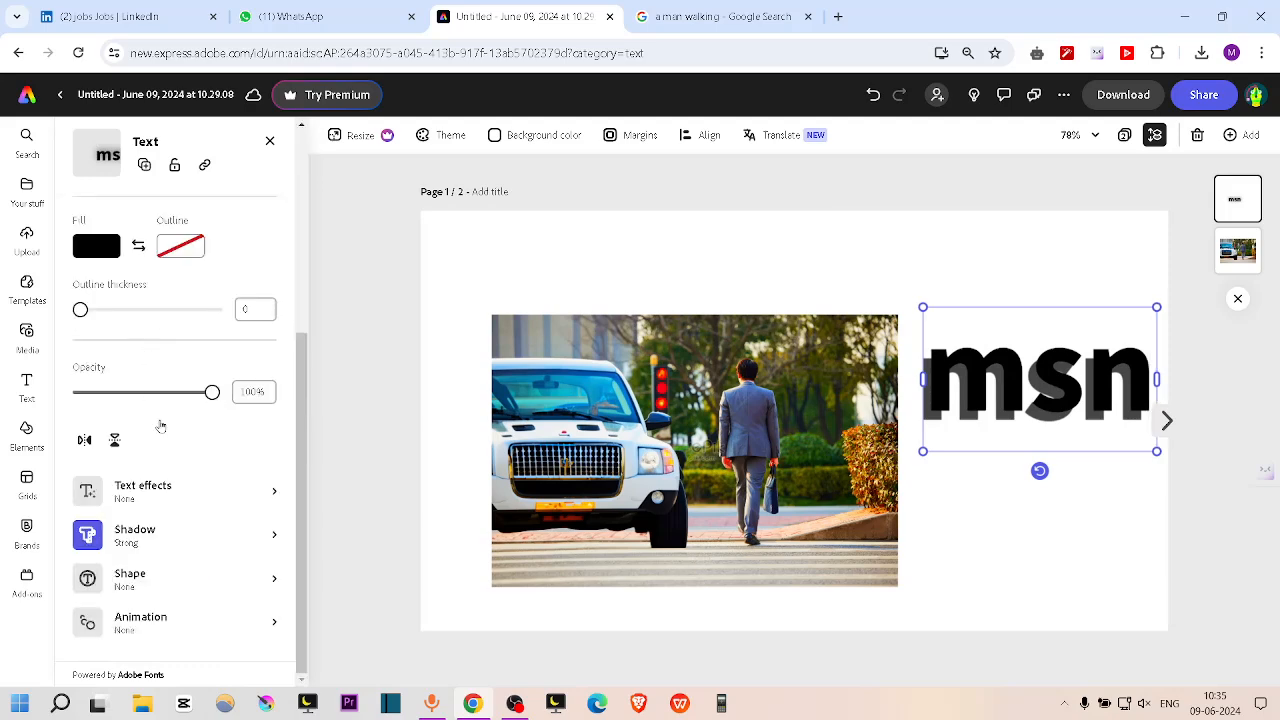
# Change the shadow color of the "msn" text to a custom bright red
pyautogui.click(140, 530)
pyautogui.click(96, 488)
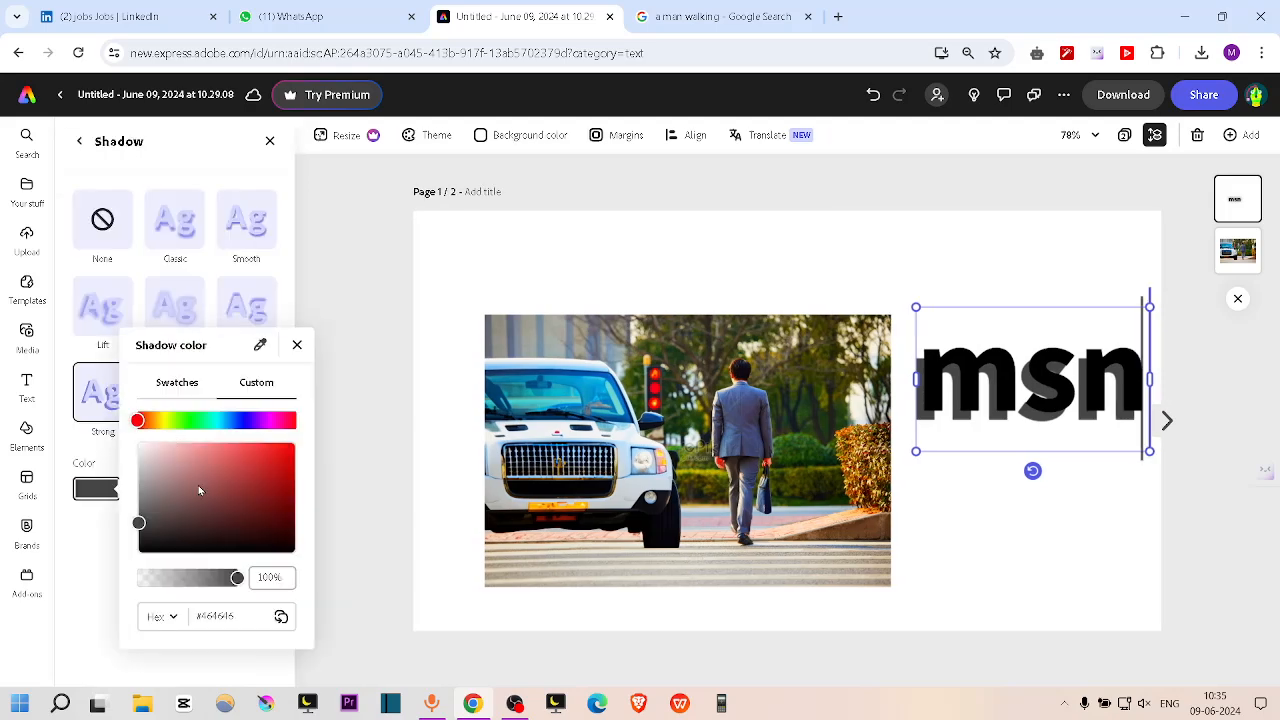
pyautogui.click(280, 443)
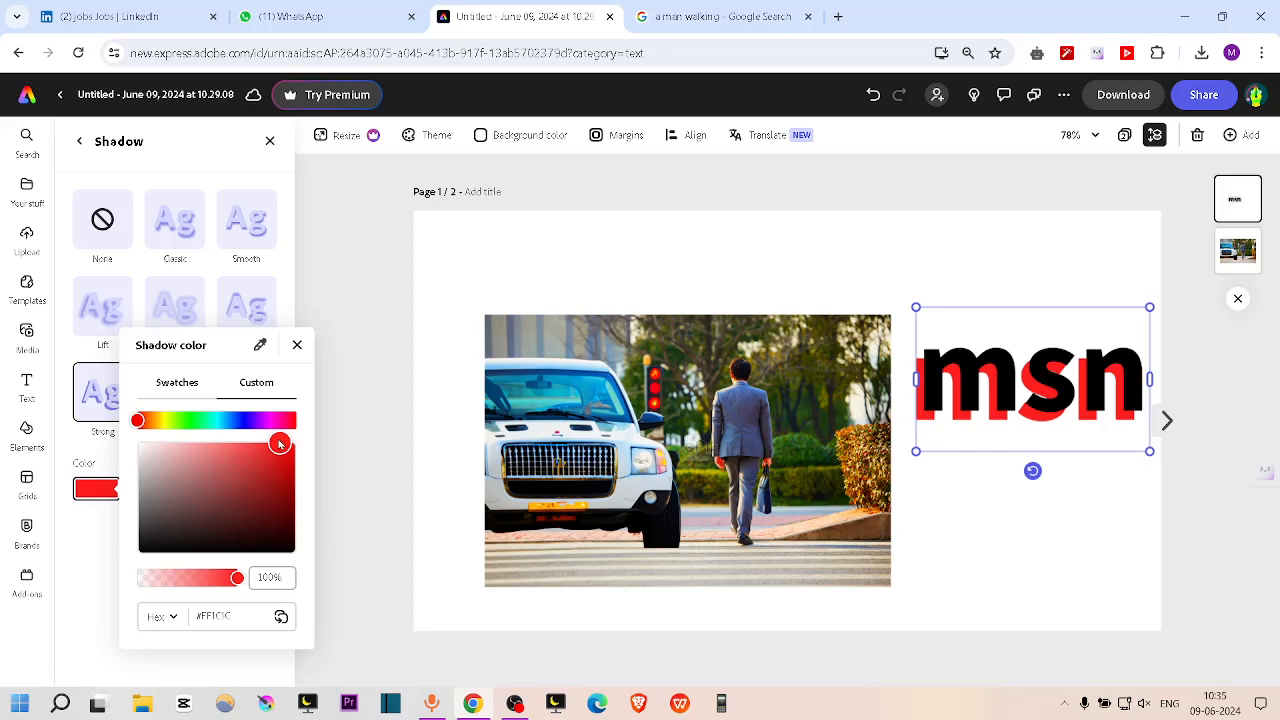
pyautogui.click(297, 345)
pyautogui.click(79, 141)
pyautogui.scroll(-3, 155, 308)
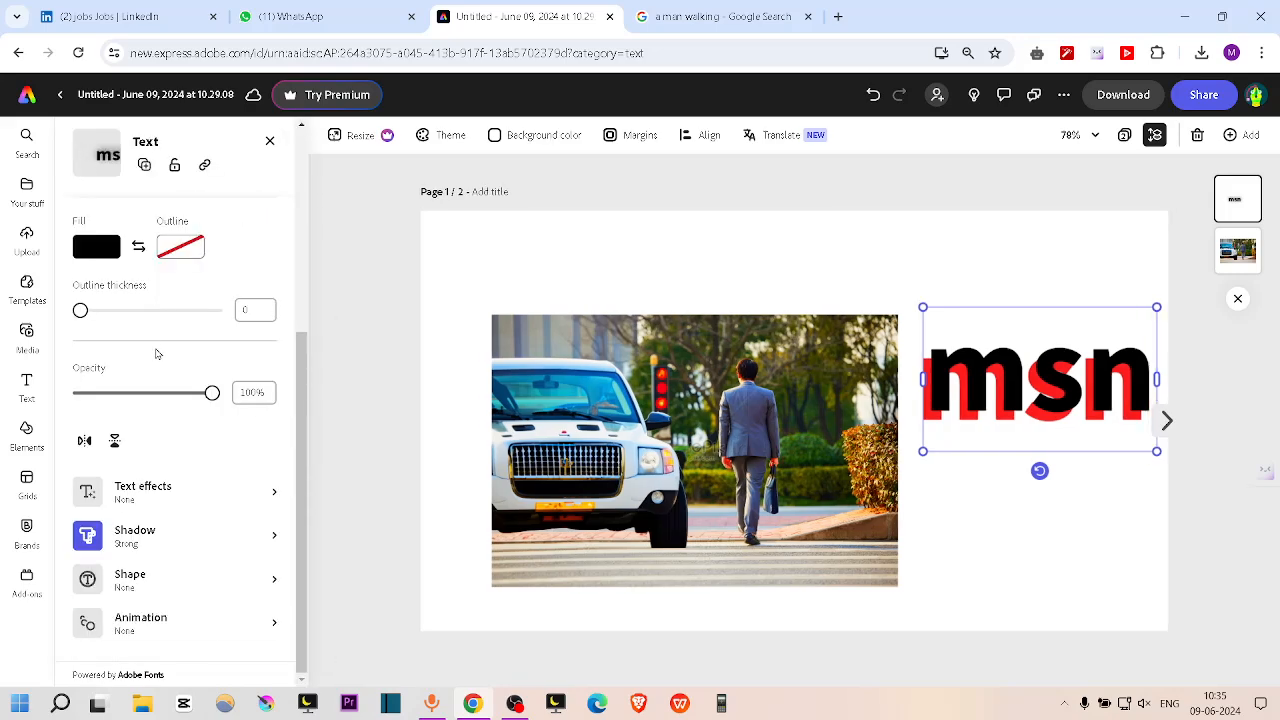
# Select the letter "m" in the "msn" text and set its fill to a custom bright blue
pyautogui.click(1029, 368)
pyautogui.moveTo(1029, 368); pyautogui.dragTo(932, 352)
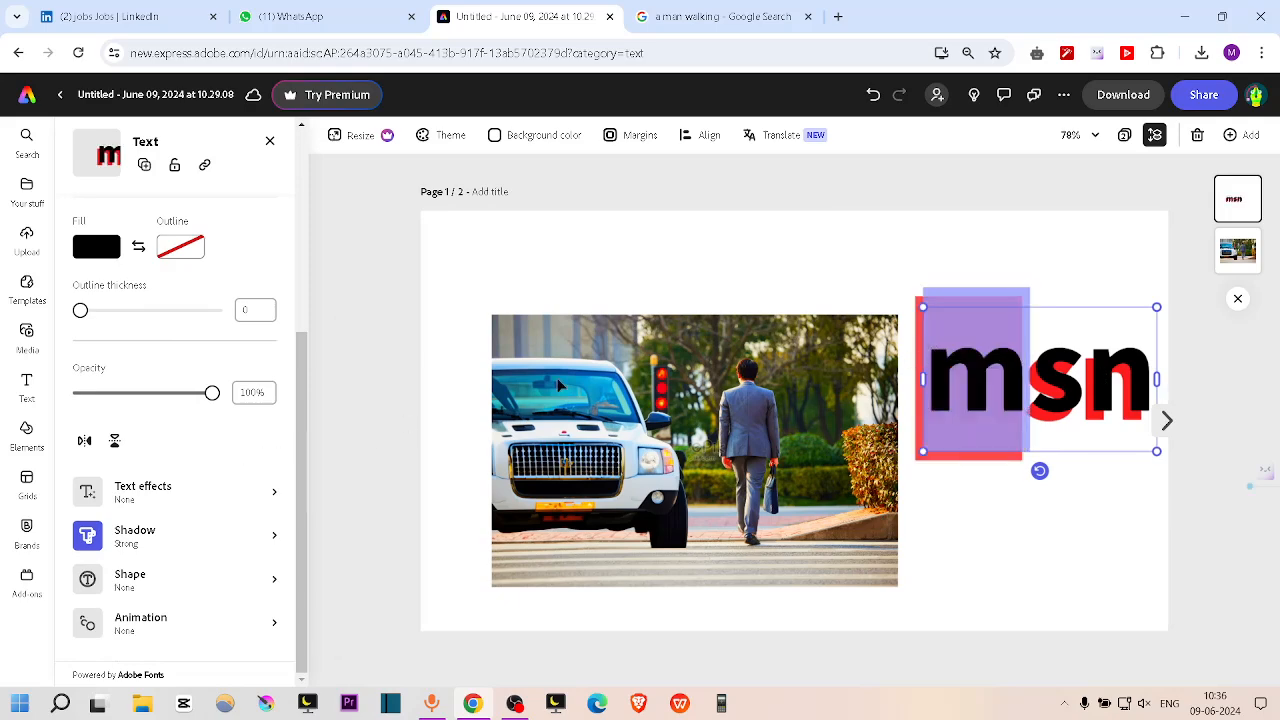
pyautogui.click(96, 246)
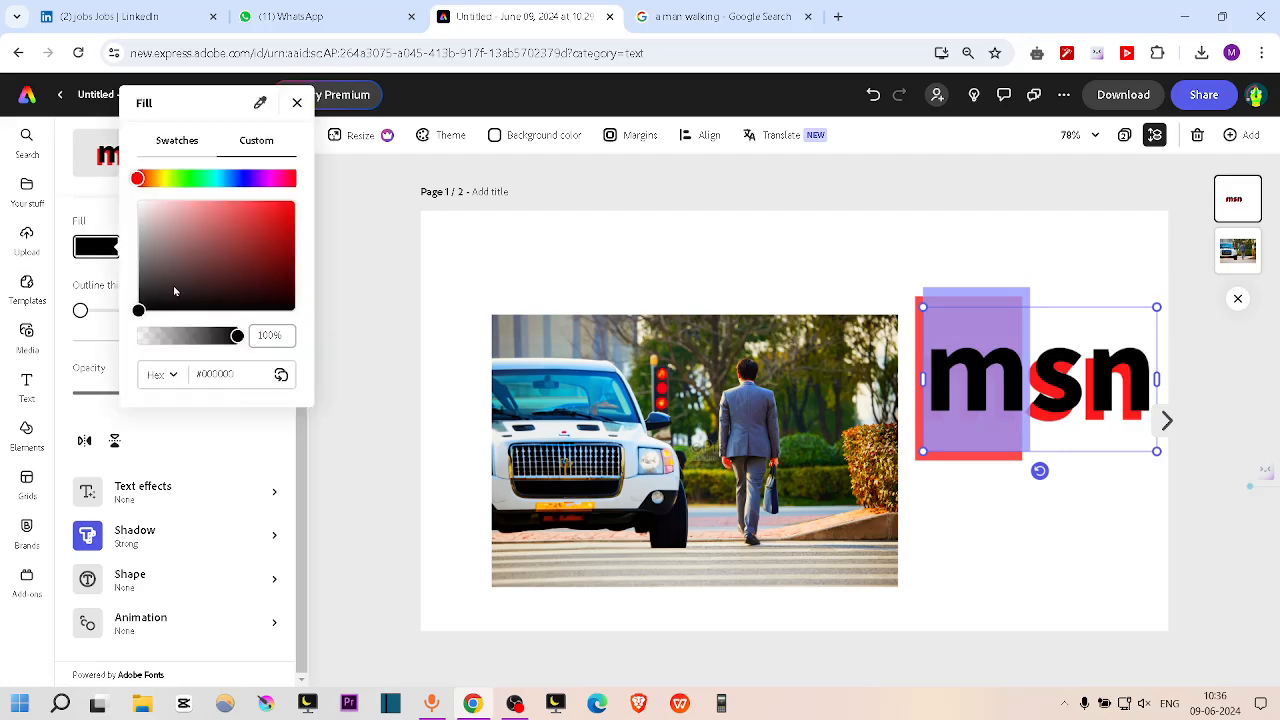
pyautogui.moveTo(174, 289); pyautogui.dragTo(229, 197)
pyautogui.click(204, 179)
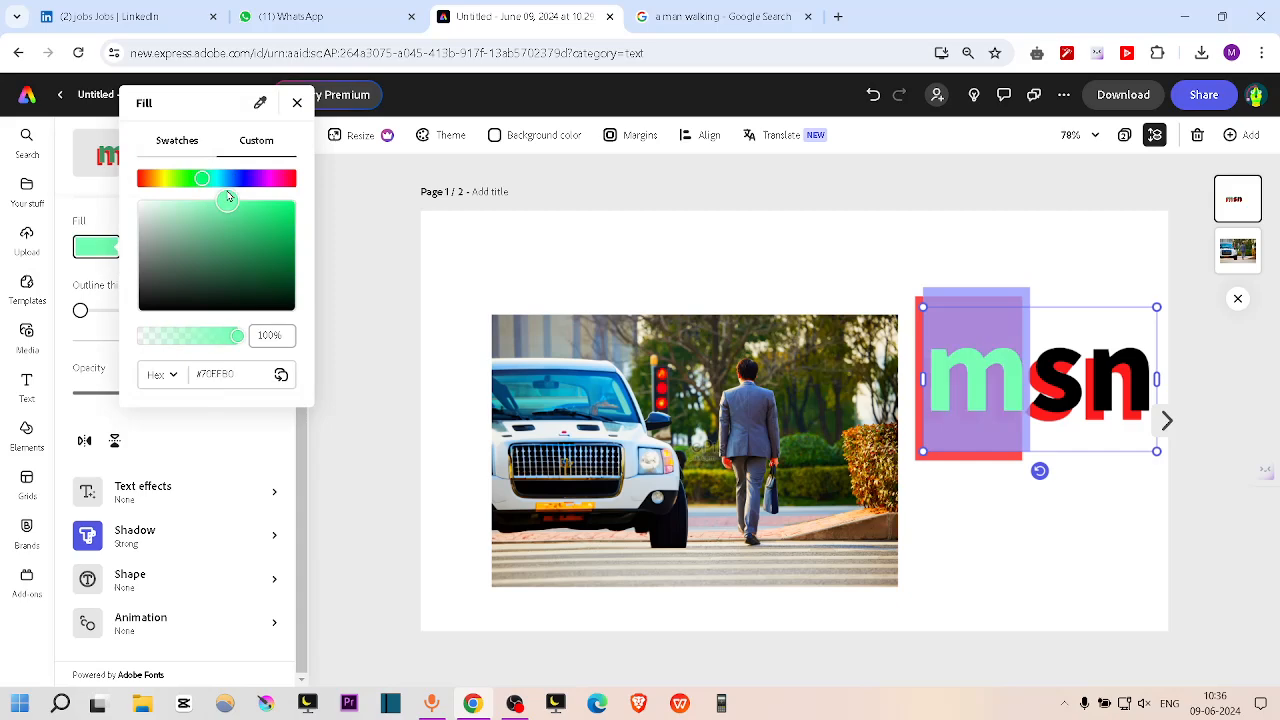
pyautogui.click(235, 179)
pyautogui.moveTo(243, 277); pyautogui.dragTo(321, 124)
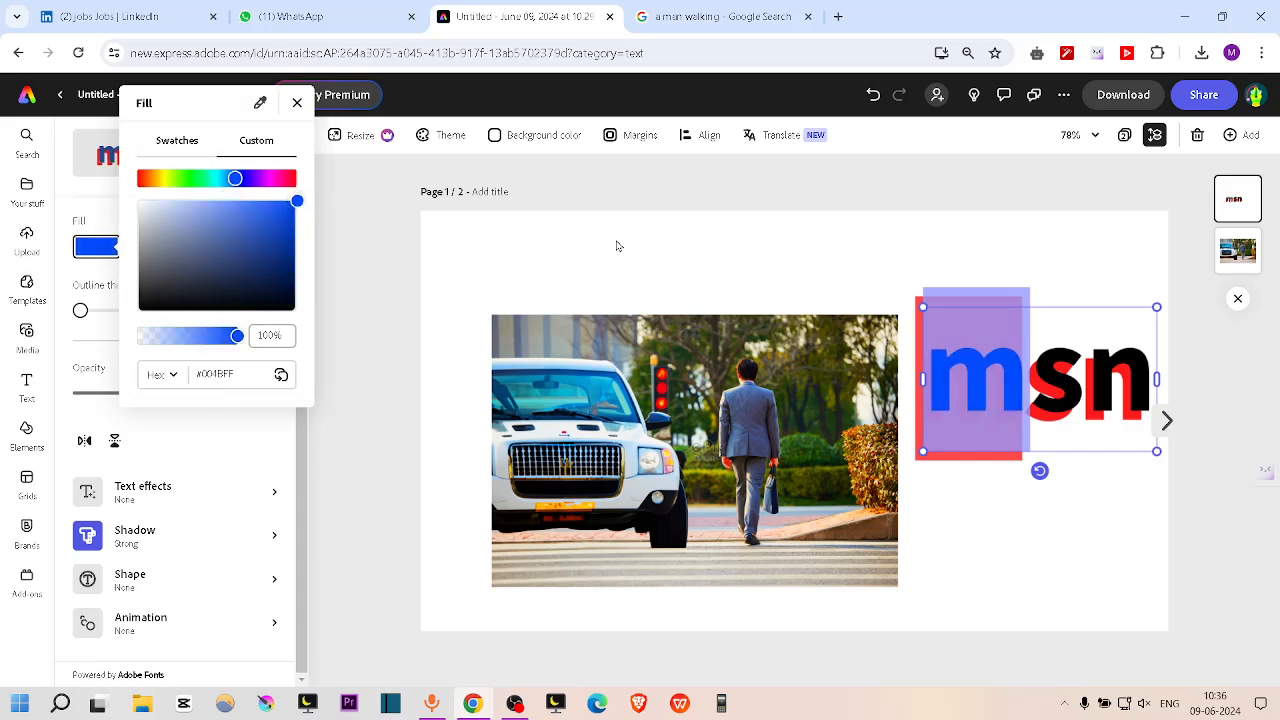
# Select the letters "sn" in the "msn" text and set their fill to a custom bright green
pyautogui.click(1095, 408)
pyautogui.moveTo(1022, 380); pyautogui.dragTo(1160, 382)
pyautogui.click(112, 256)
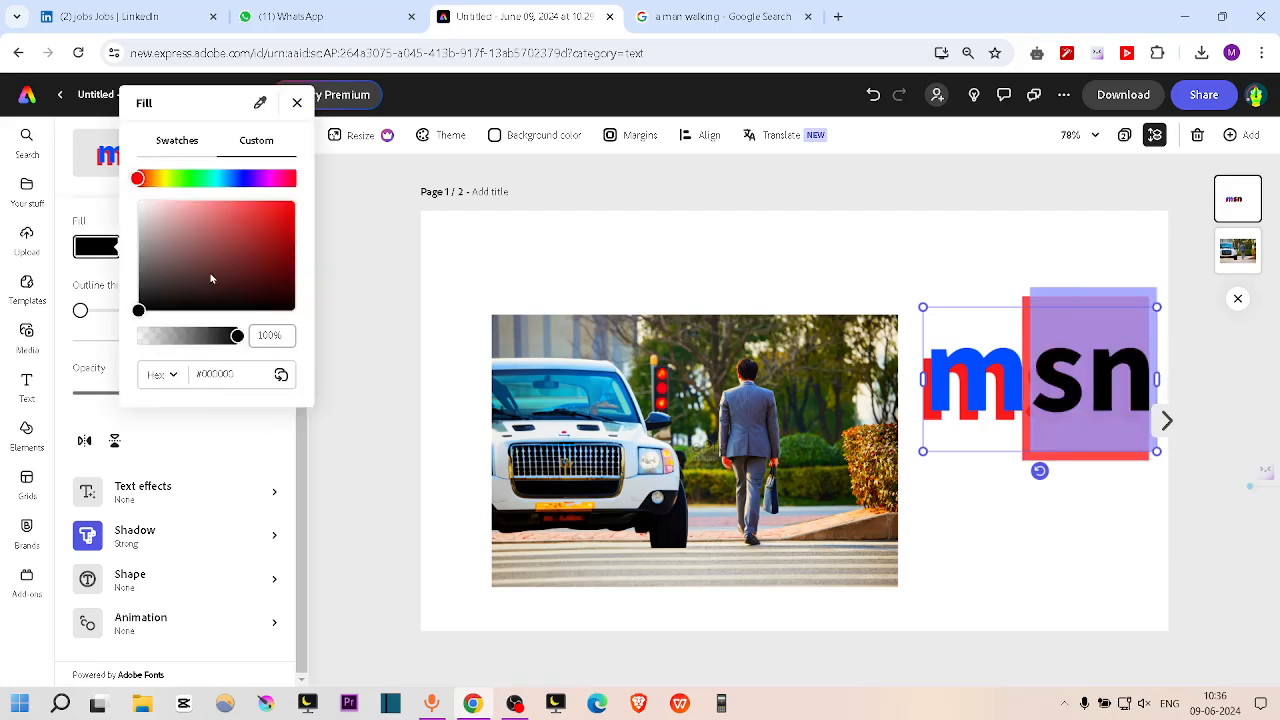
pyautogui.click(184, 182)
pyautogui.moveTo(226, 240); pyautogui.dragTo(372, 179)
pyautogui.click(582, 221)
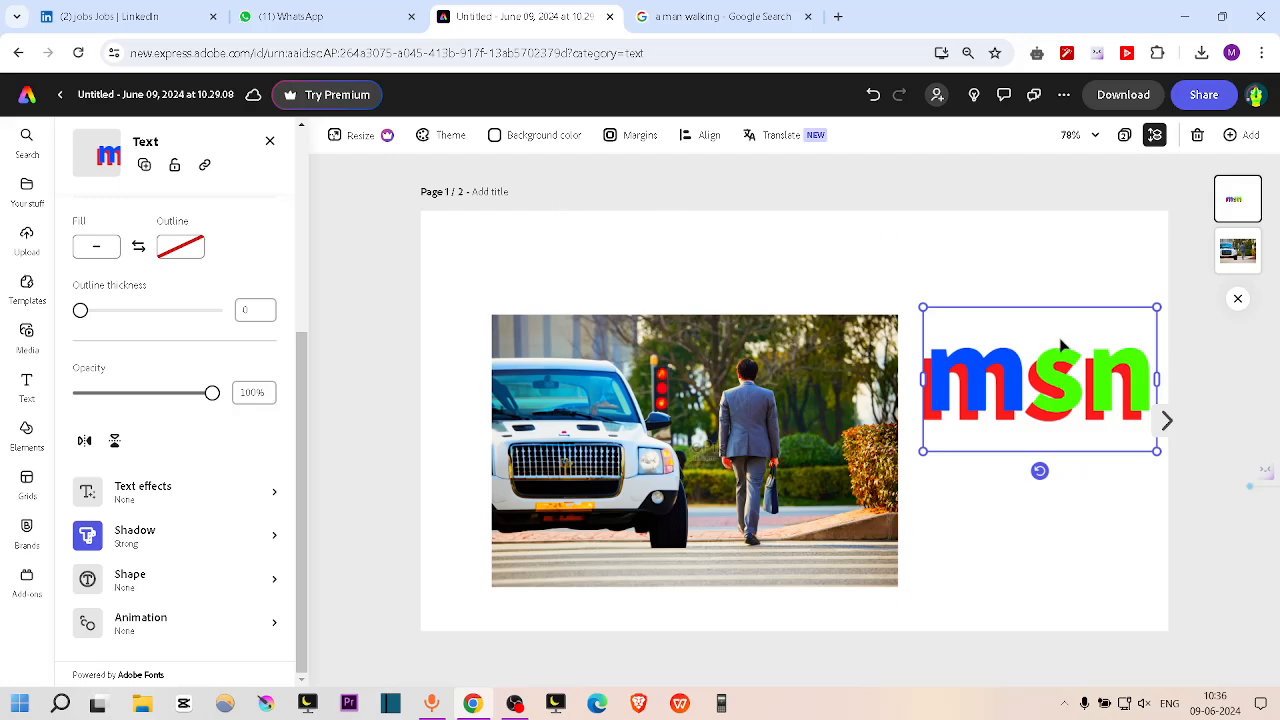
# Move the "msn" text to the page's upper middle, overlapping the photo, and enlarge it
pyautogui.moveTo(1024, 328); pyautogui.dragTo(695, 232)
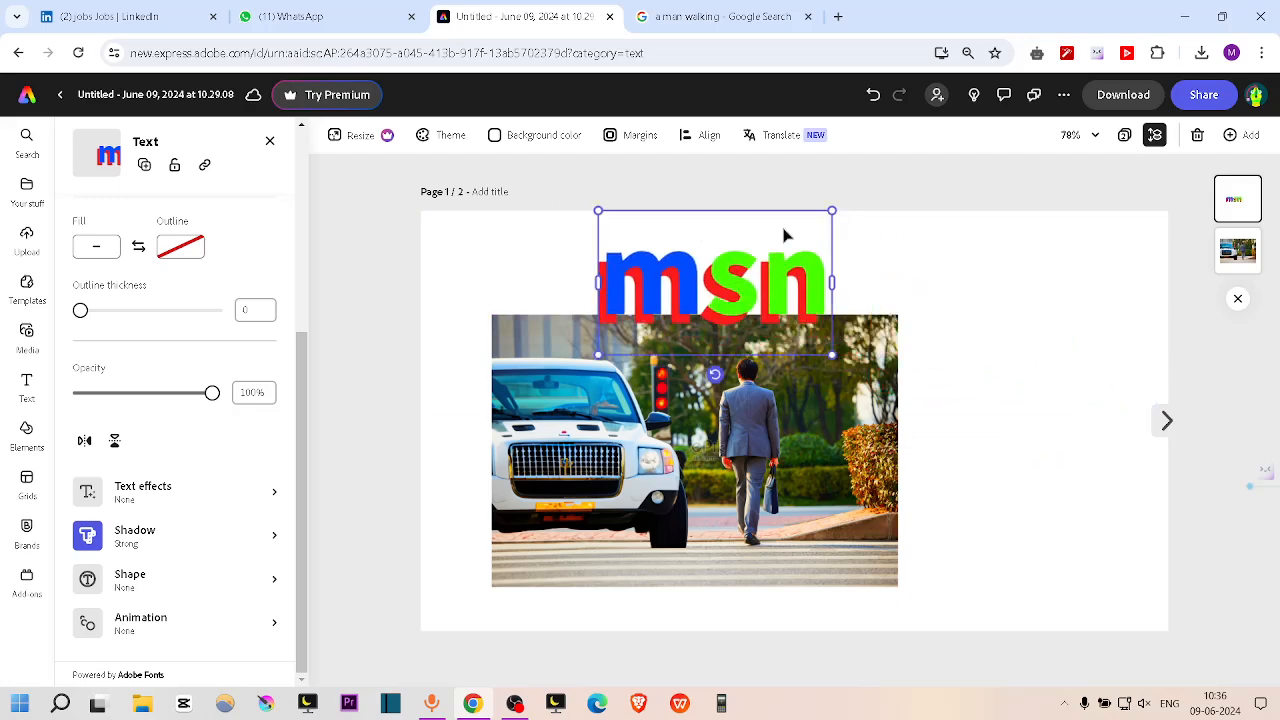
pyautogui.moveTo(829, 355); pyautogui.dragTo(971, 440)
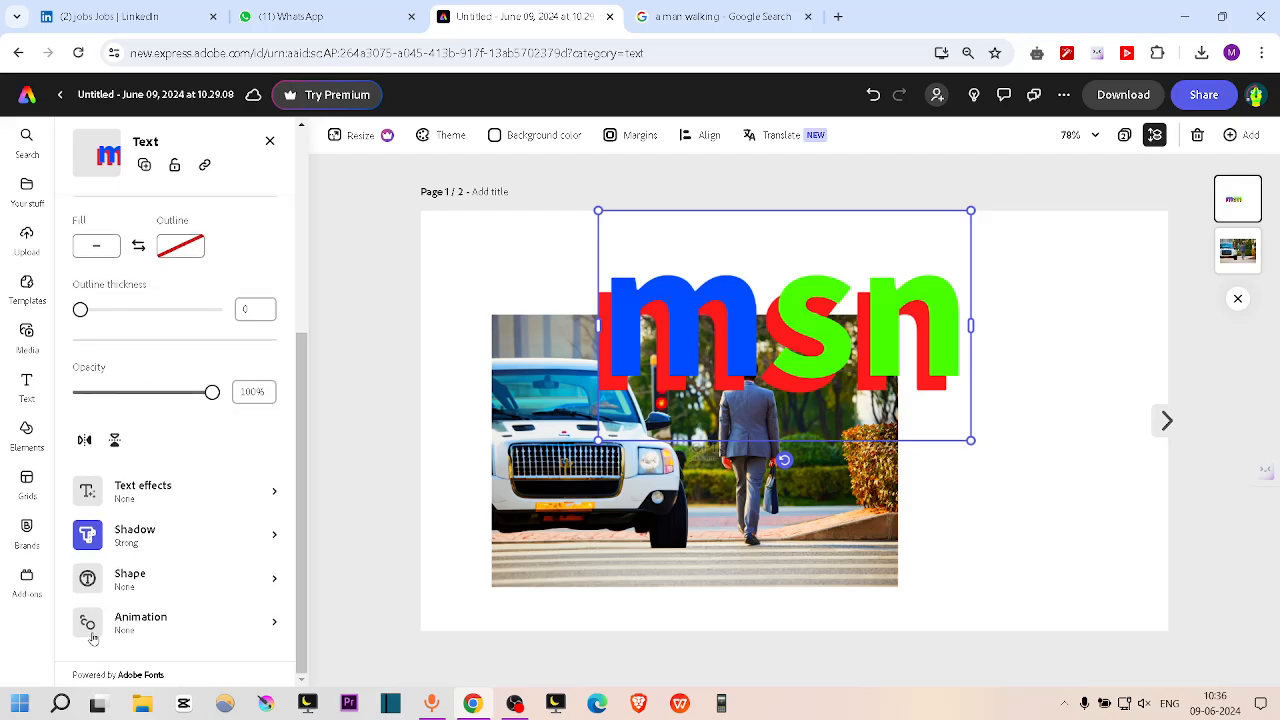
# Give the "msn" text an outline with thickness 11 in a custom bright magenta
pyautogui.scroll(3, 124, 388)
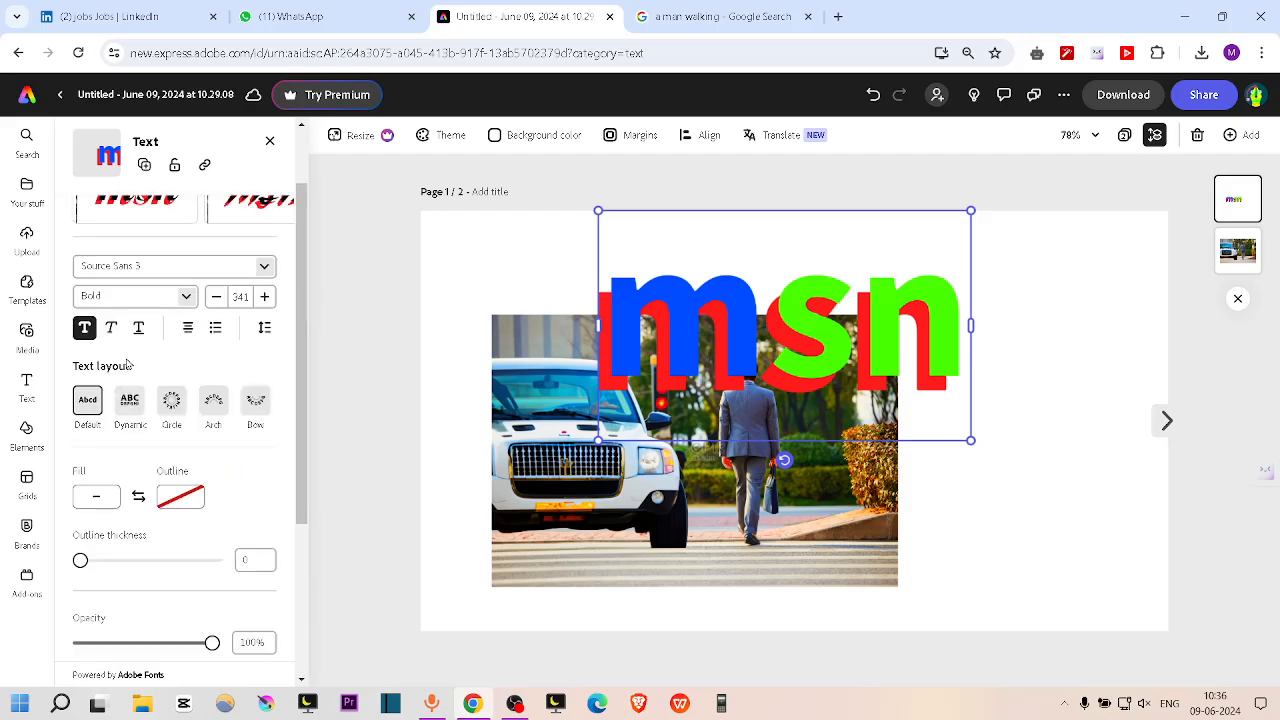
pyautogui.moveTo(87, 560); pyautogui.dragTo(94, 560)
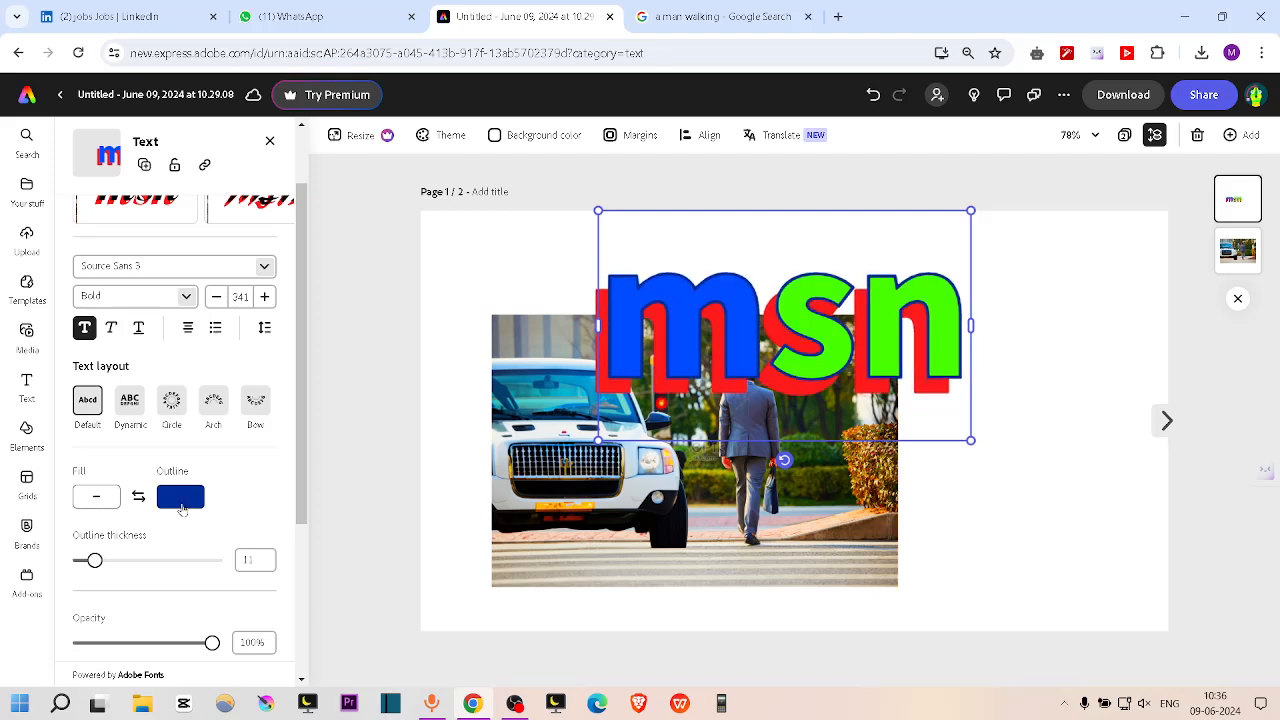
pyautogui.click(182, 497)
pyautogui.moveTo(266, 474); pyautogui.dragTo(354, 440)
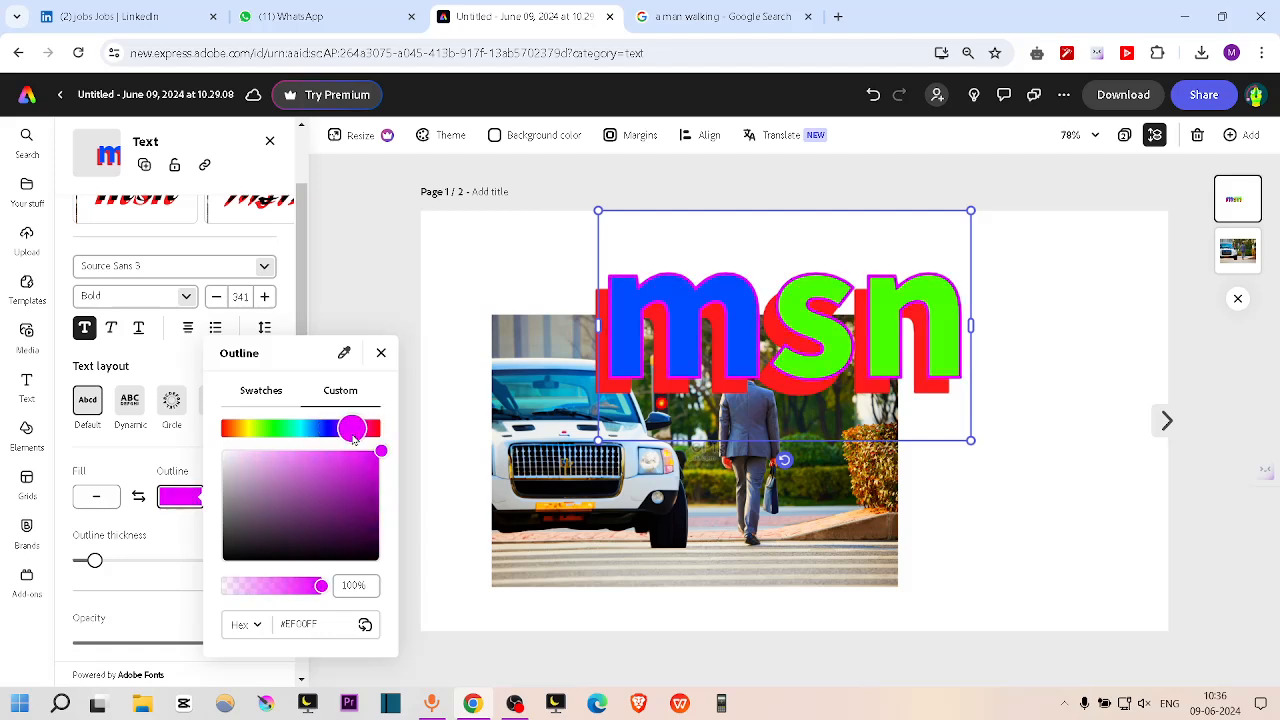
pyautogui.click(443, 280)
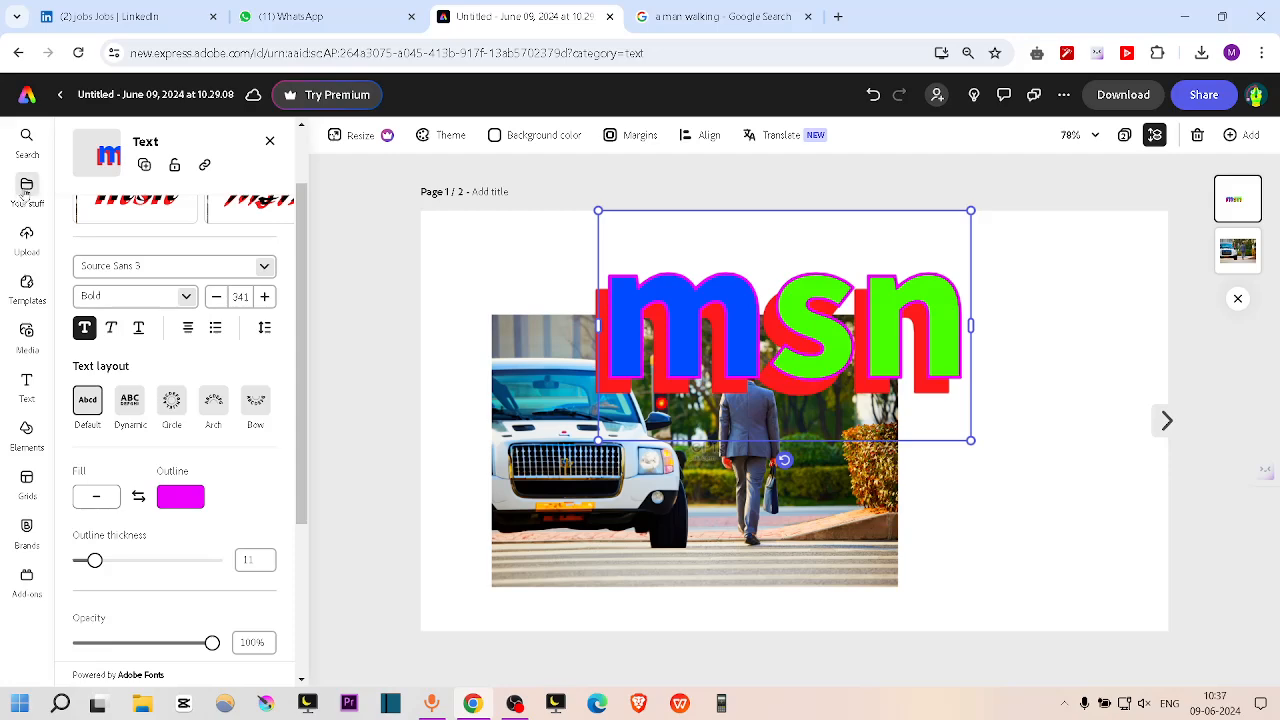
pyautogui.click(269, 140)
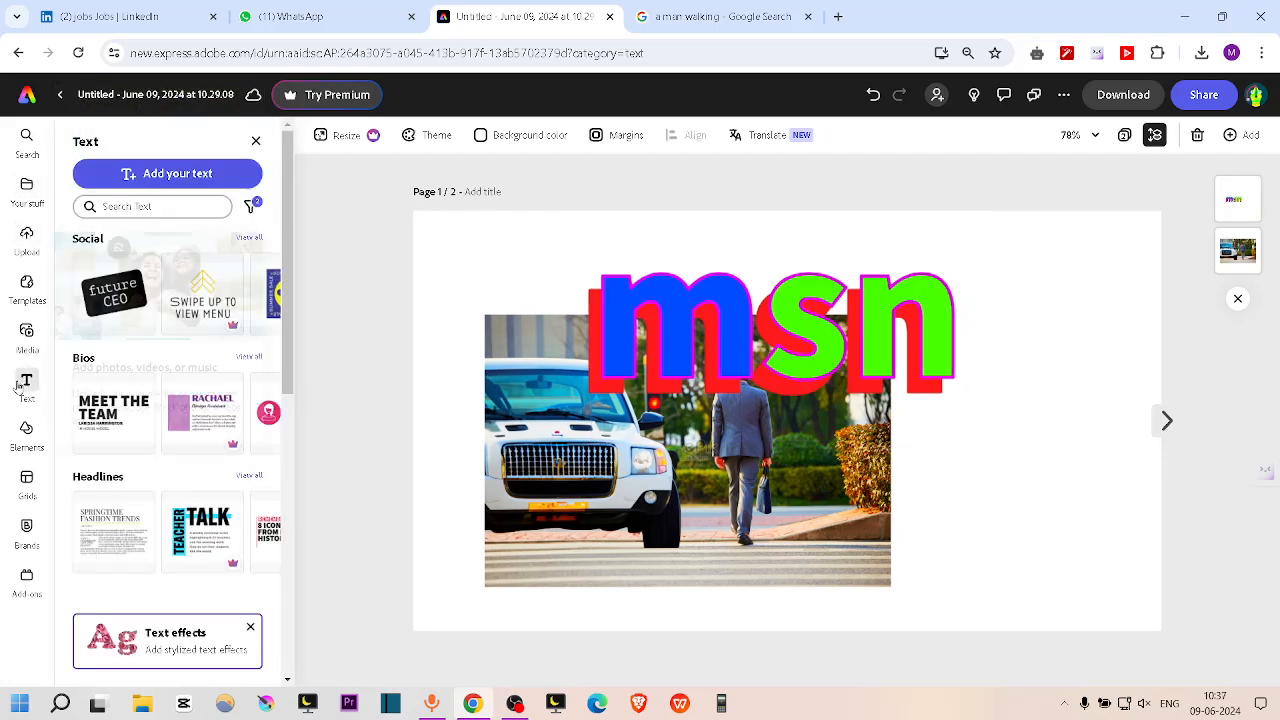
pyautogui.click(26, 430)
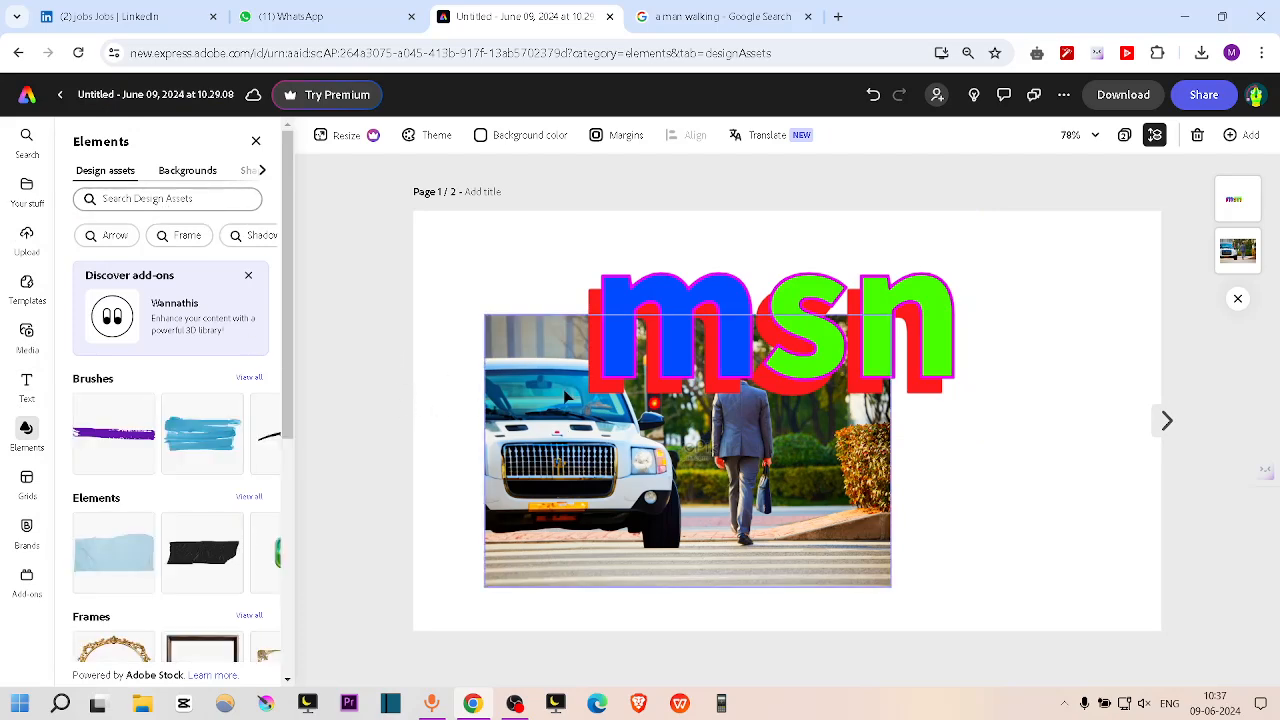
pyautogui.click(512, 510)
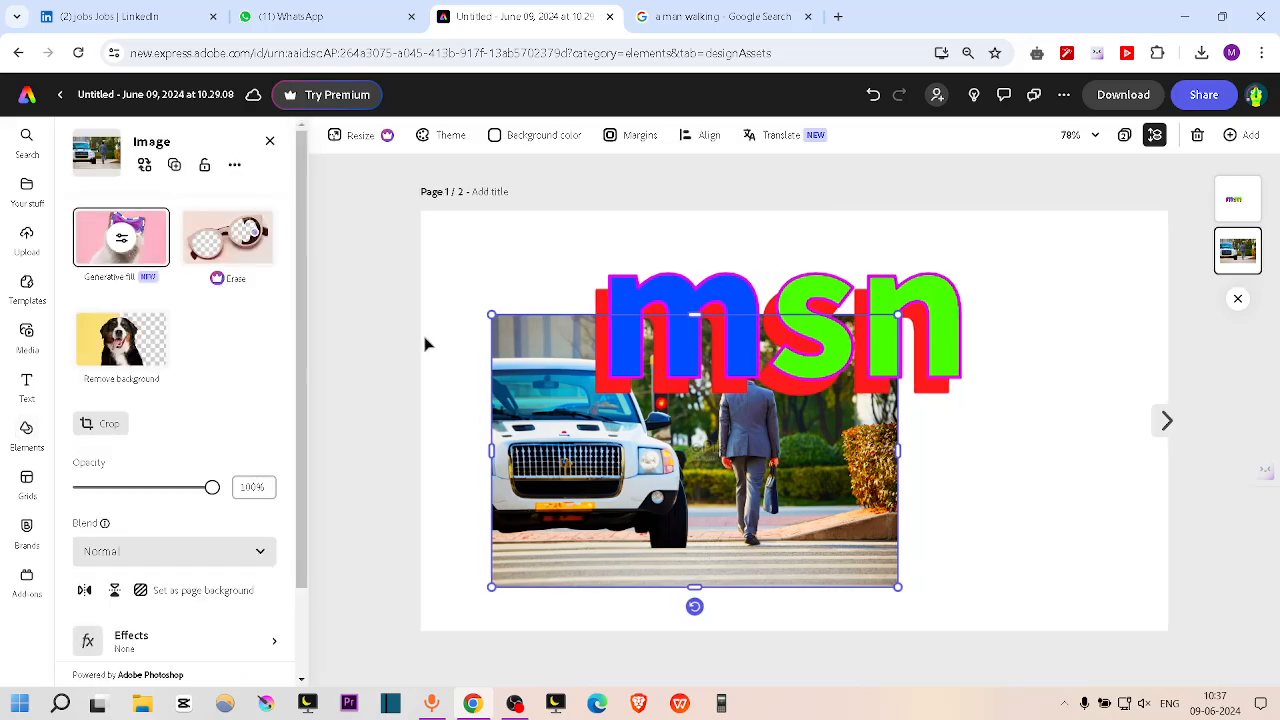
pyautogui.click(457, 352)
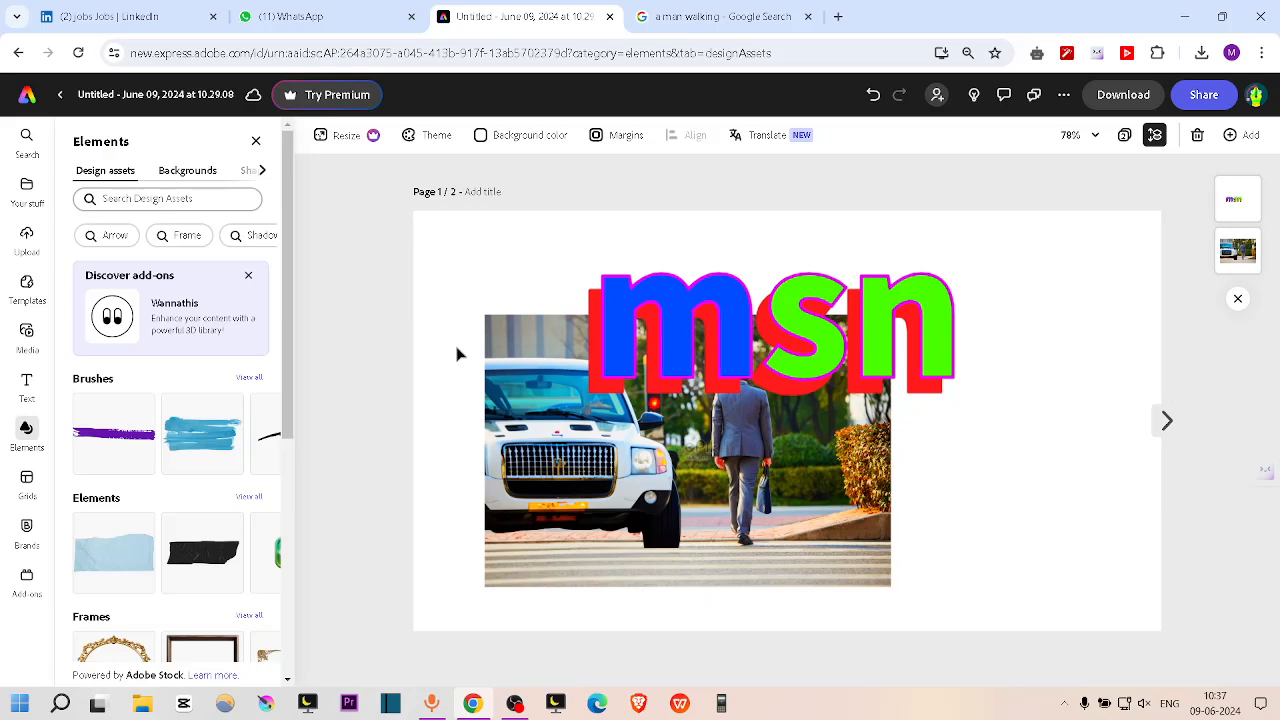
# Move the "msn" text to the page's upper right and place the street photo below it at the bottom edge
pyautogui.moveTo(546, 389); pyautogui.dragTo(554, 324)
pyautogui.moveTo(801, 331); pyautogui.dragTo(862, 371)
pyautogui.click(895, 247)
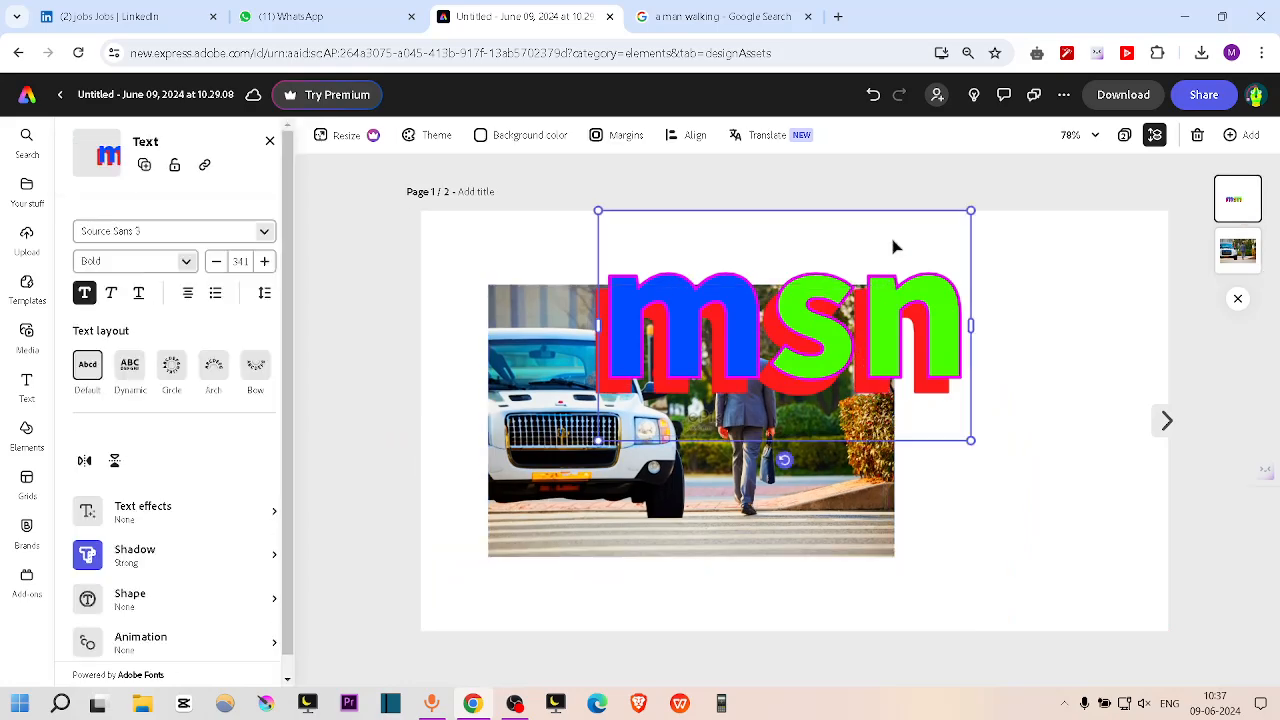
pyautogui.moveTo(895, 247); pyautogui.dragTo(1062, 199)
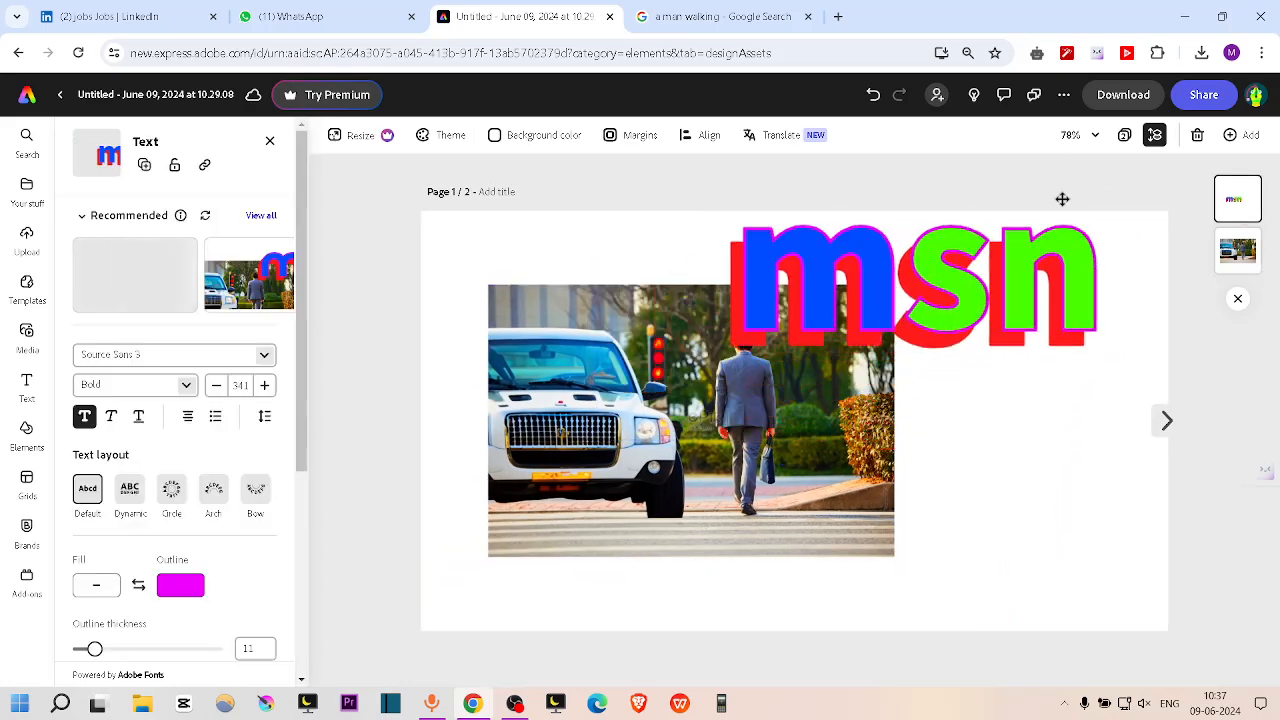
pyautogui.click(697, 421)
pyautogui.moveTo(697, 421); pyautogui.dragTo(691, 494)
pyautogui.click(380, 391)
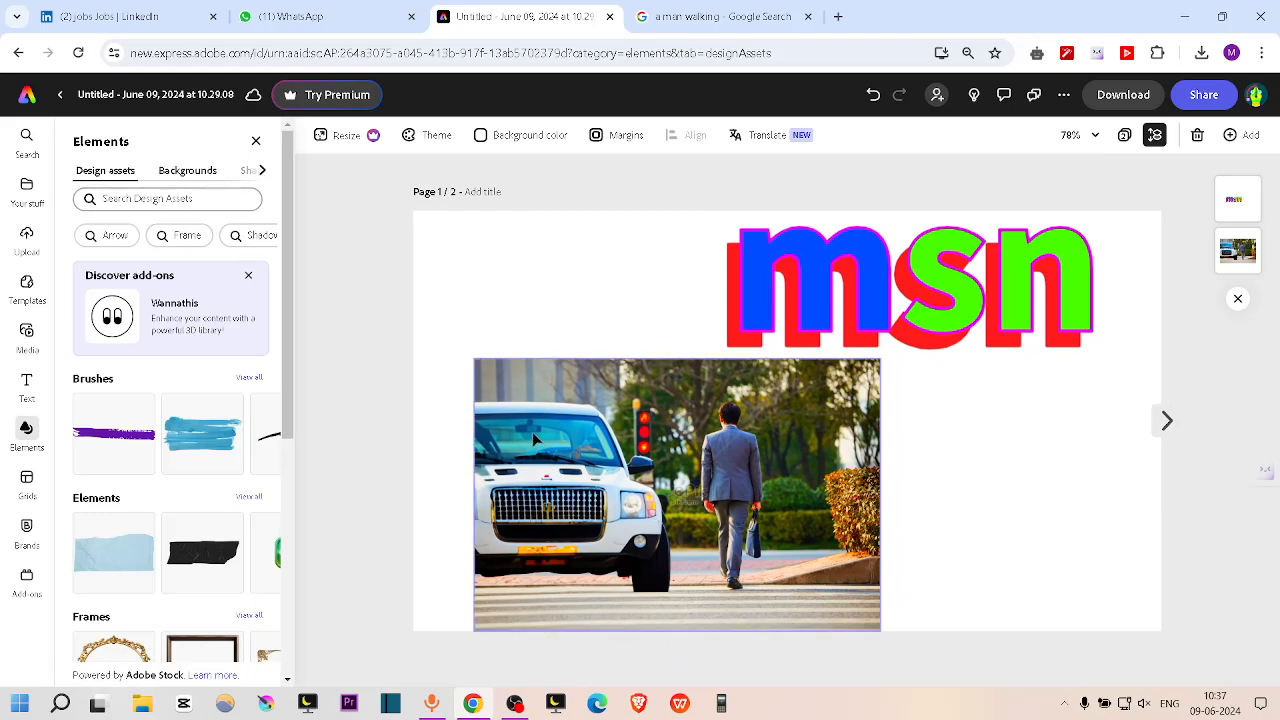
pyautogui.moveTo(533, 440); pyautogui.dragTo(720, 452)
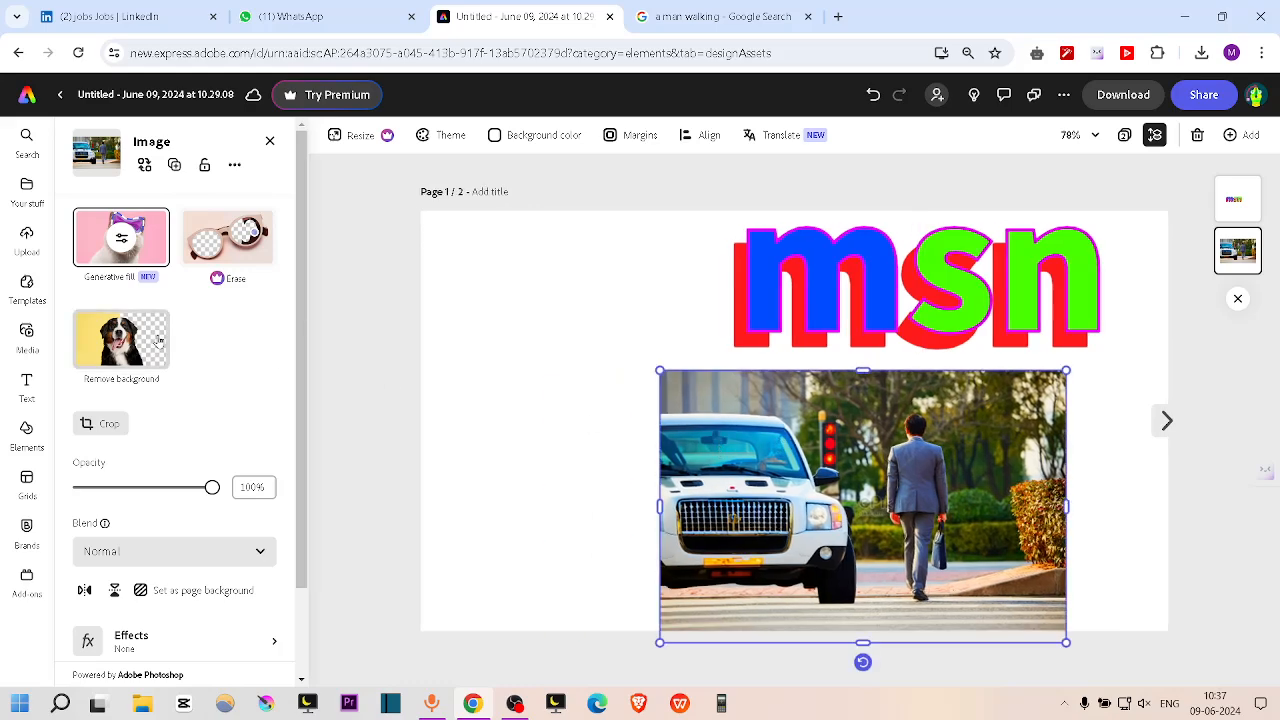
# Open the design asset search in the Elements library
pyautogui.scroll(-2, 182, 310)
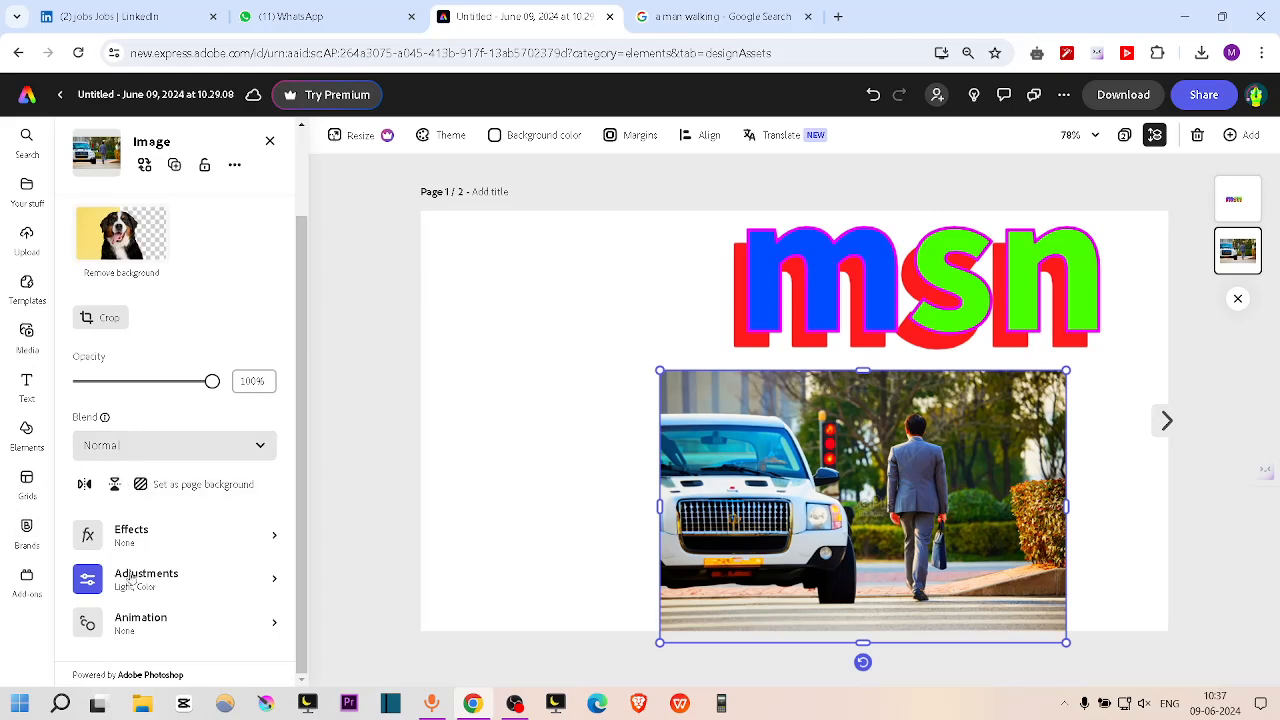
pyautogui.click(27, 430)
pyautogui.click(163, 200)
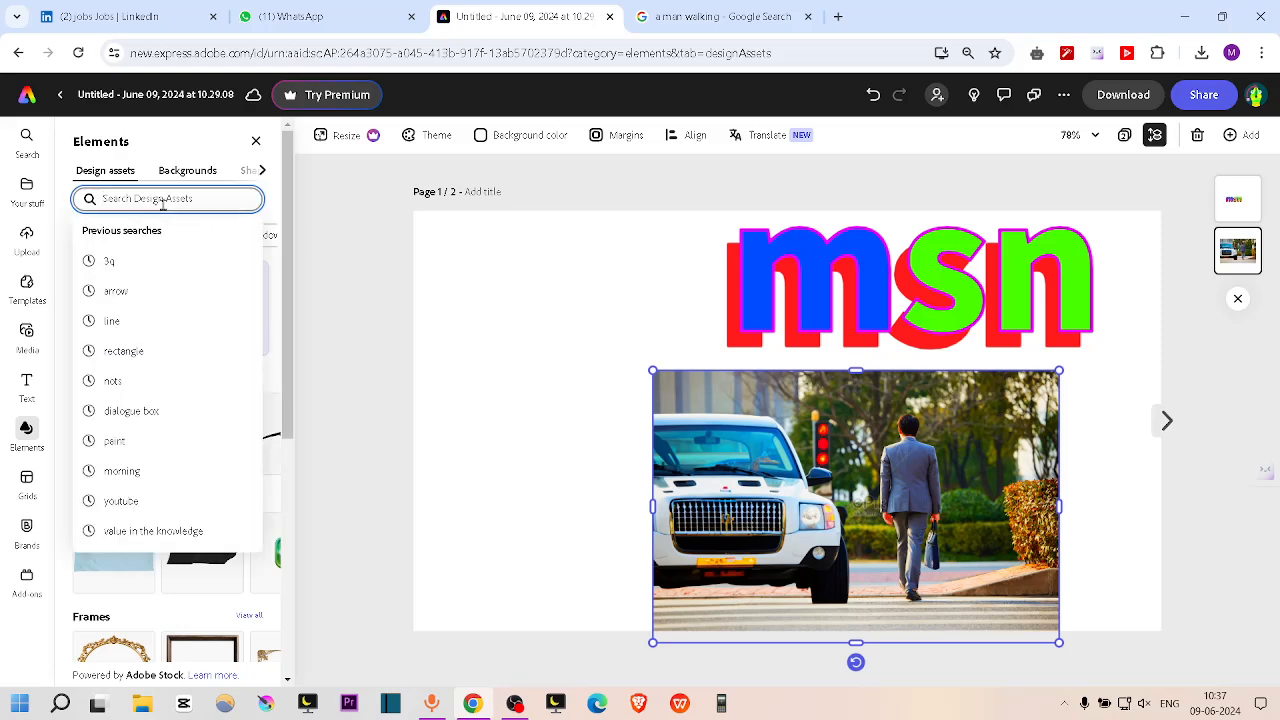
pyautogui.write('arrow')
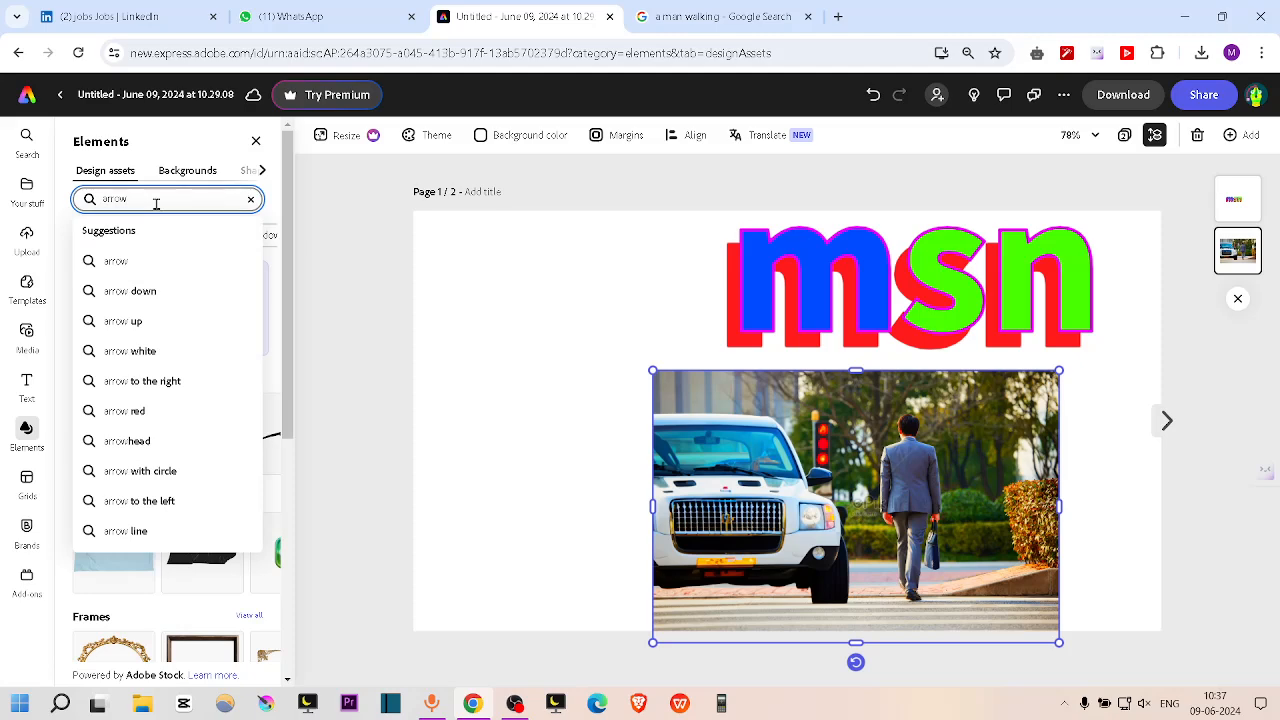
pyautogui.press('BackSpace')
pyautogui.press('BackSpace')
pyautogui.press('BackSpace')
pyautogui.press('BackSpace')
pyautogui.press('BackSpace')
# Search the elements for "rectangle", show the matching shapes and add the plain rectangle to the blank area on the page's left
pyautogui.write('re')
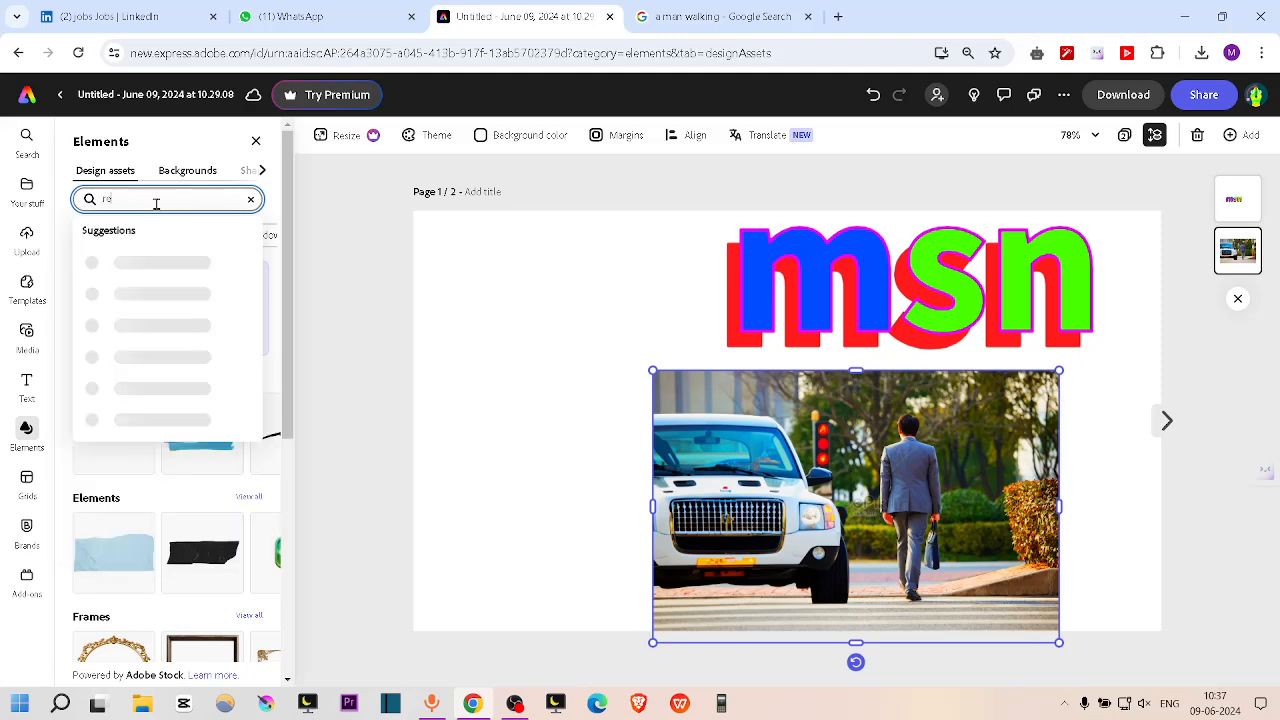
pyautogui.write('ctangle')
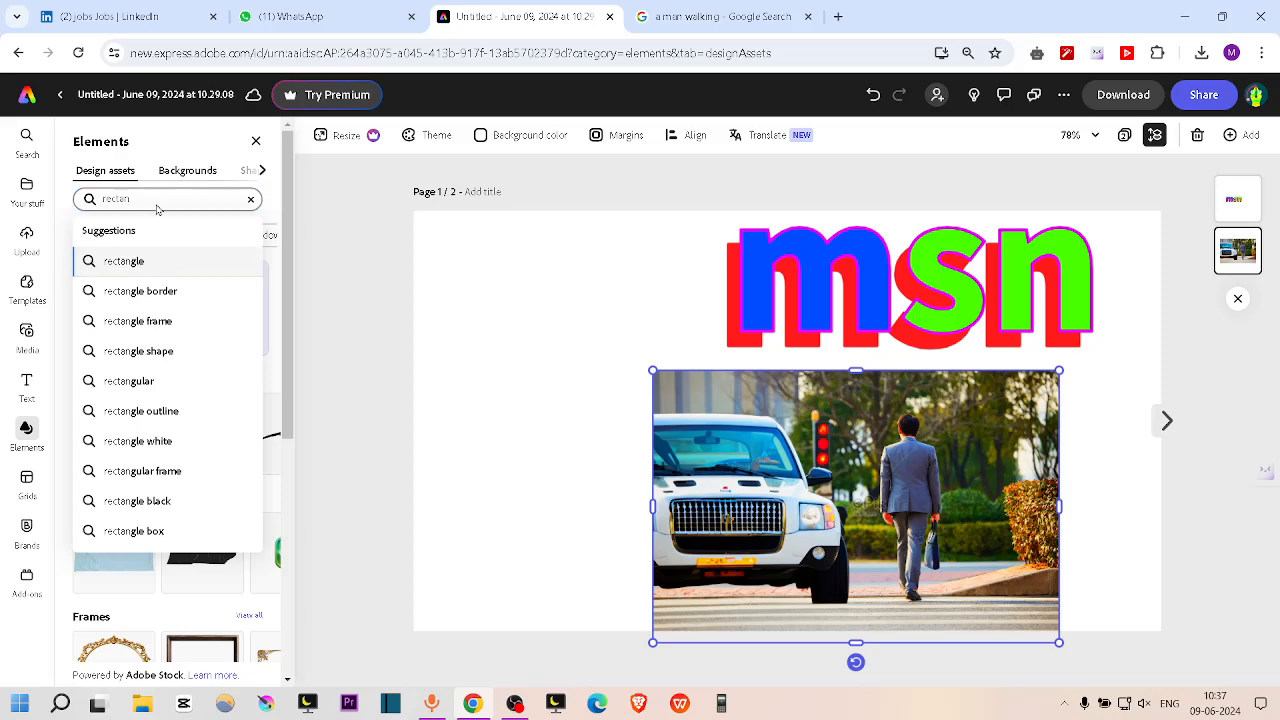
pyautogui.press('Return')
pyautogui.click(258, 170)
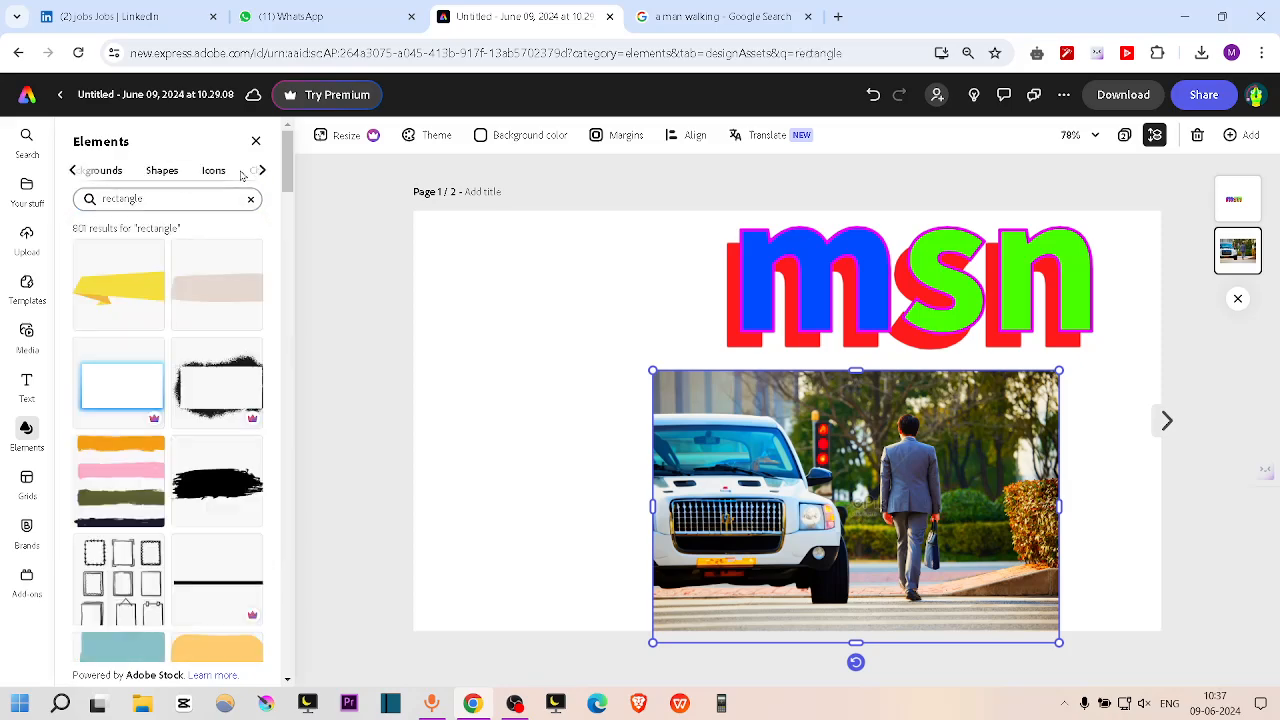
pyautogui.click(180, 172)
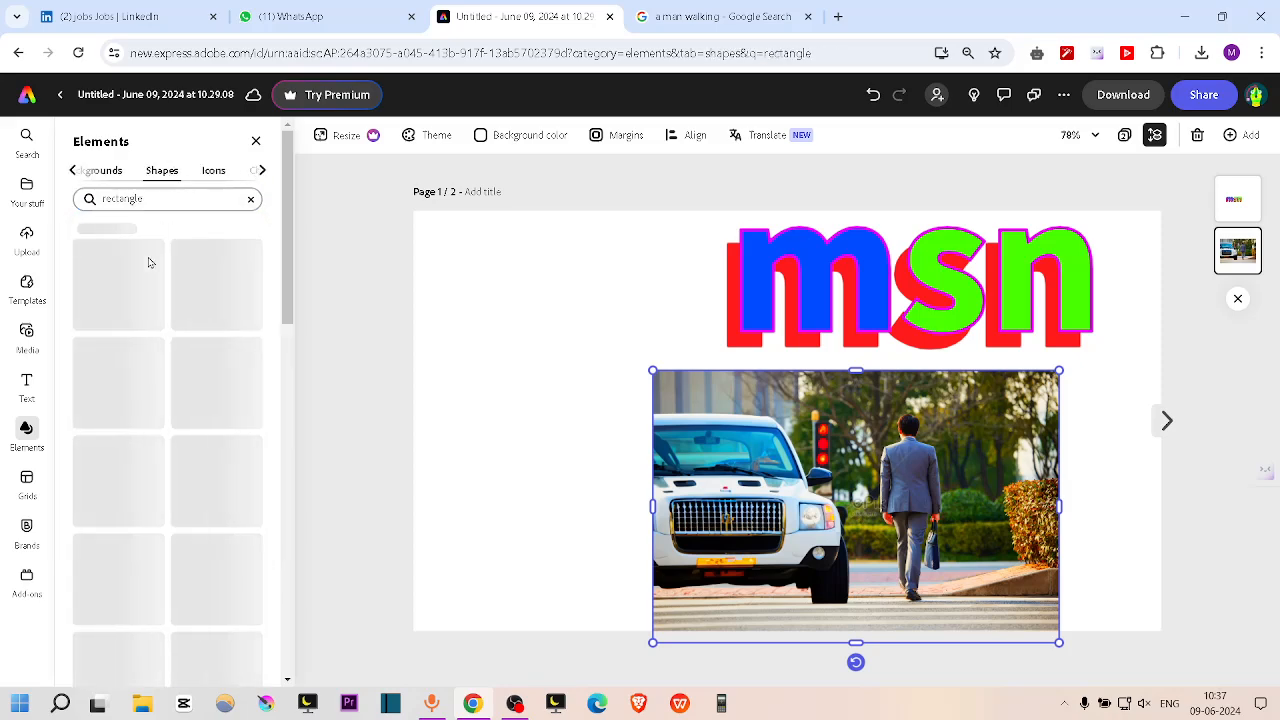
pyautogui.moveTo(126, 287); pyautogui.dragTo(534, 357)
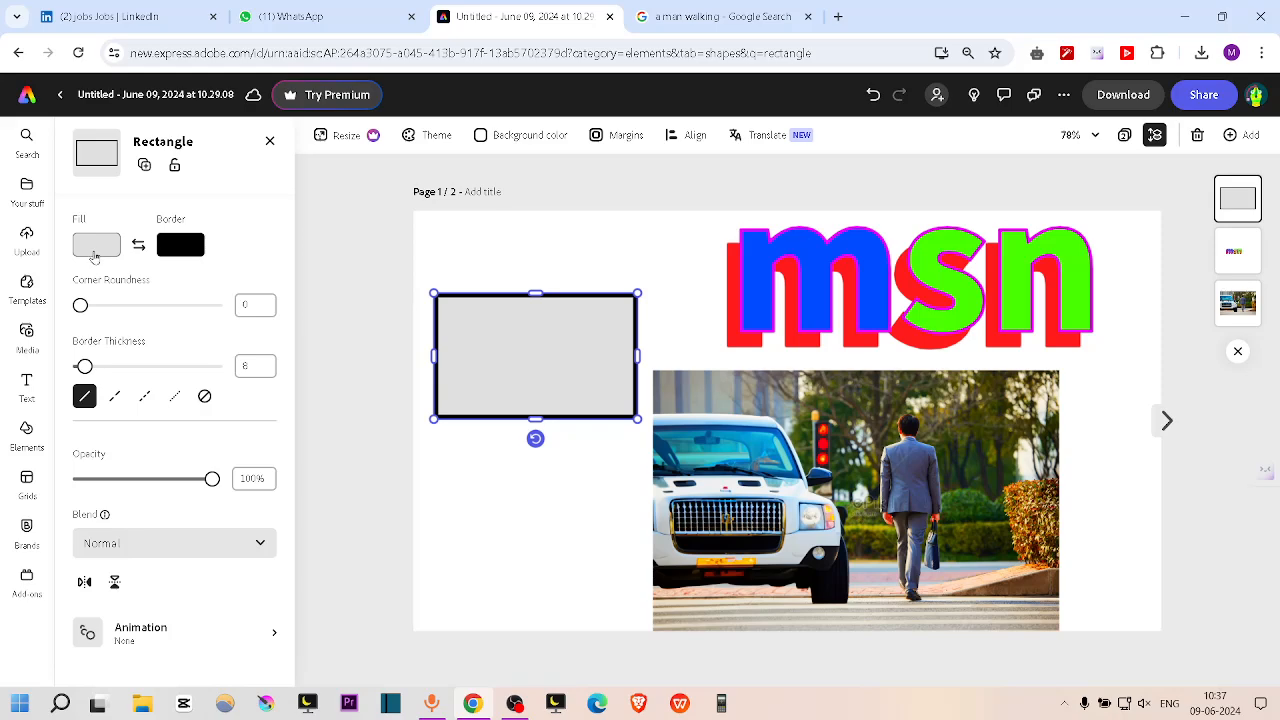
# Set the rectangle's fill to a custom hot pink
pyautogui.click(95, 252)
pyautogui.moveTo(186, 252); pyautogui.dragTo(375, 184)
pyautogui.click(284, 176)
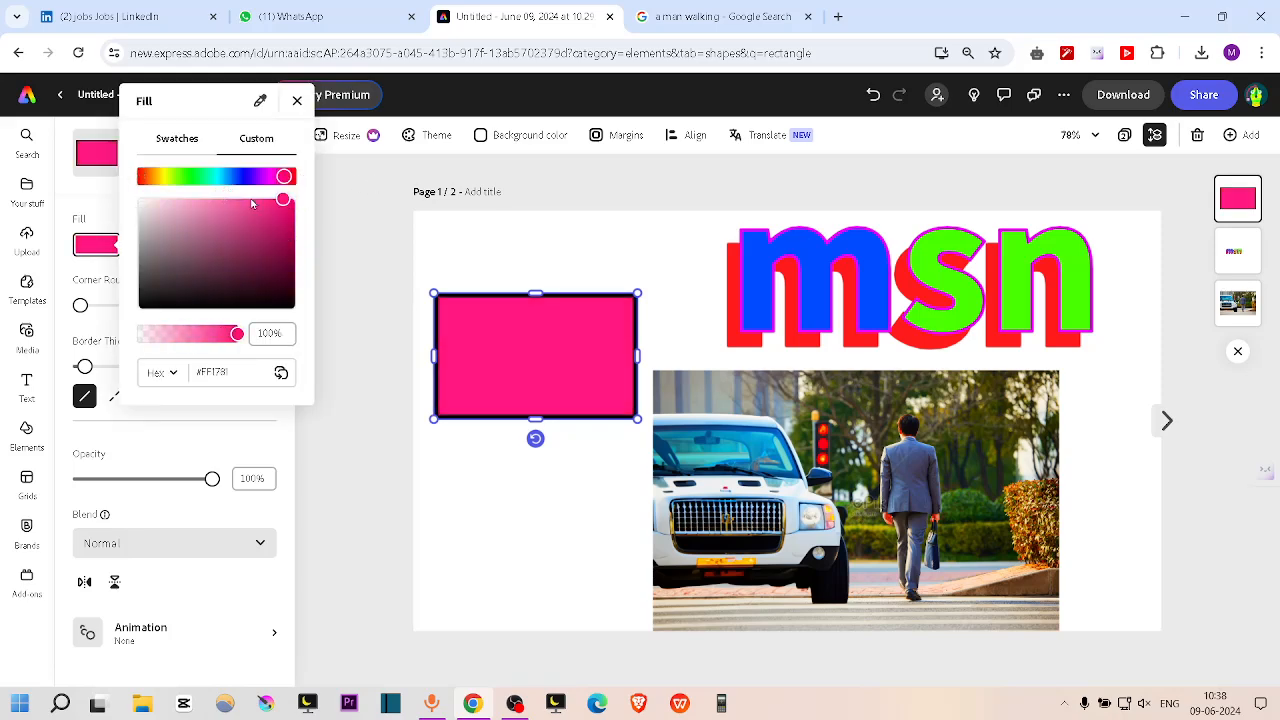
pyautogui.click(517, 326)
# Set the rectangle's border to a custom bright green
pyautogui.click(191, 252)
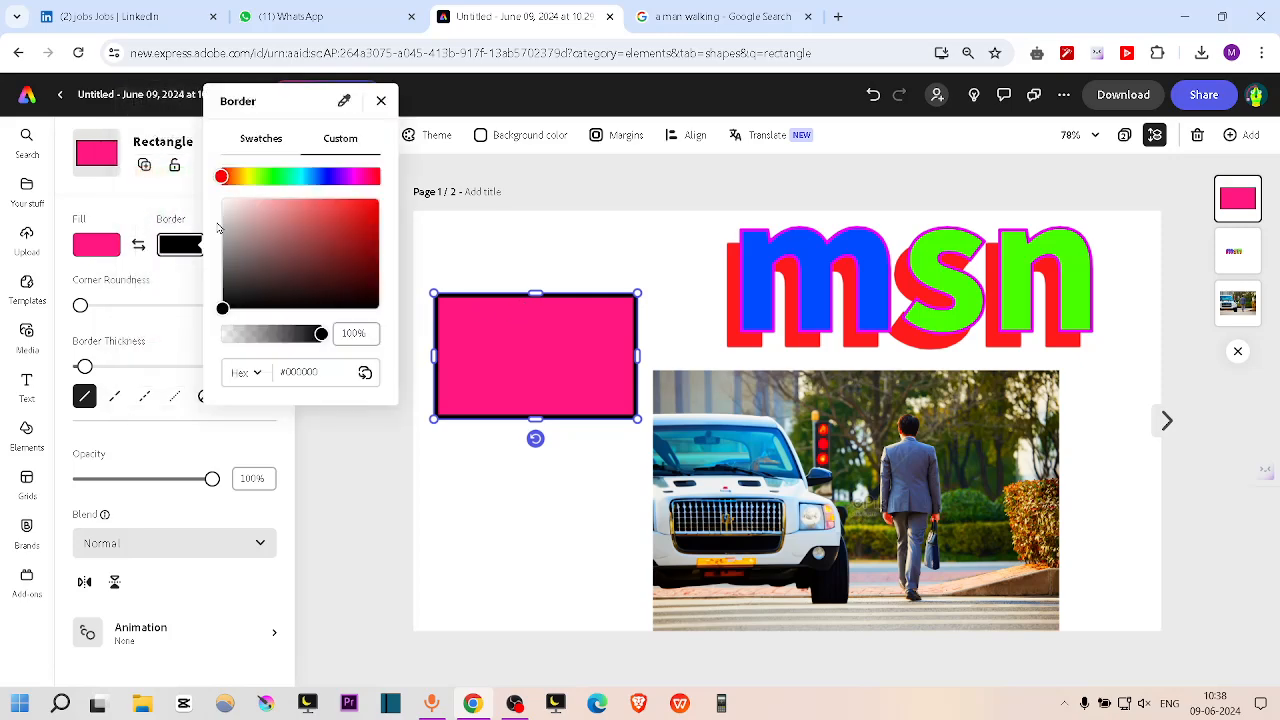
pyautogui.moveTo(238, 177); pyautogui.dragTo(263, 176)
pyautogui.click(378, 201)
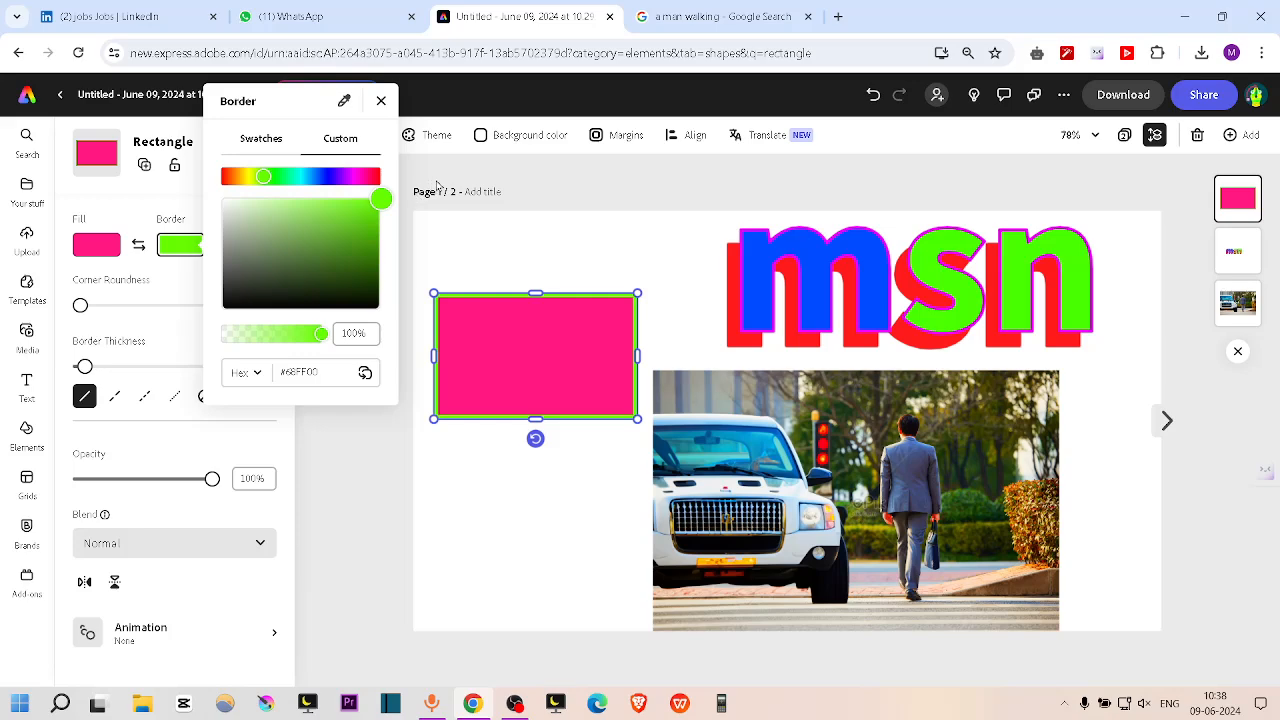
pyautogui.click(504, 253)
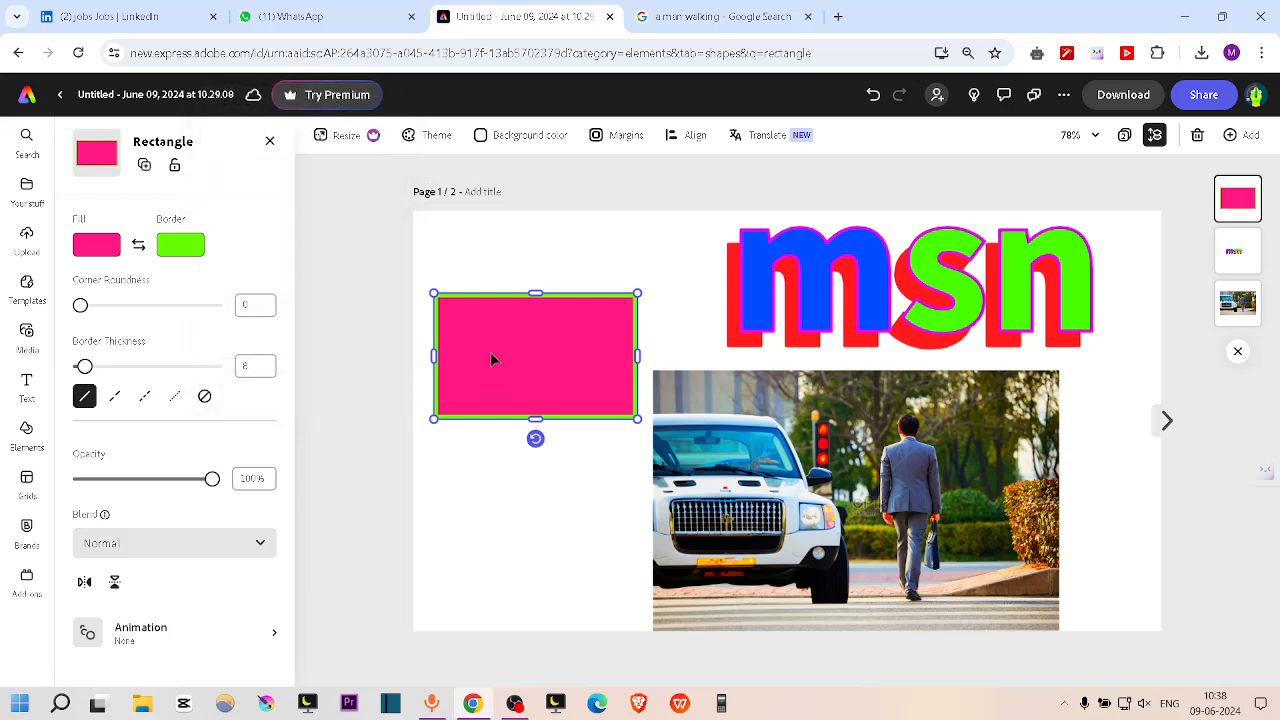
# Move the pink rectangle over the "msn" text and widen it to cover the whole word
pyautogui.moveTo(487, 357); pyautogui.dragTo(752, 284)
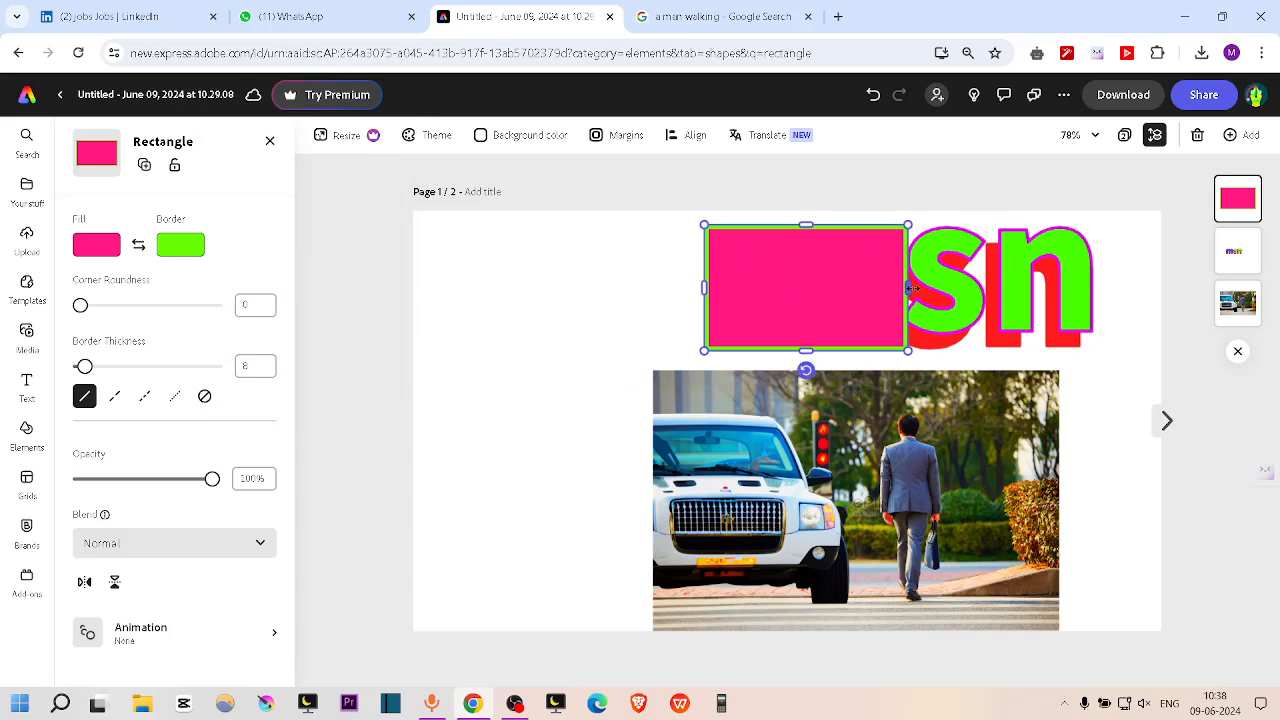
pyautogui.moveTo(911, 288); pyautogui.dragTo(1112, 287)
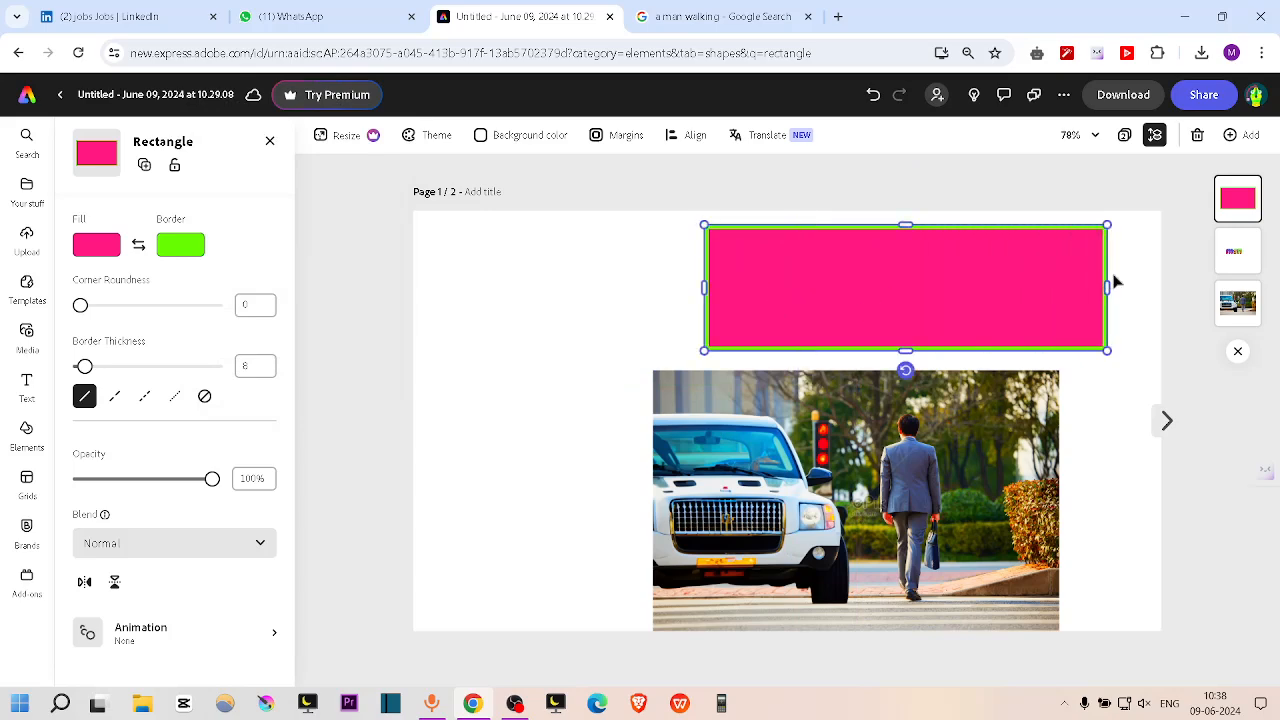
# Reorder the layers so the pink rectangle sits at the bottom of the stack, behind the "msn" text and the photo
pyautogui.click(1231, 190)
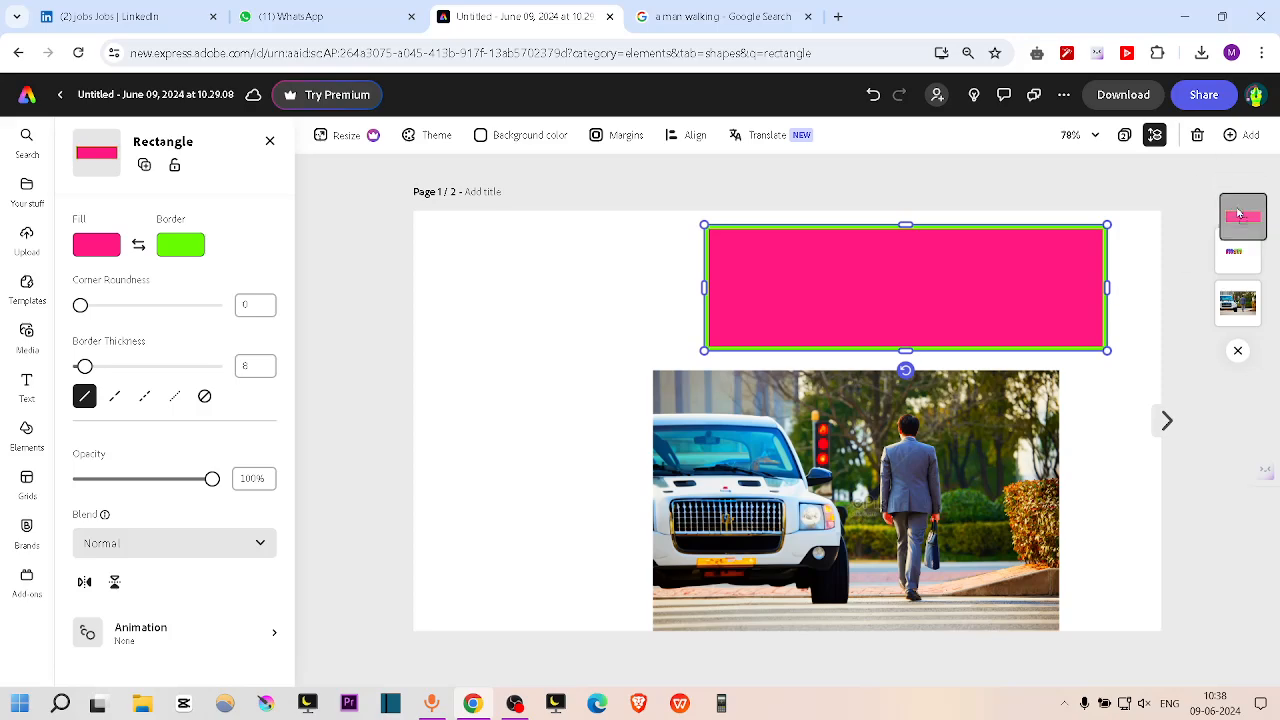
pyautogui.moveTo(1218, 208); pyautogui.dragTo(1232, 305)
pyautogui.click(680, 197)
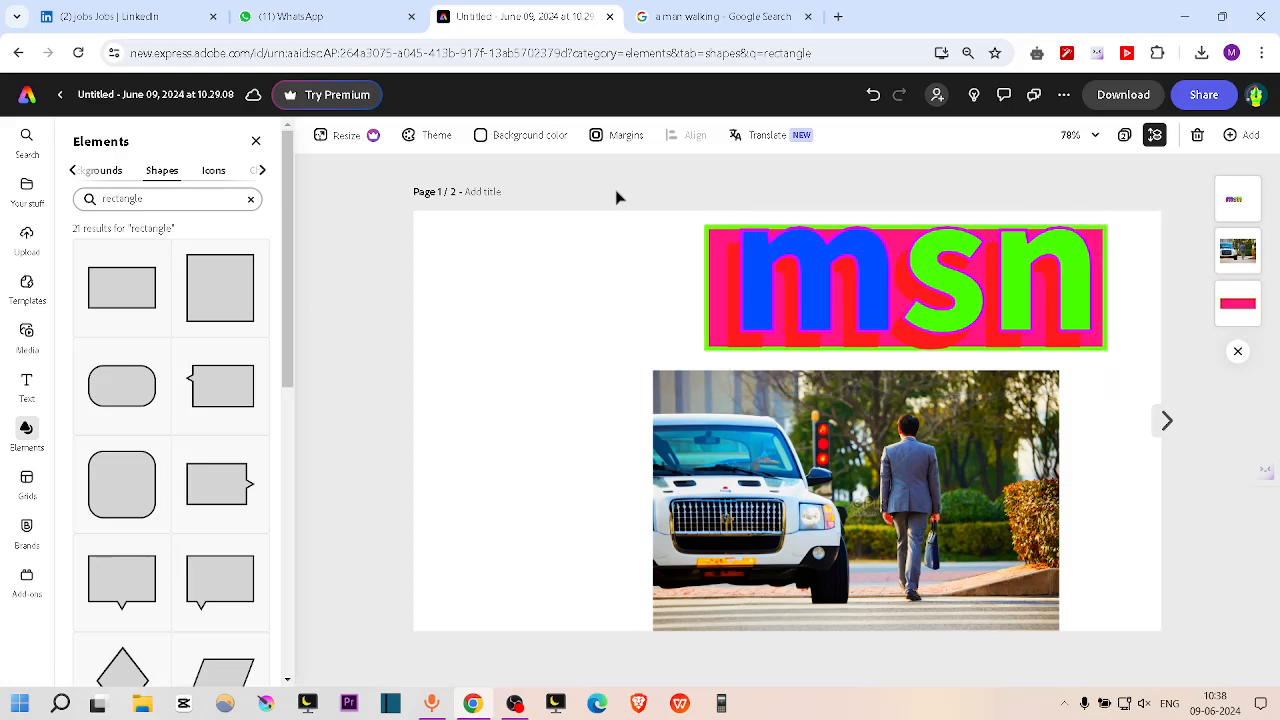
pyautogui.click(752, 281)
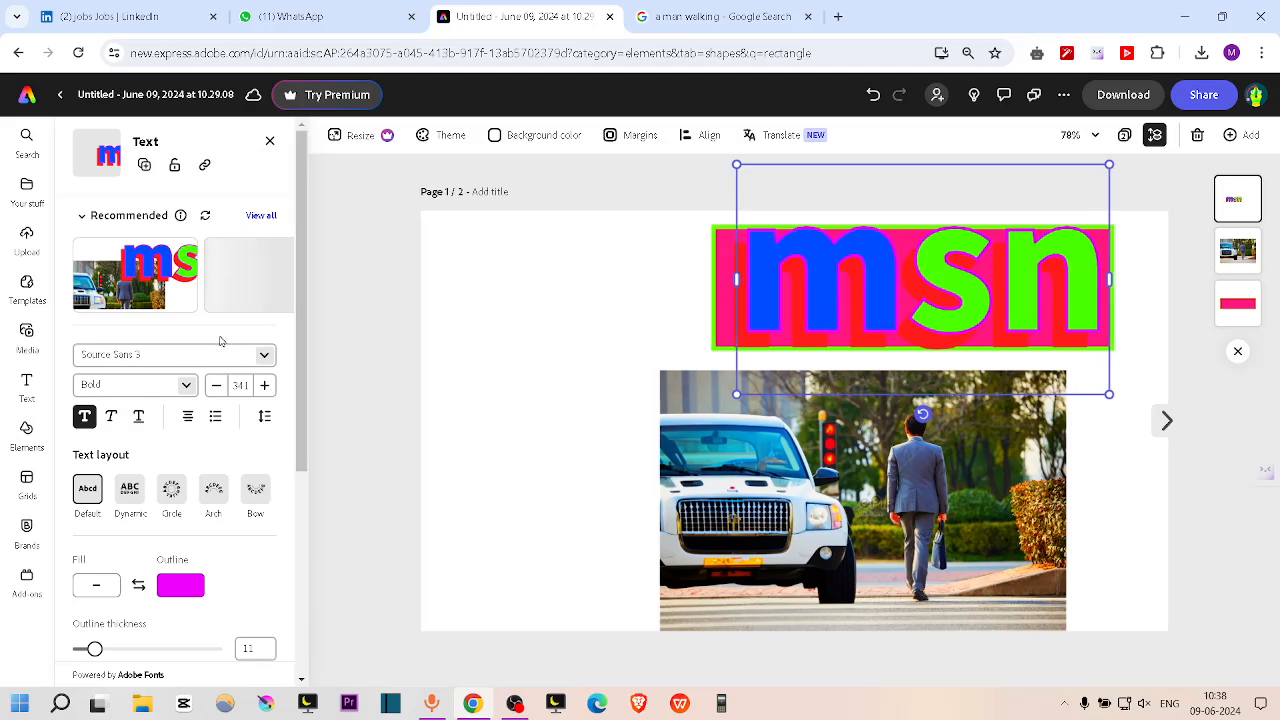
pyautogui.scroll(-3, 215, 340)
pyautogui.click(26, 432)
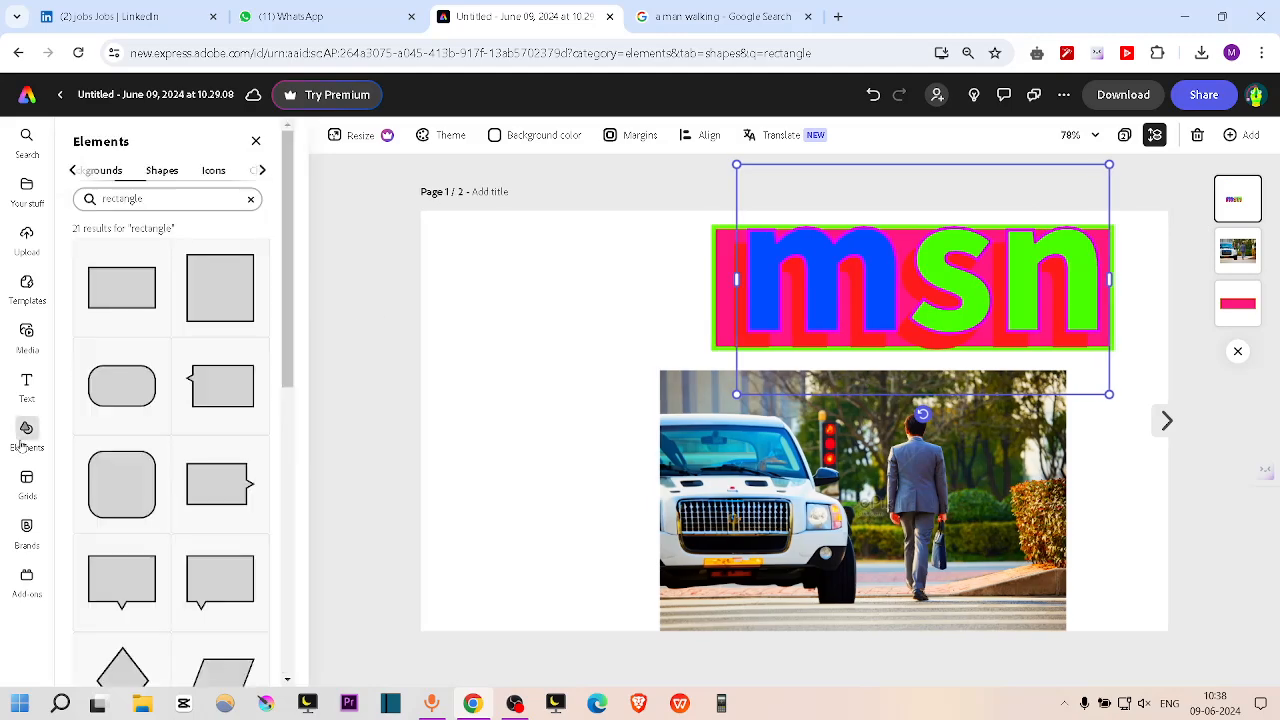
pyautogui.click(27, 390)
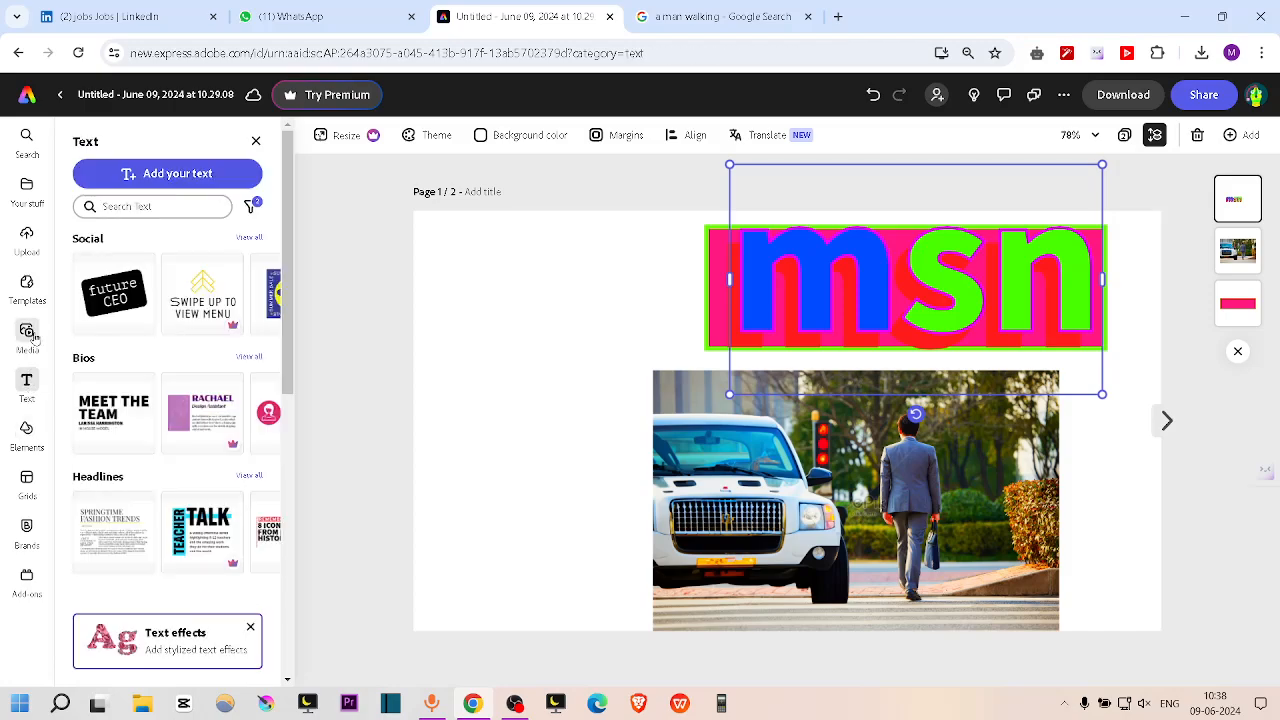
# Browse the YouTube thumbnail templates, then deselect the "msn" text
pyautogui.click(27, 283)
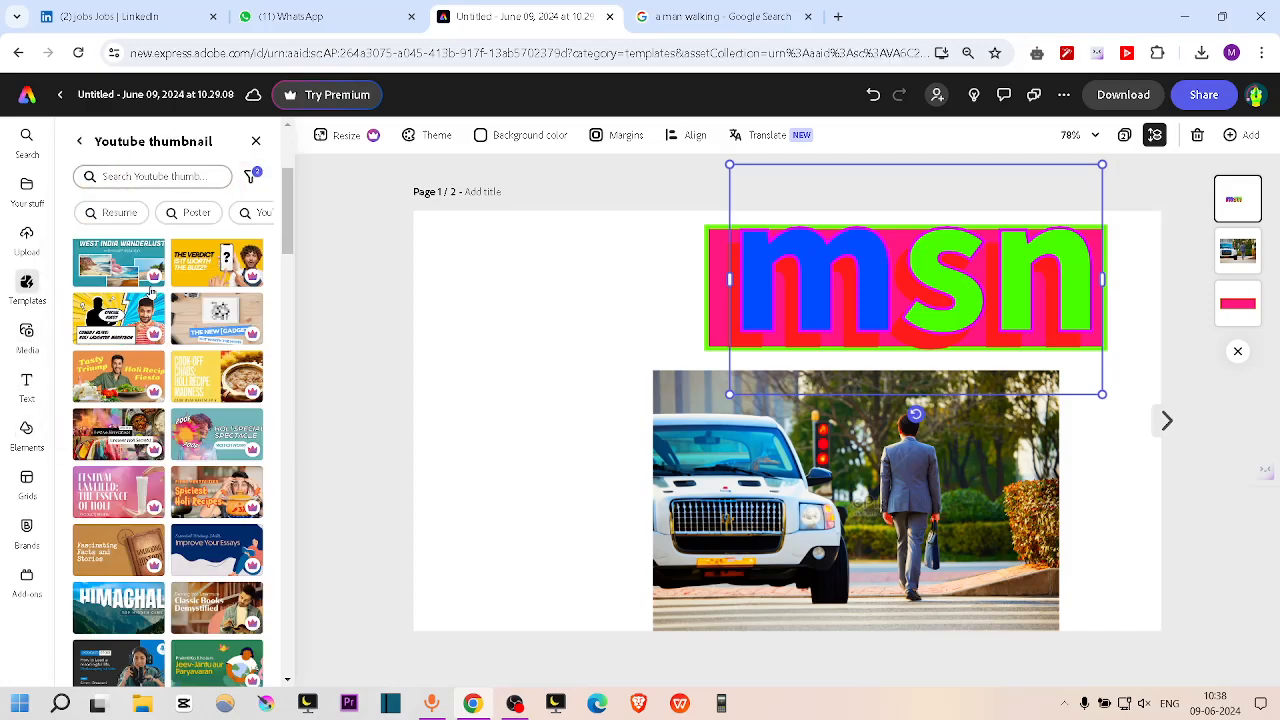
pyautogui.scroll(-1, 150, 293)
pyautogui.scroll(-15, 150, 293)
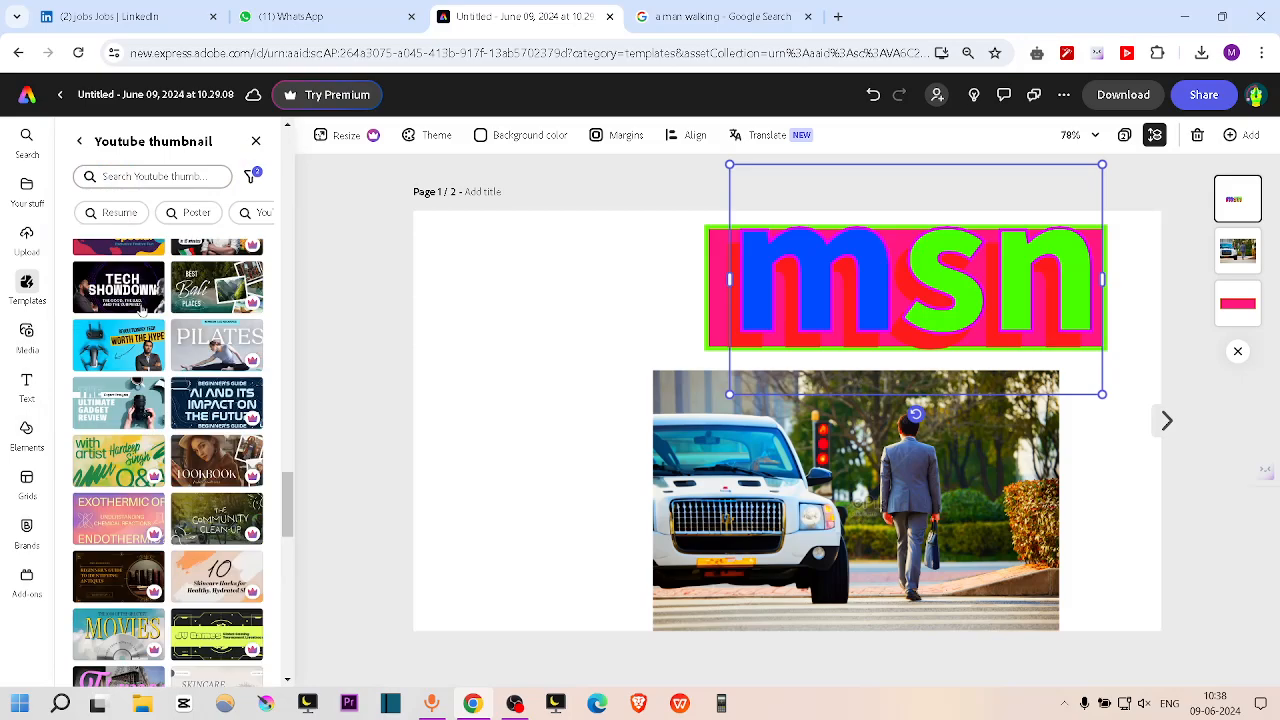
pyautogui.scroll(-10, 141, 311)
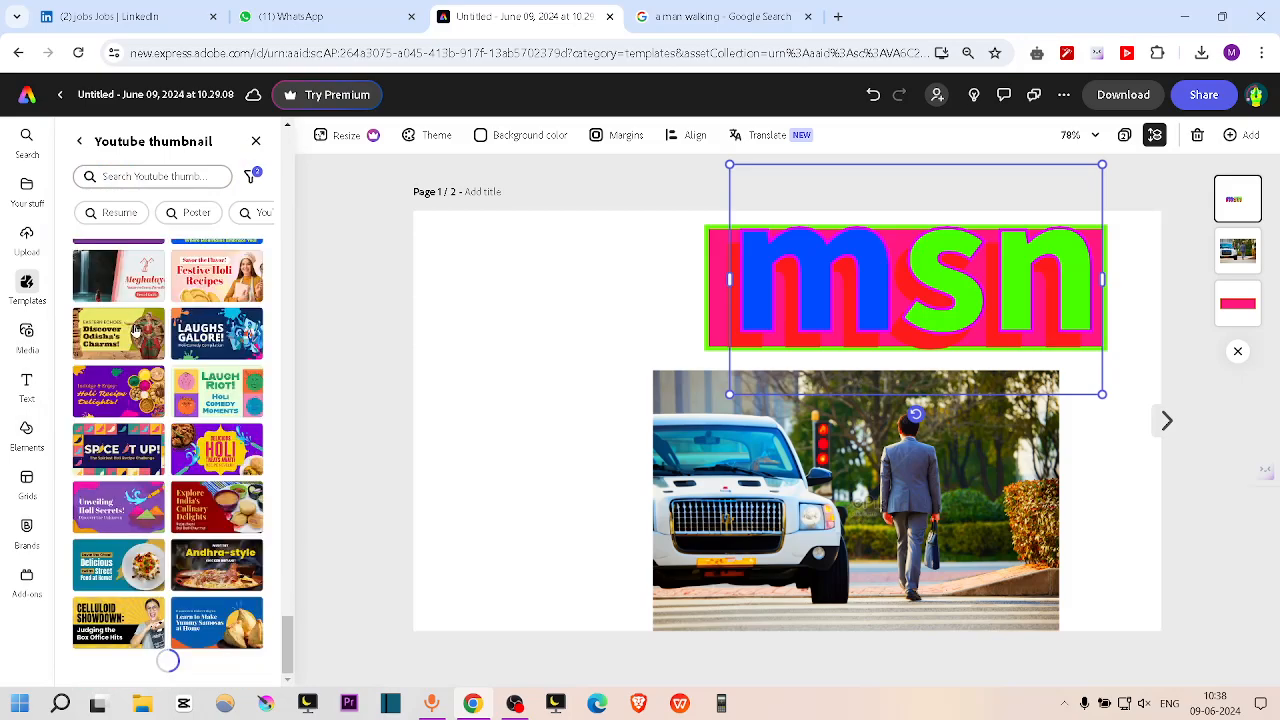
pyautogui.click(150, 178)
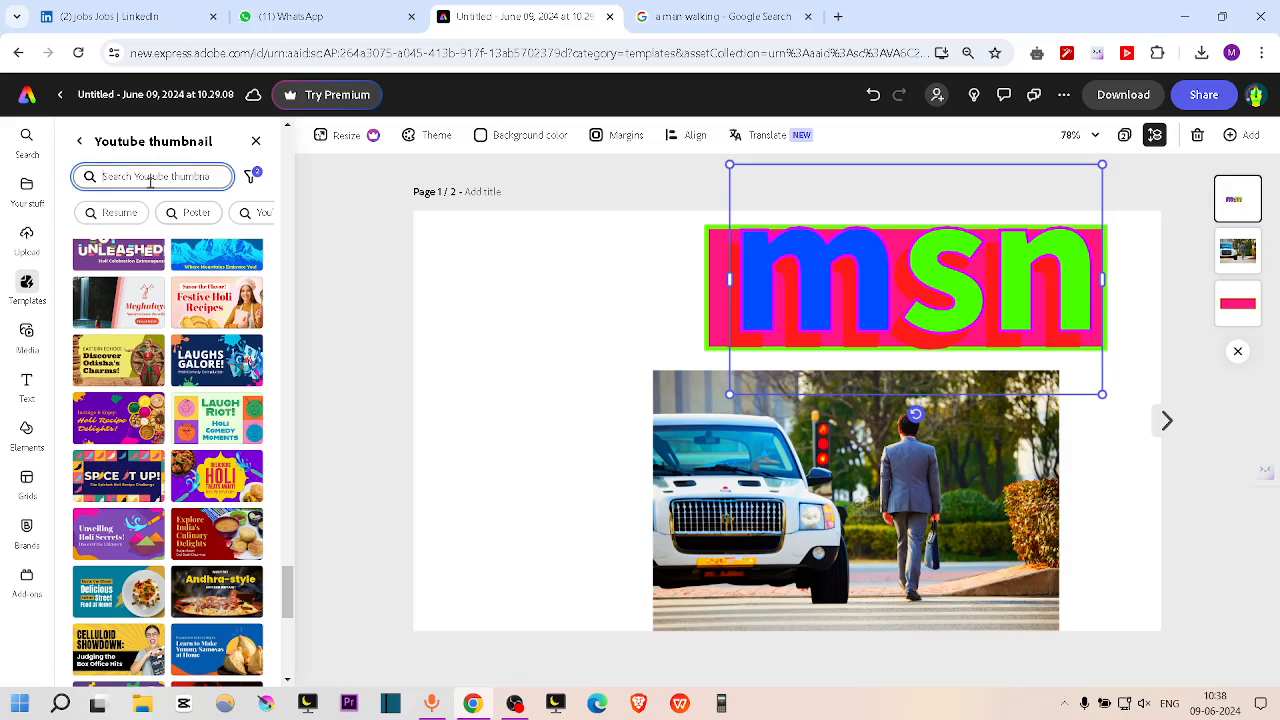
pyautogui.click(347, 300)
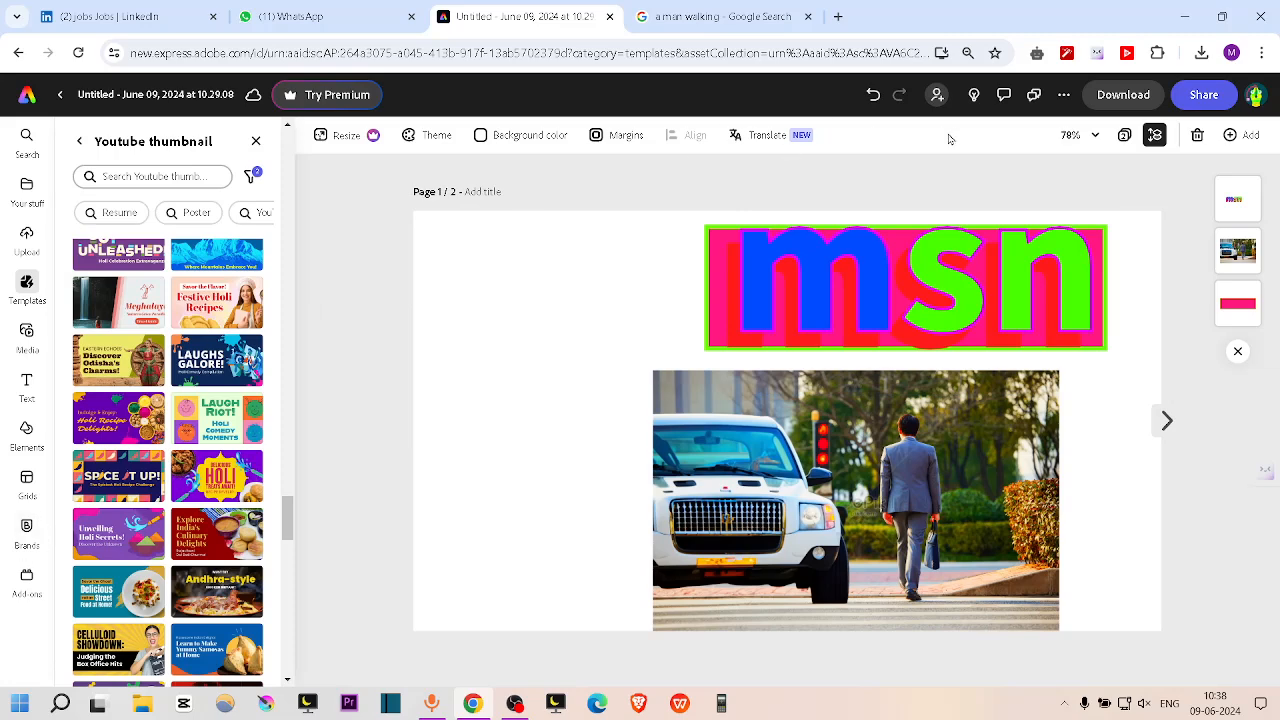
# Rename the project as gmc
pyautogui.click(186, 93)
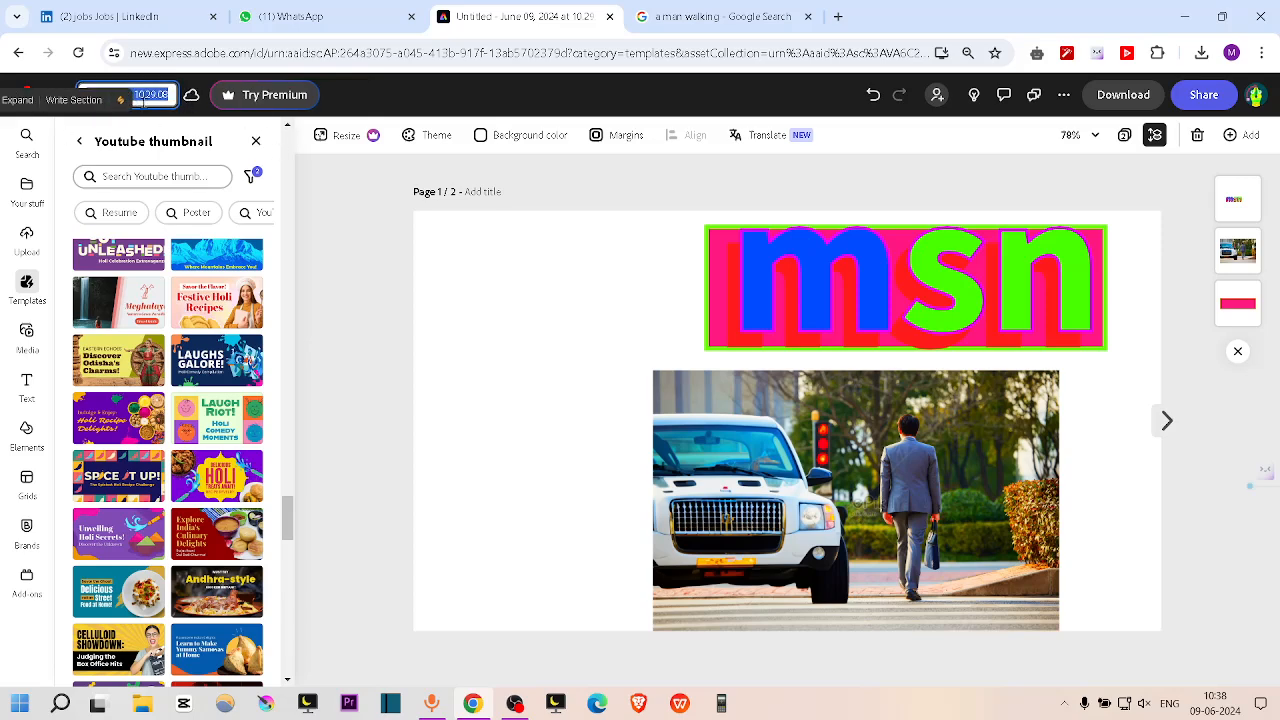
pyautogui.write('a')
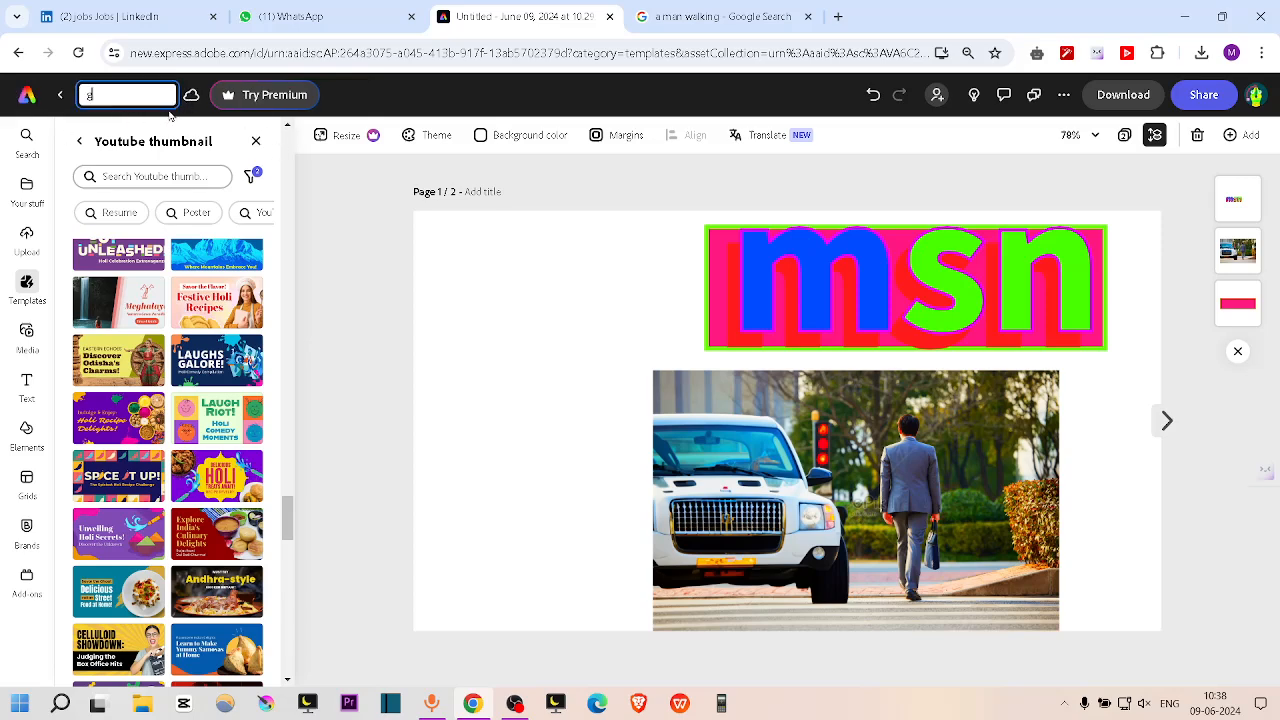
pyautogui.write('irl')
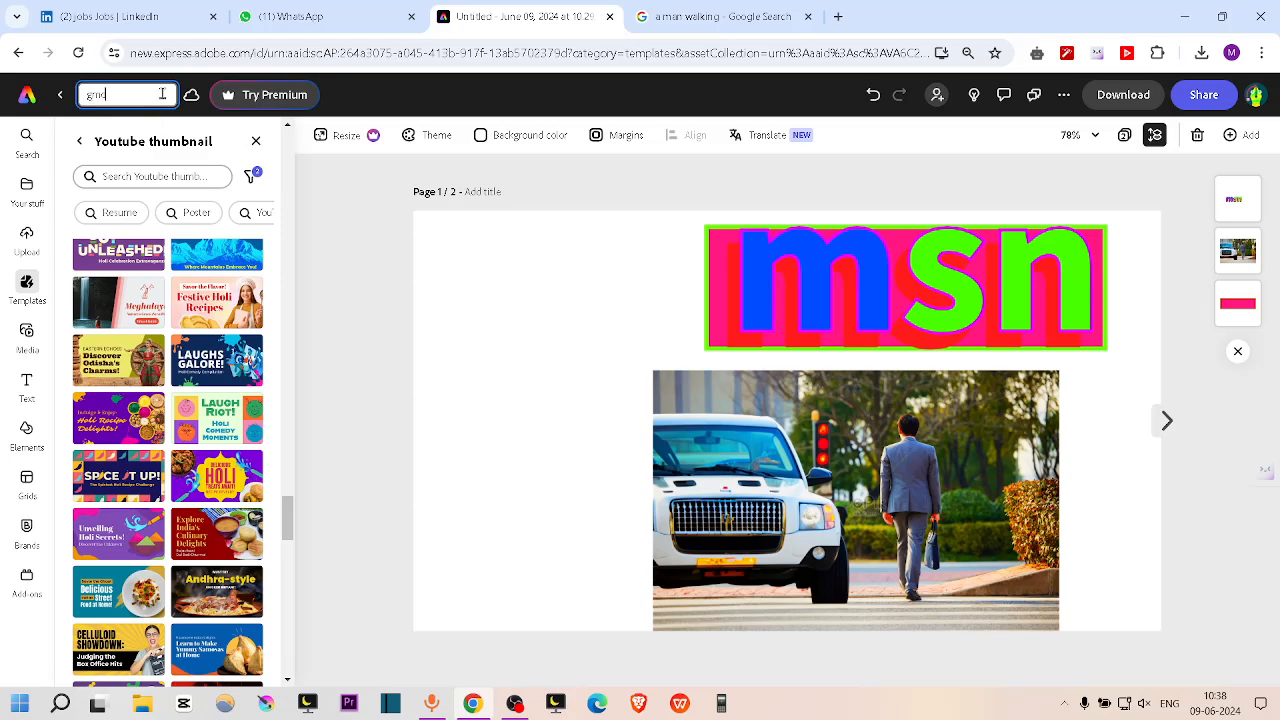
pyautogui.click(370, 254)
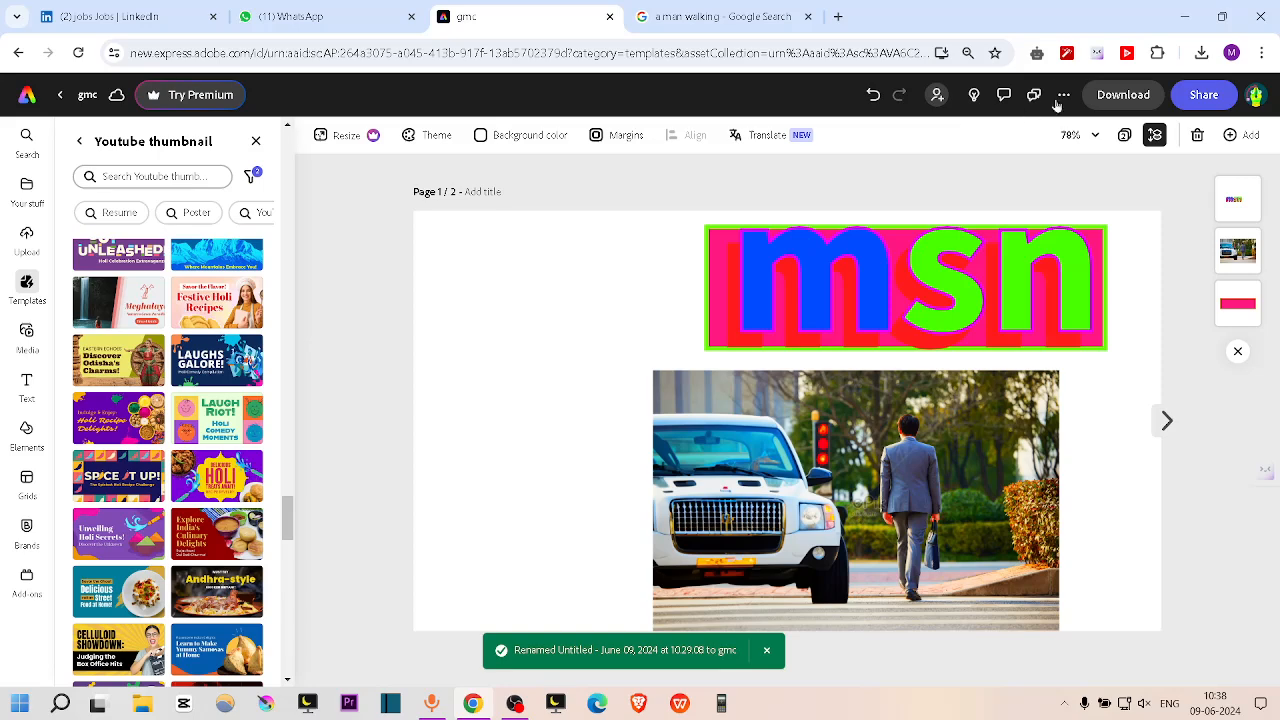
# Download only the selected page as a PNG file
pyautogui.click(1130, 96)
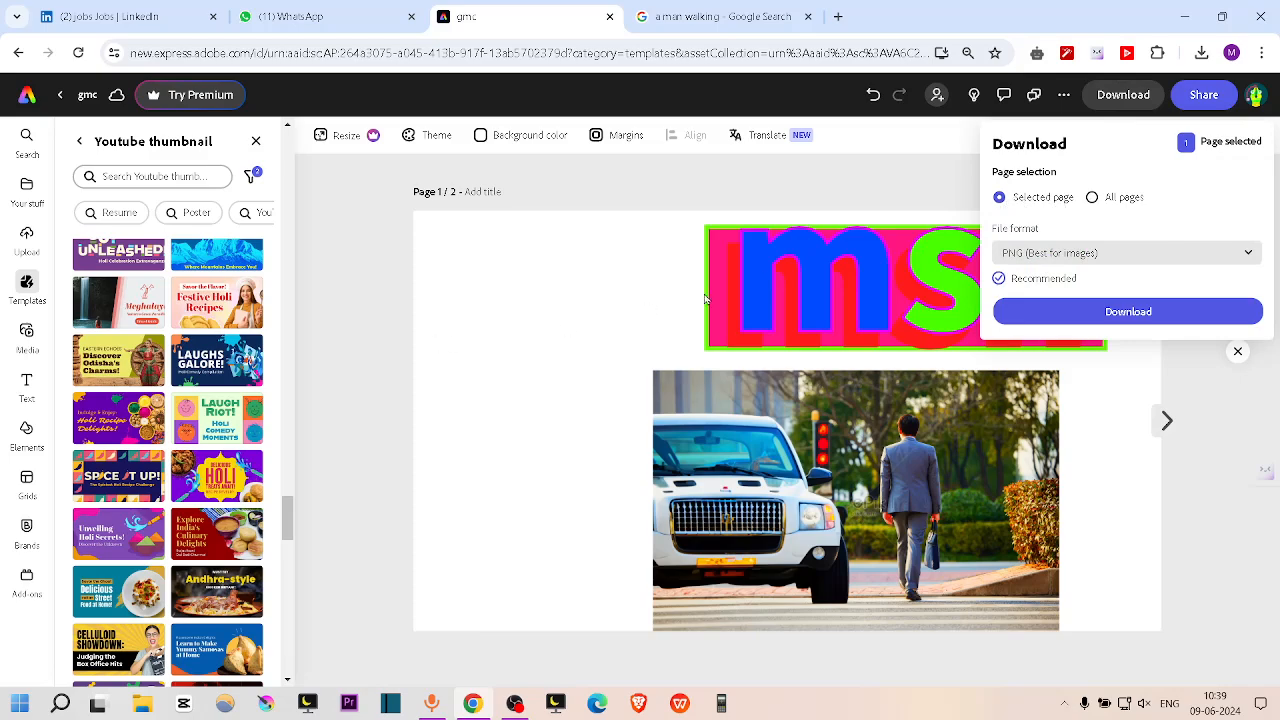
pyautogui.click(1096, 198)
pyautogui.click(1046, 198)
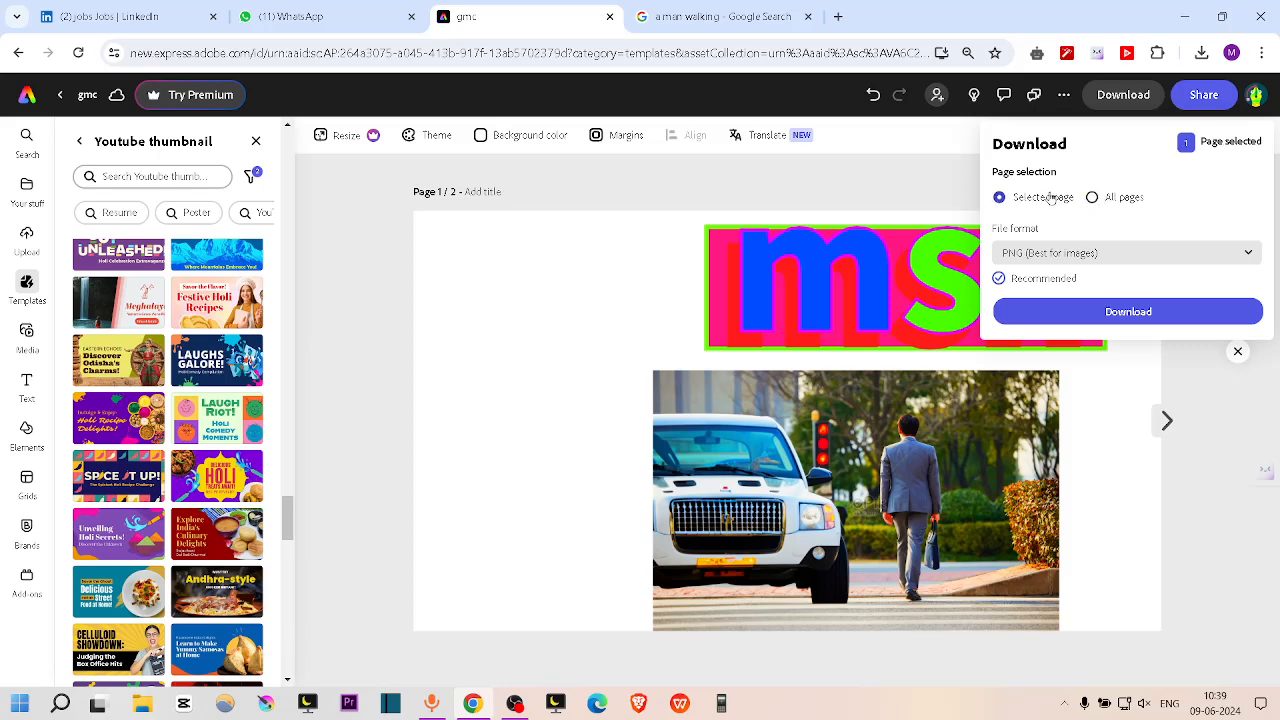
pyautogui.click(1048, 254)
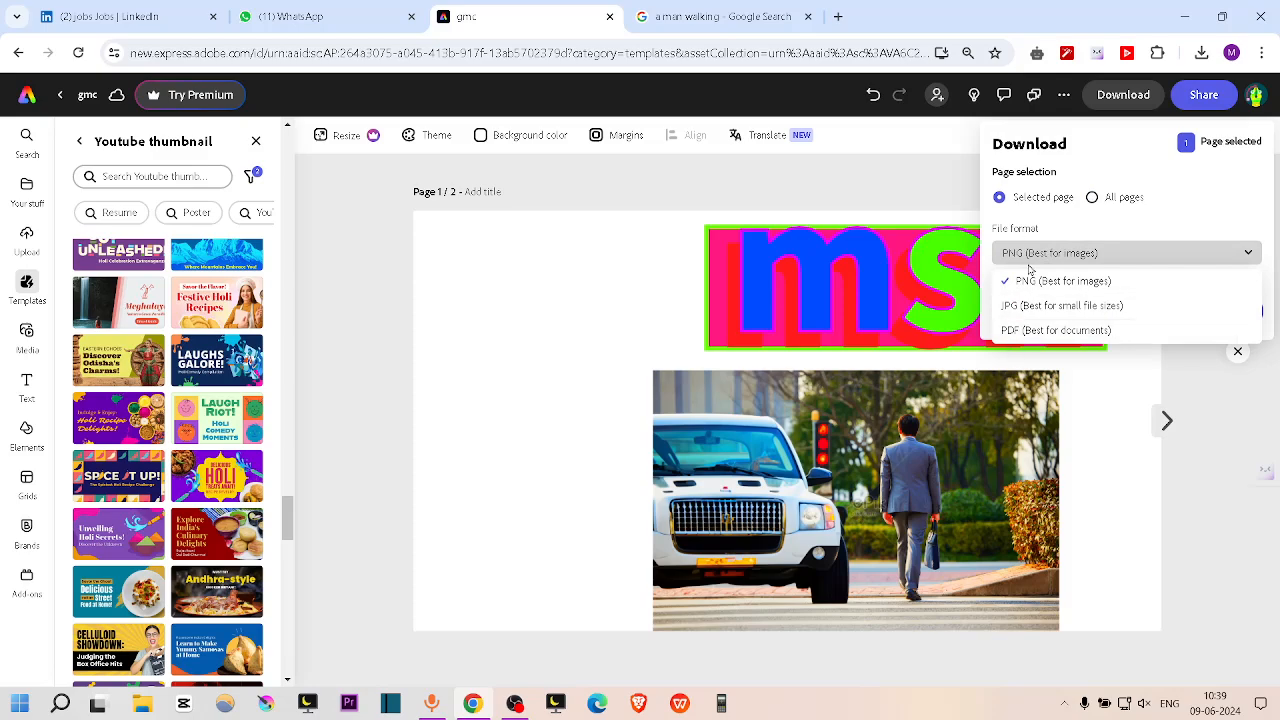
pyautogui.click(1030, 272)
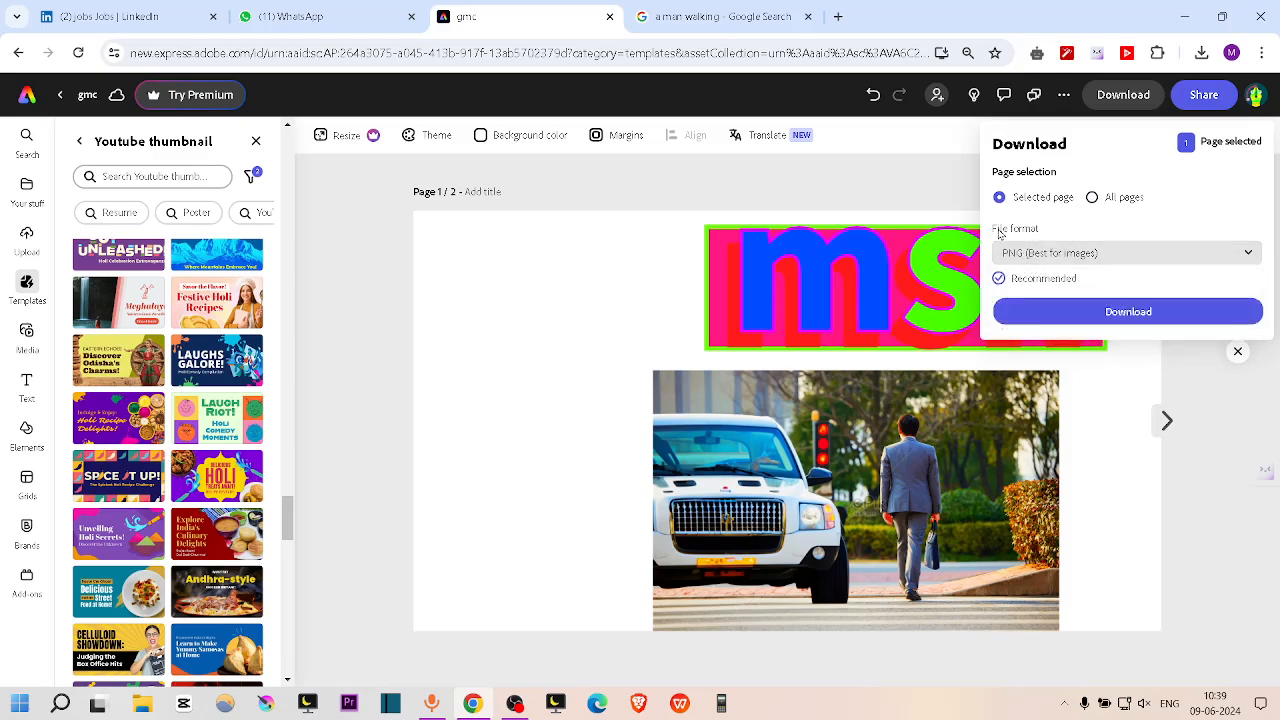
pyautogui.click(1063, 312)
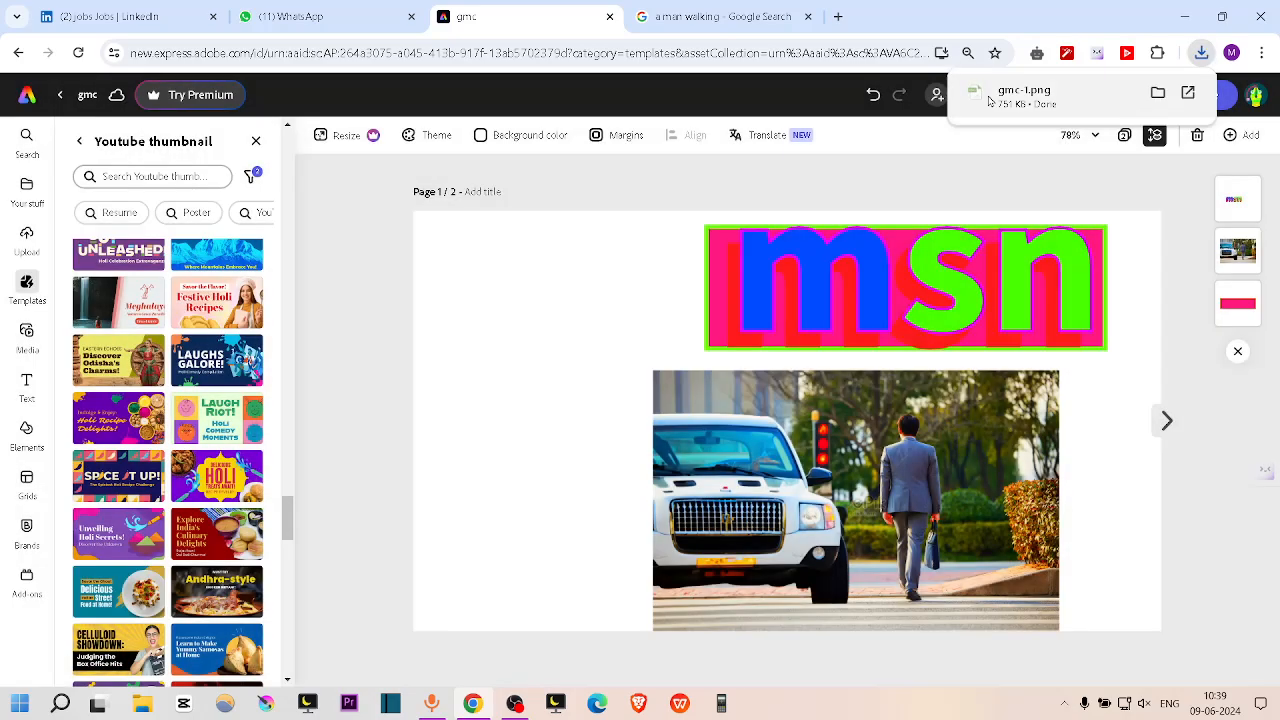
# Open the downloaded gmc-1.png in the image viewer to check the exported thumbnail, and close the viewer
pyautogui.click(990, 98)
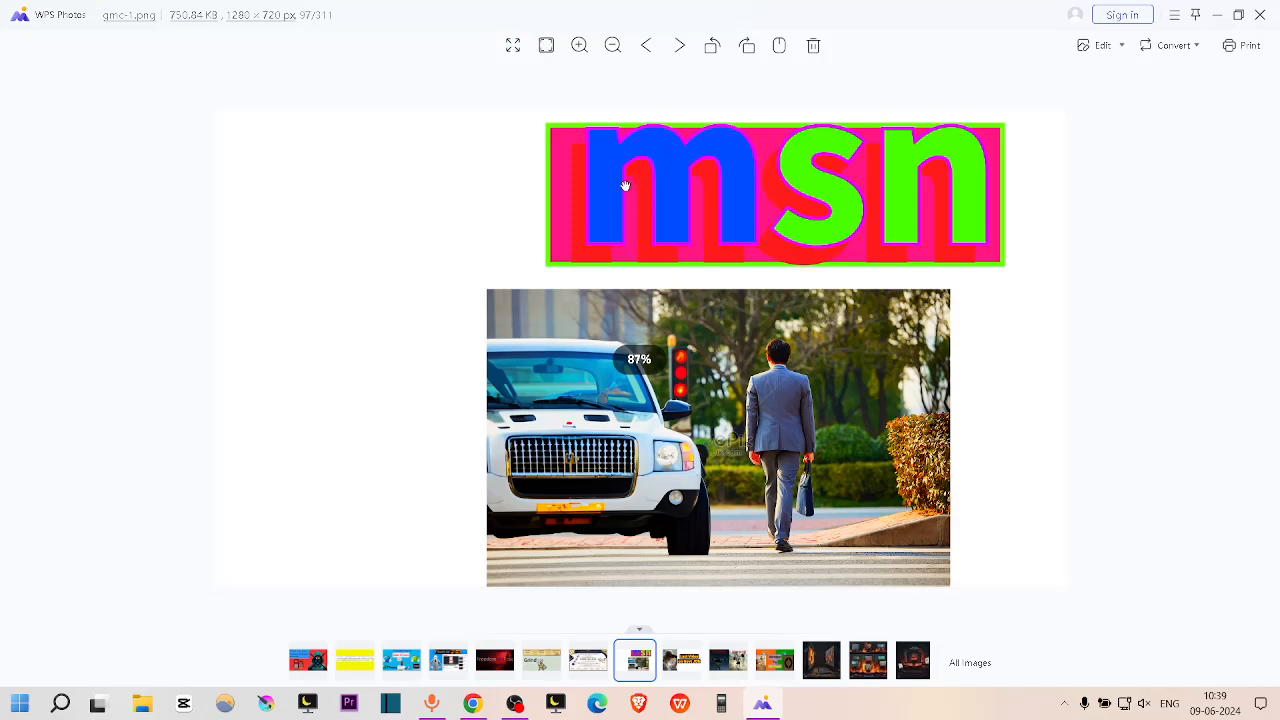
pyautogui.scroll(-2, 623, 180)
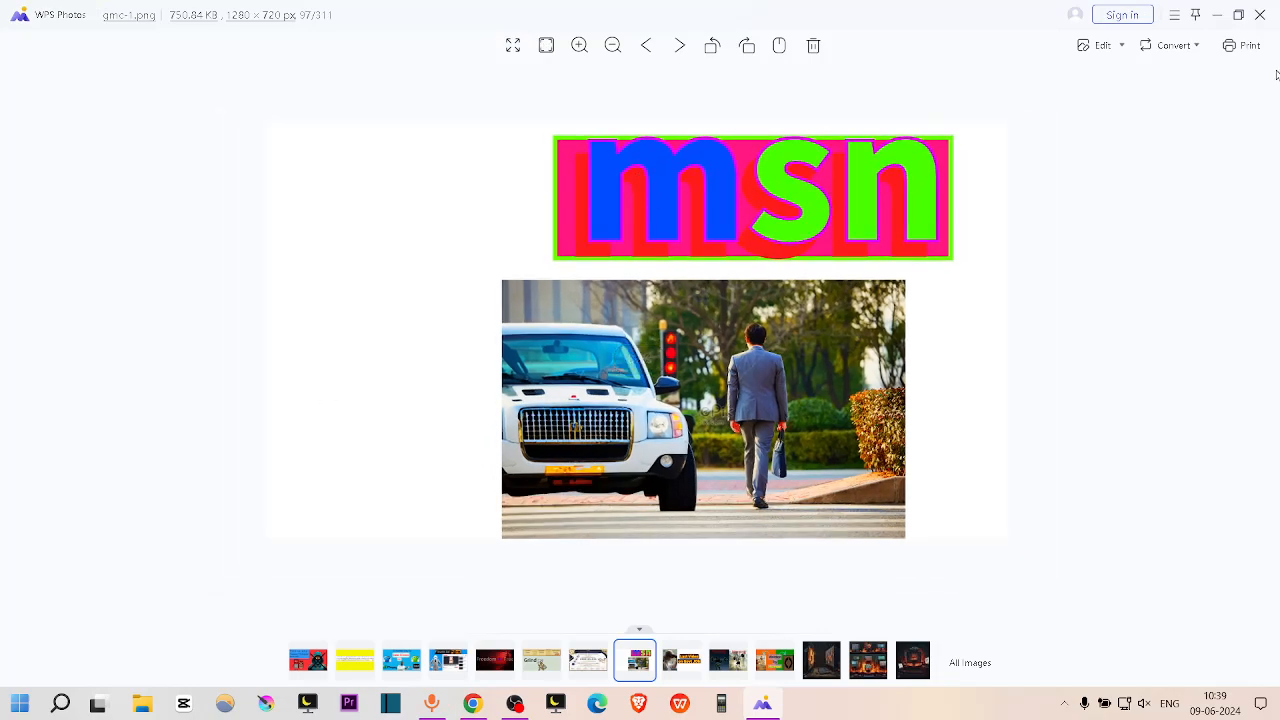
pyautogui.click(1260, 15)
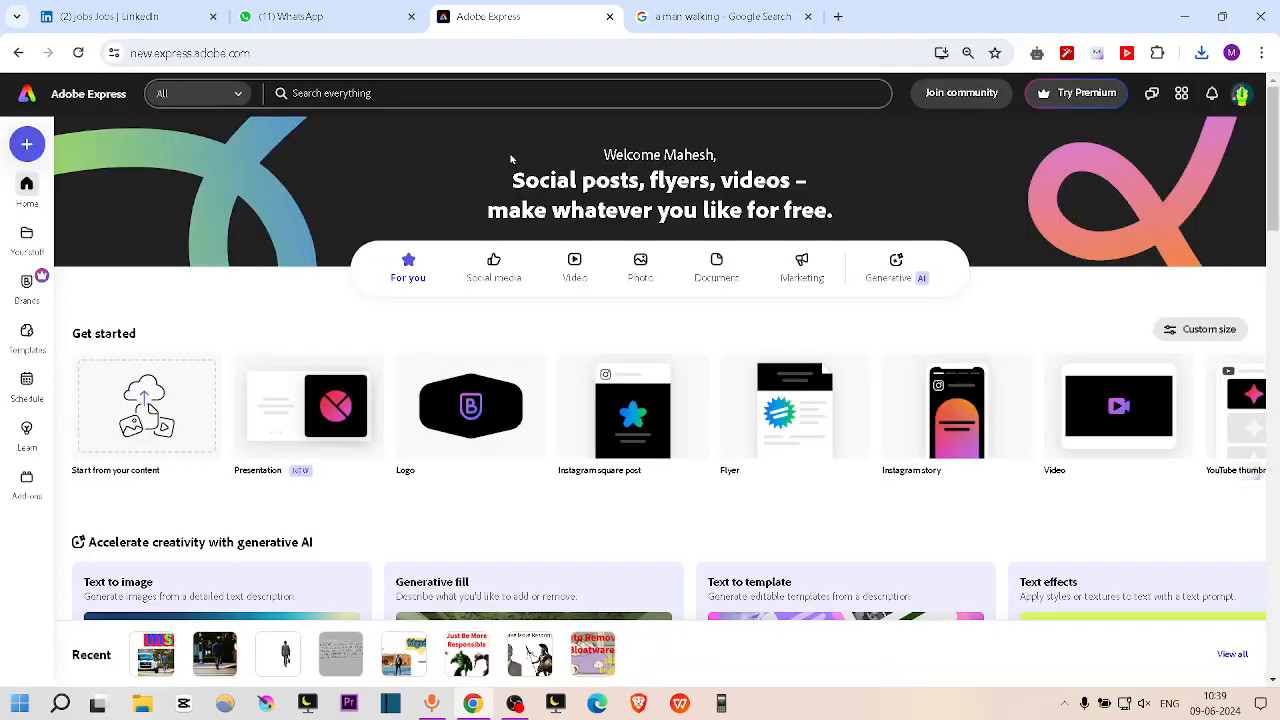
# View the saved files in Your stuff and look at the form for creating a new folder without creating one
pyautogui.click(27, 233)
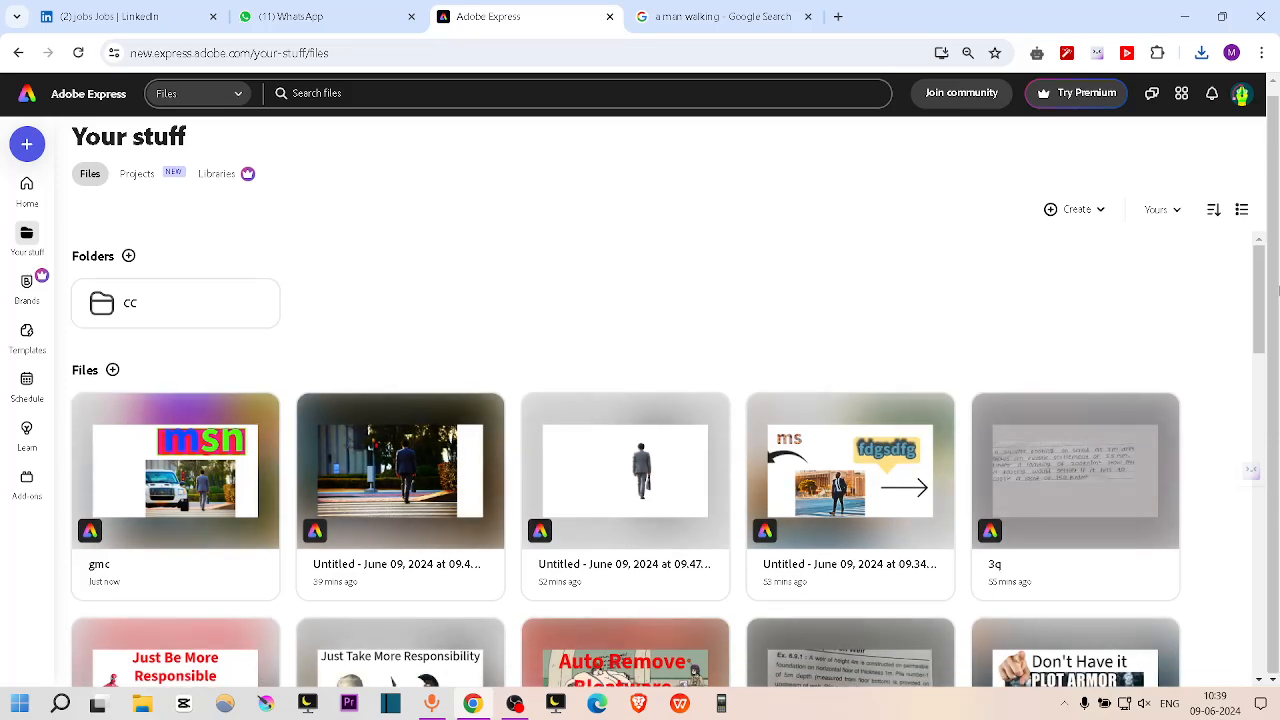
pyautogui.moveTo(1257, 287); pyautogui.dragTo(1252, 244)
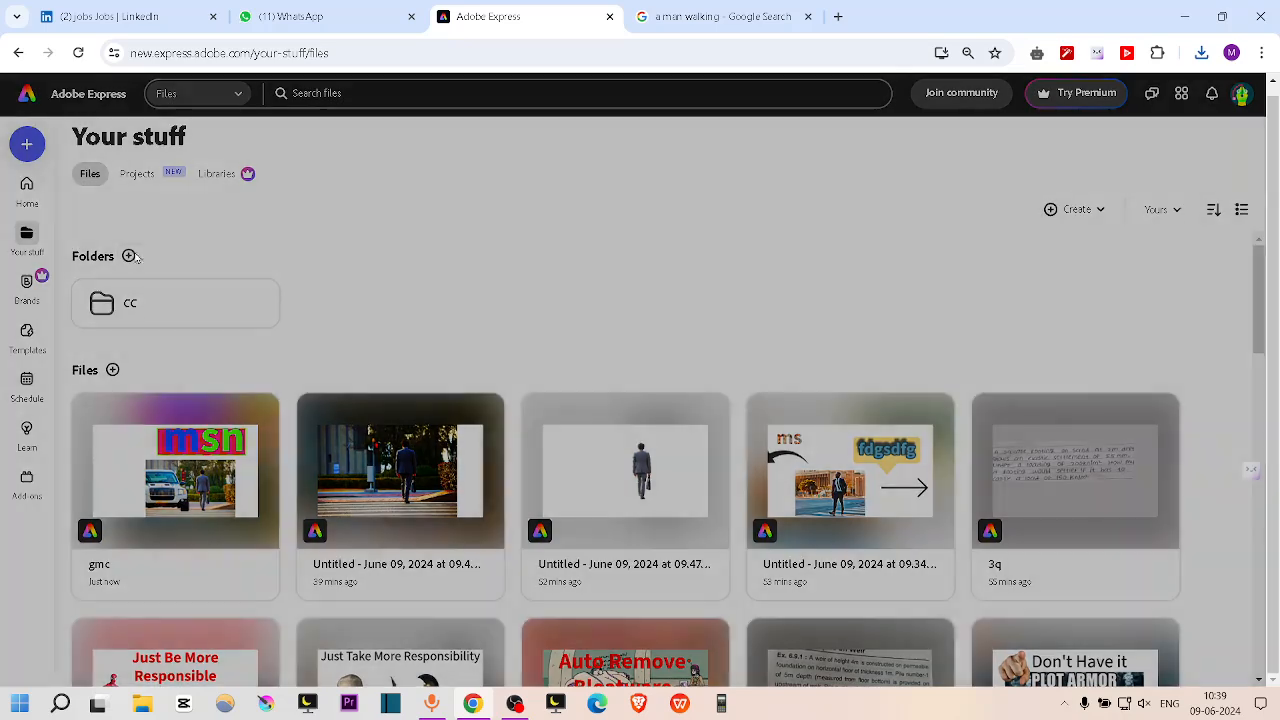
pyautogui.click(128, 256)
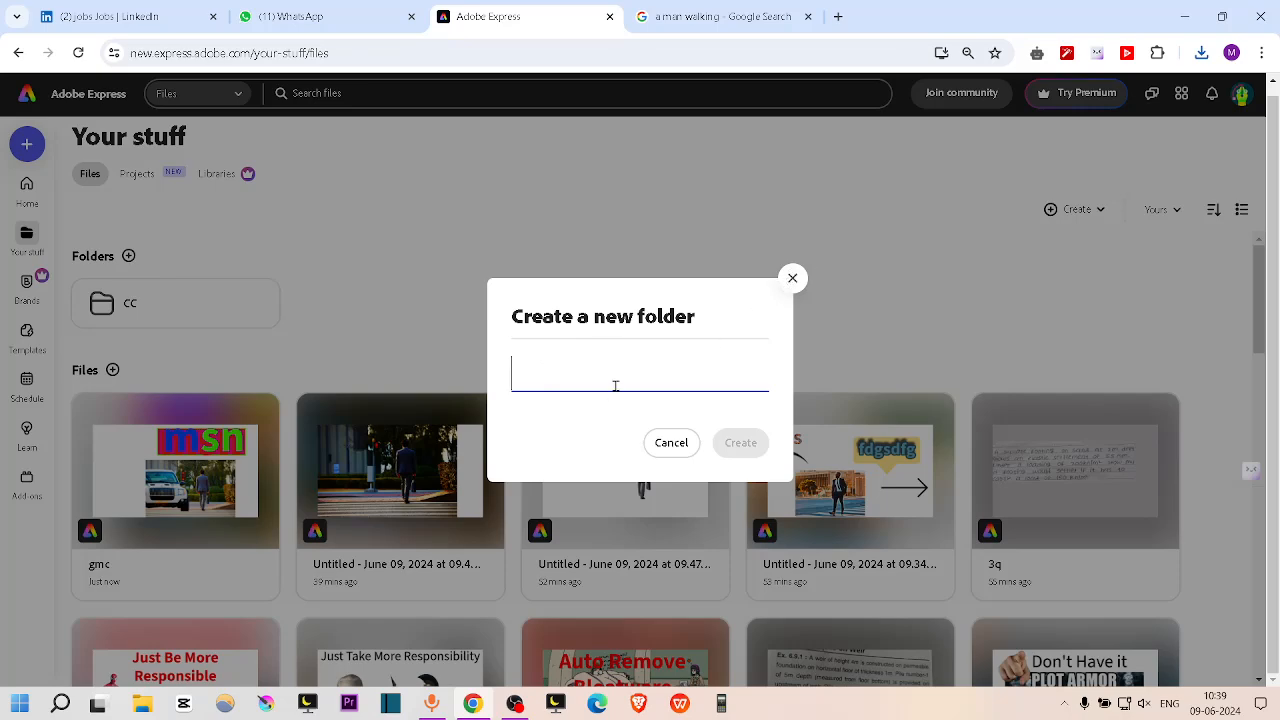
pyautogui.click(792, 278)
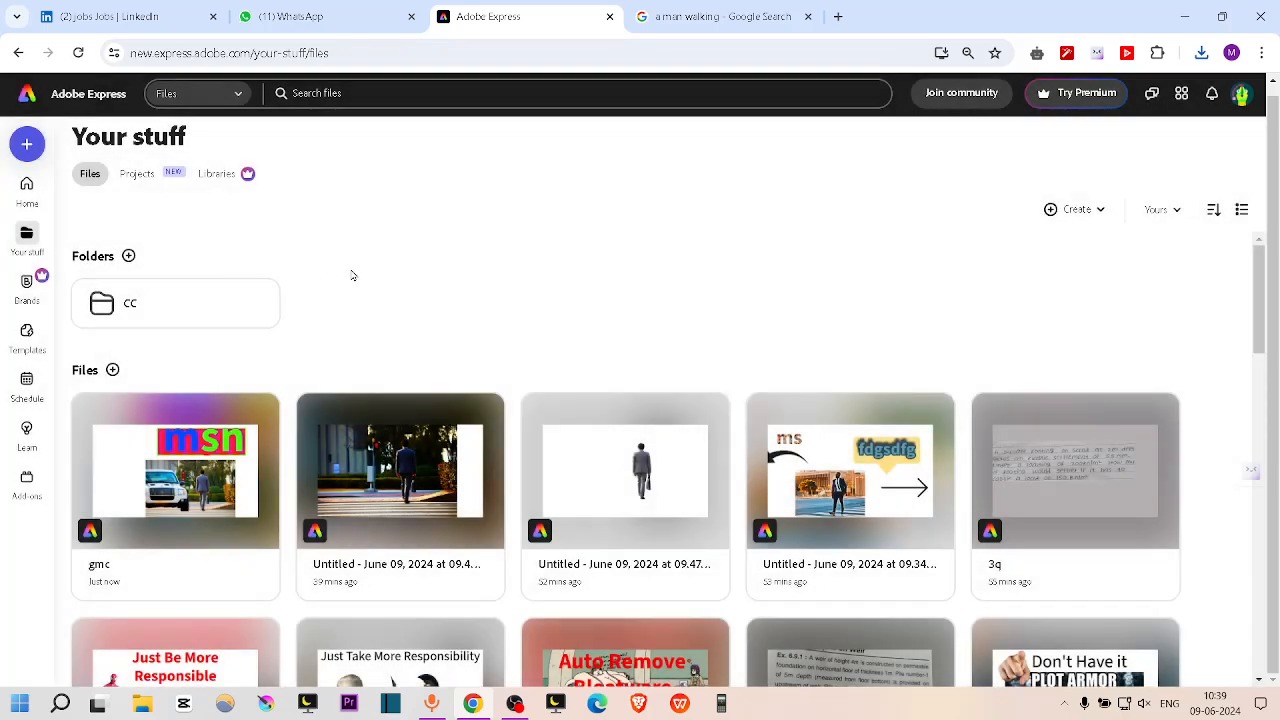
# Search the saved files for "gmc"
pyautogui.click(440, 97)
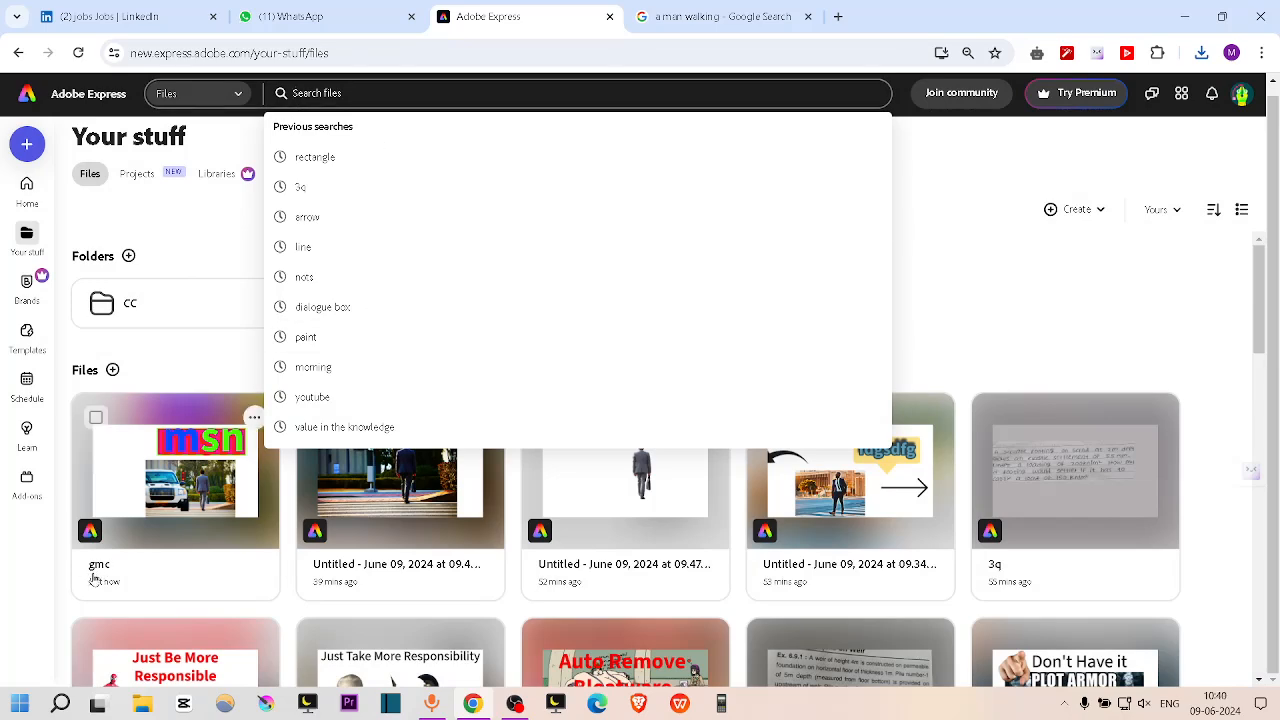
pyautogui.write('gmc')
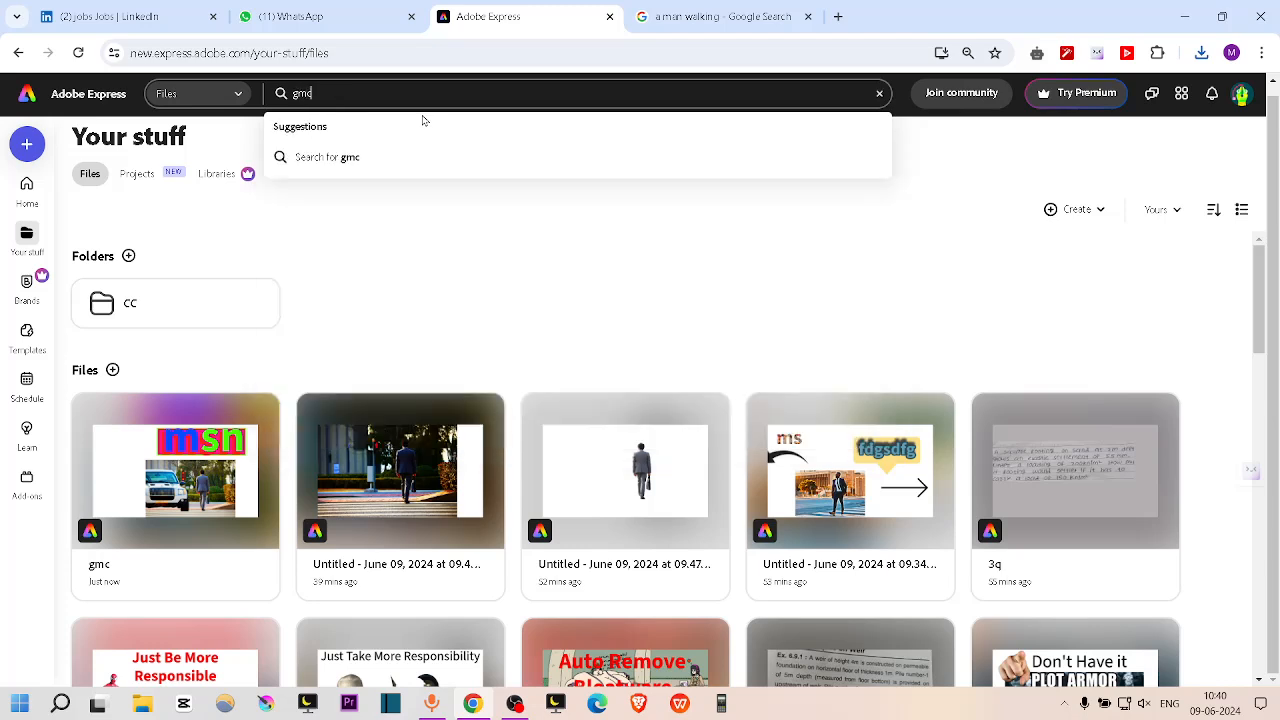
pyautogui.press('Return')
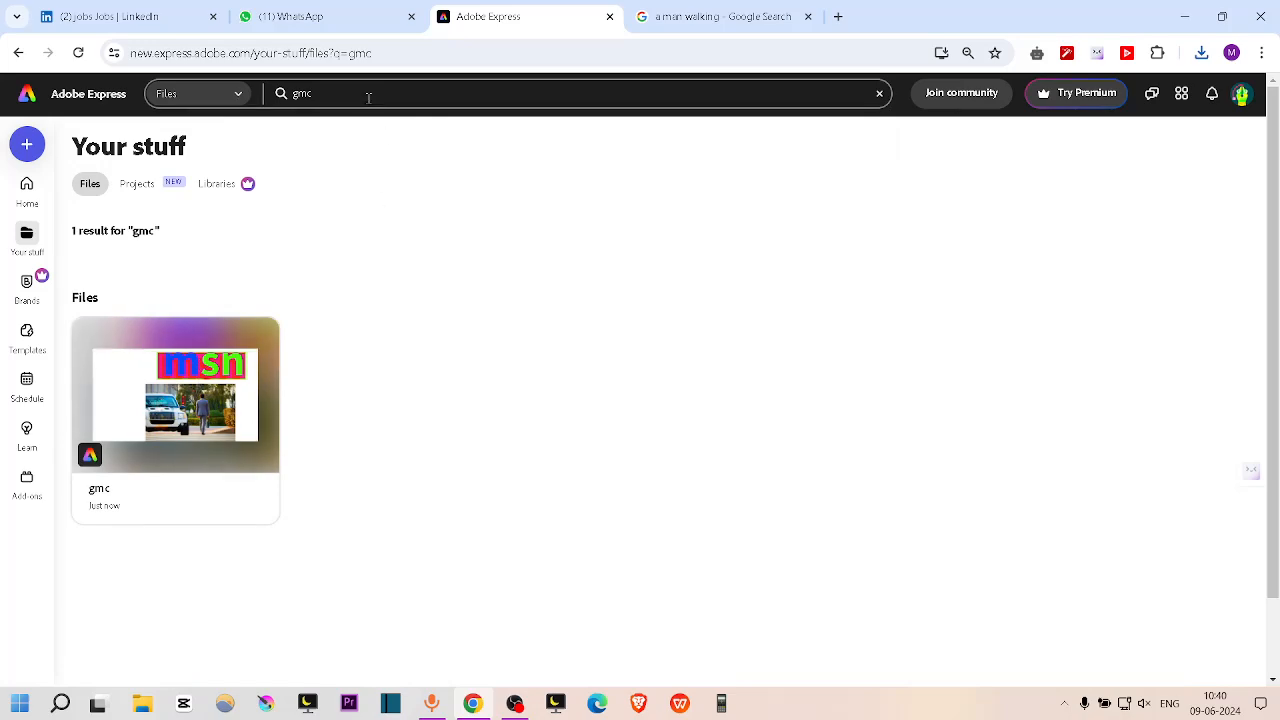
# Search the saved files for "q3" and open the 3q project for editing
pyautogui.click(335, 92)
pyautogui.write('c')
pyautogui.write('3')
pyautogui.press('Return')
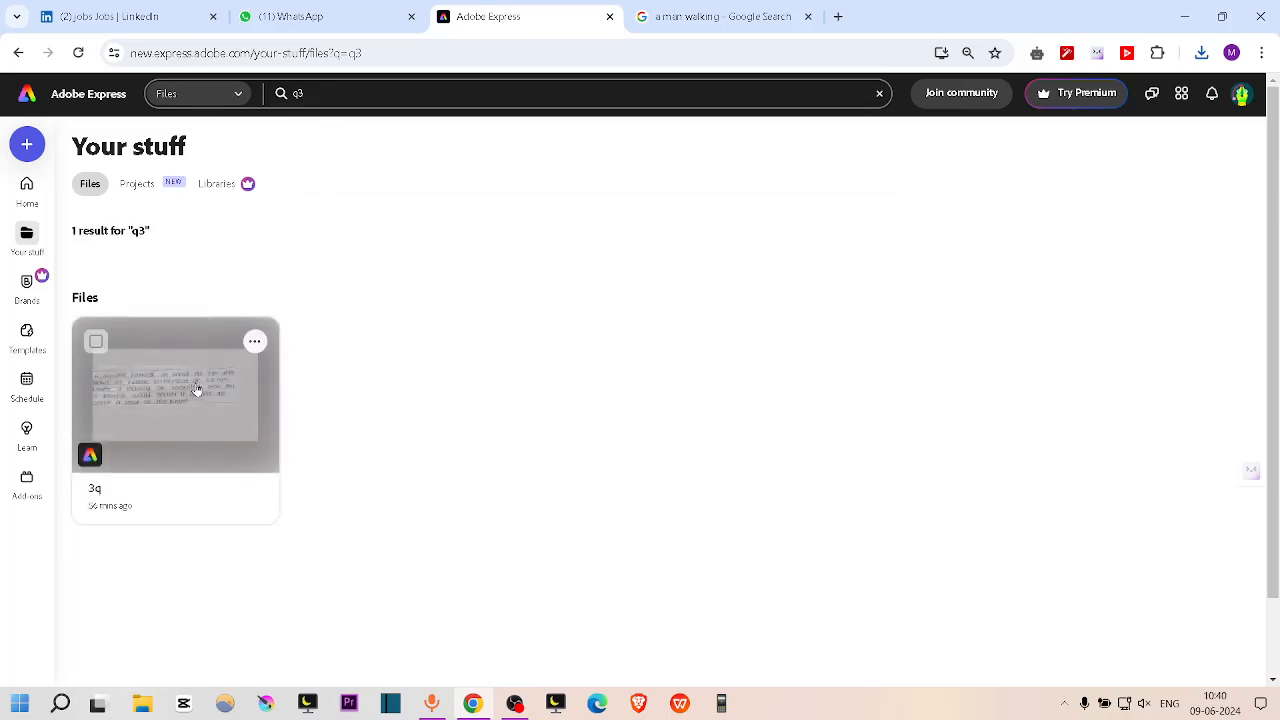
pyautogui.click(196, 390)
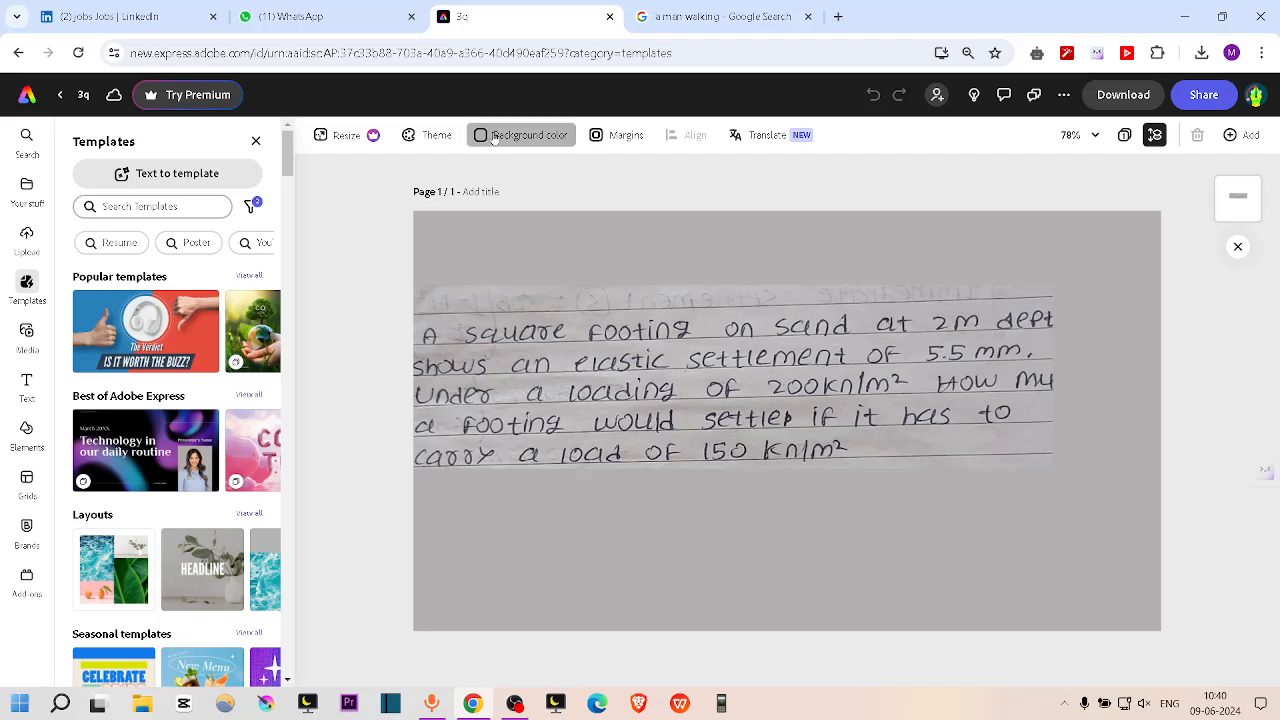
# Set the page background to a custom pinkish red, #FF295E
pyautogui.click(530, 134)
pyautogui.click(619, 267)
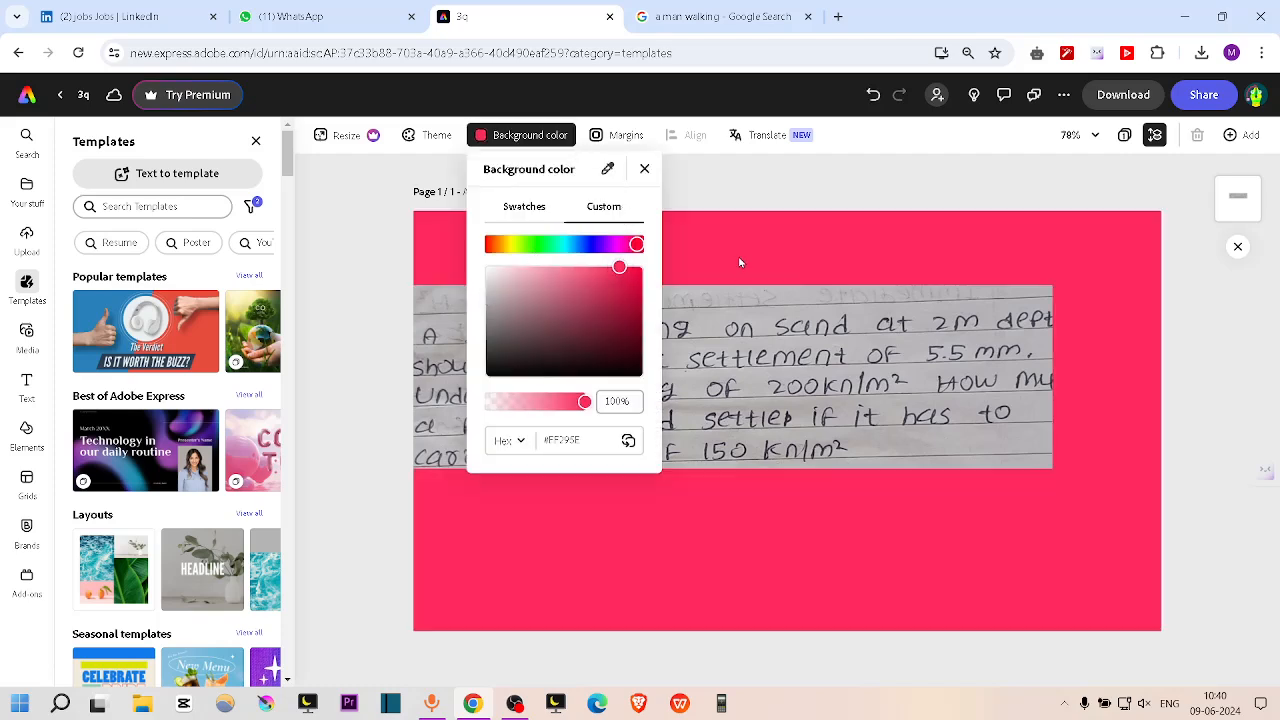
pyautogui.click(740, 262)
# Match the page background to the grey paper of the handwritten note by sampling its color with the eyedropper
pyautogui.click(474, 145)
pyautogui.click(609, 168)
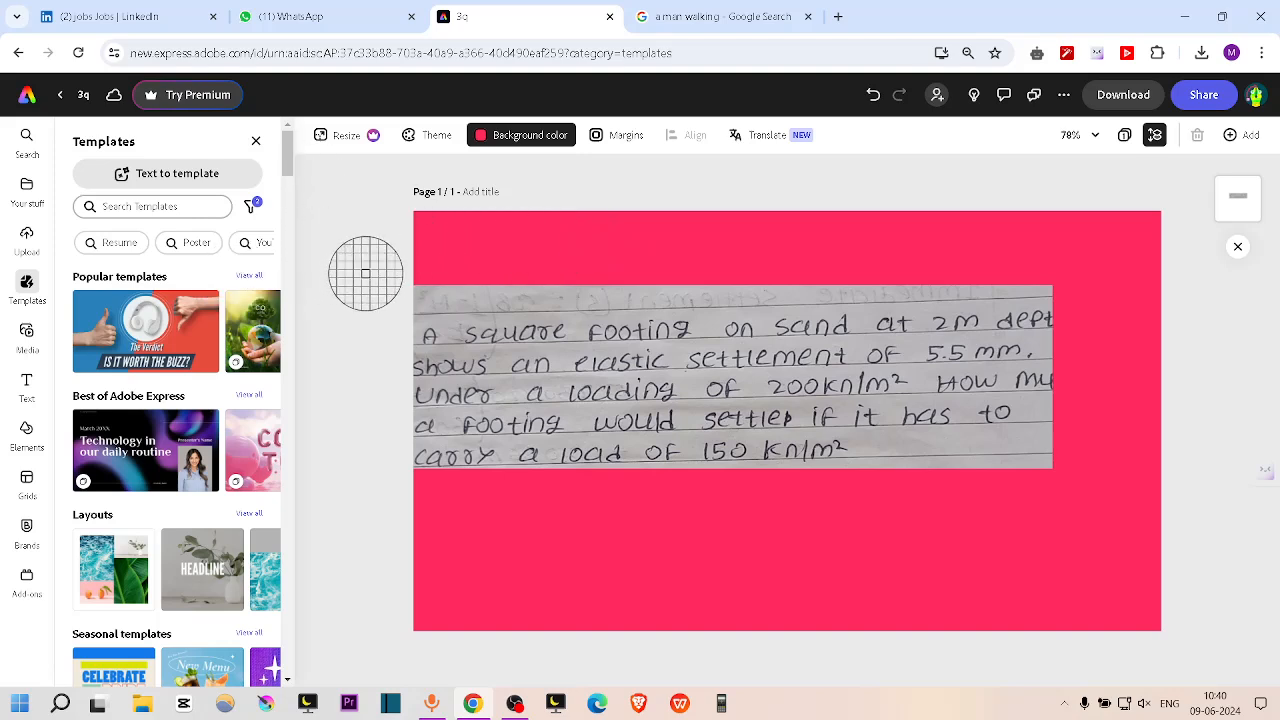
pyautogui.click(465, 297)
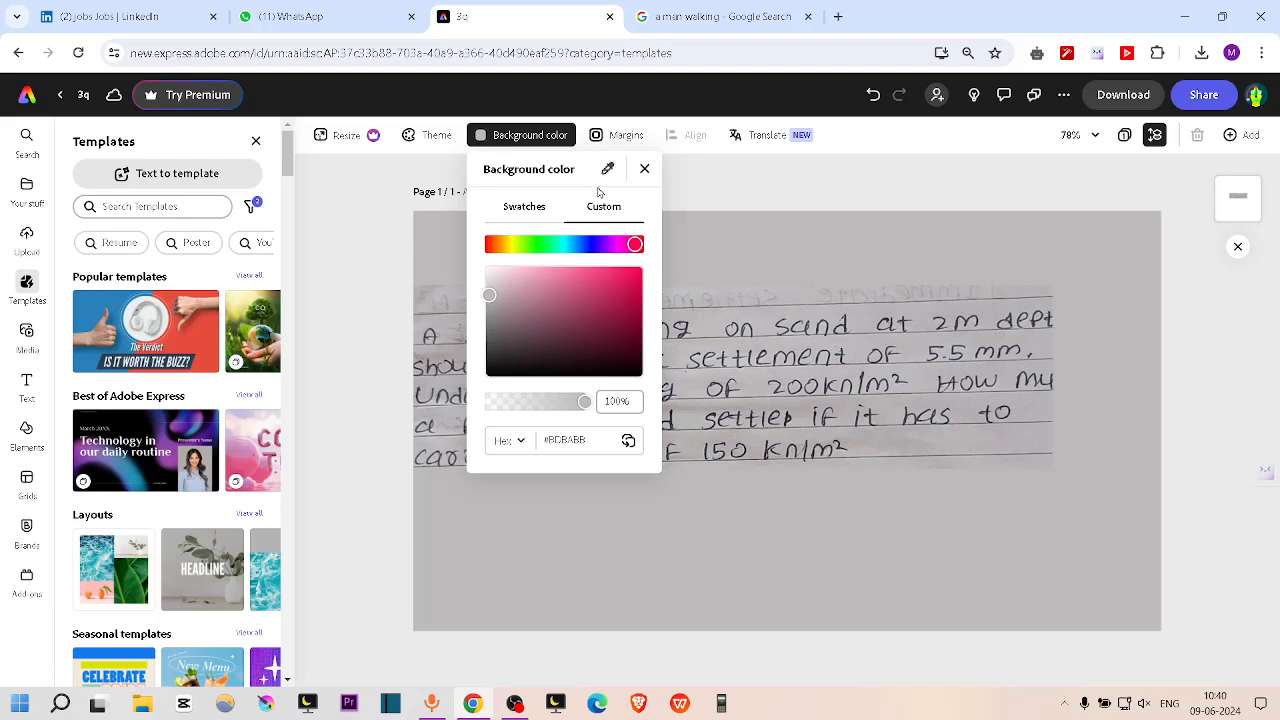
pyautogui.press('Escape')
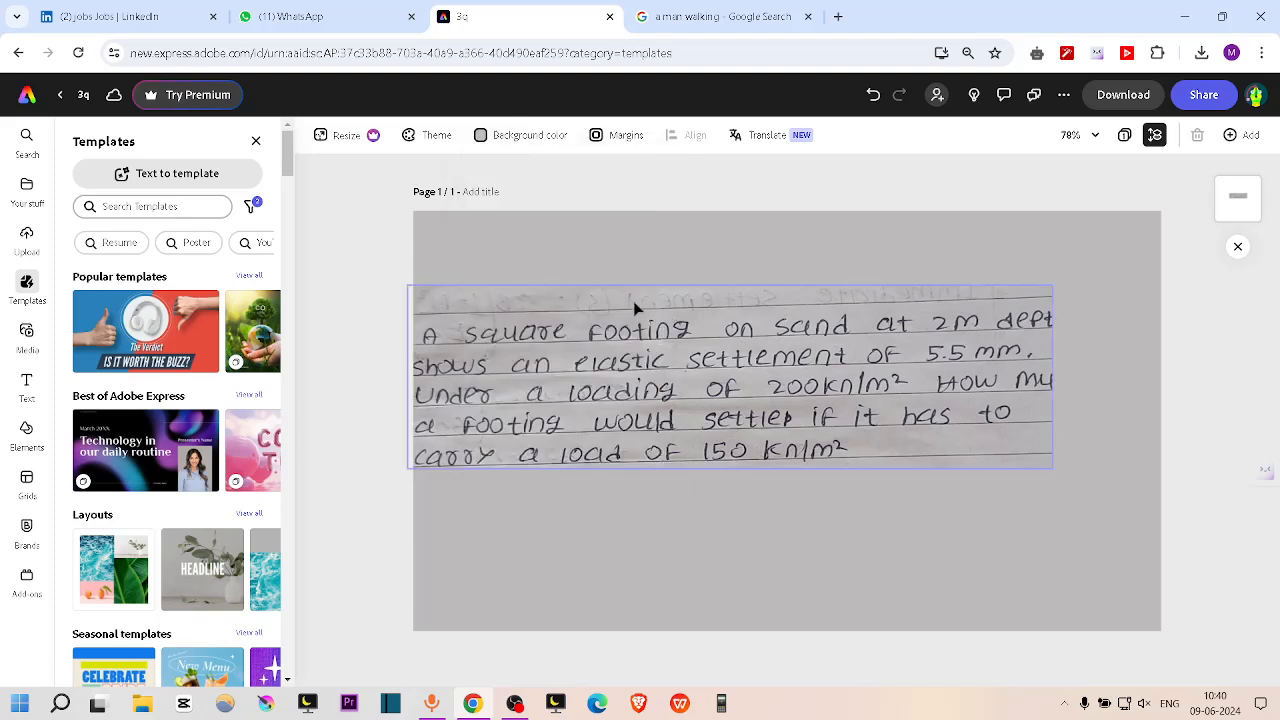
# Move the handwritten note image slightly down and to the right on the page
pyautogui.moveTo(760, 325)
pyautogui.mouseDown()
pyautogui.moveTo(828, 350)
pyautogui.moveTo(756, 350)
pyautogui.mouseUp()
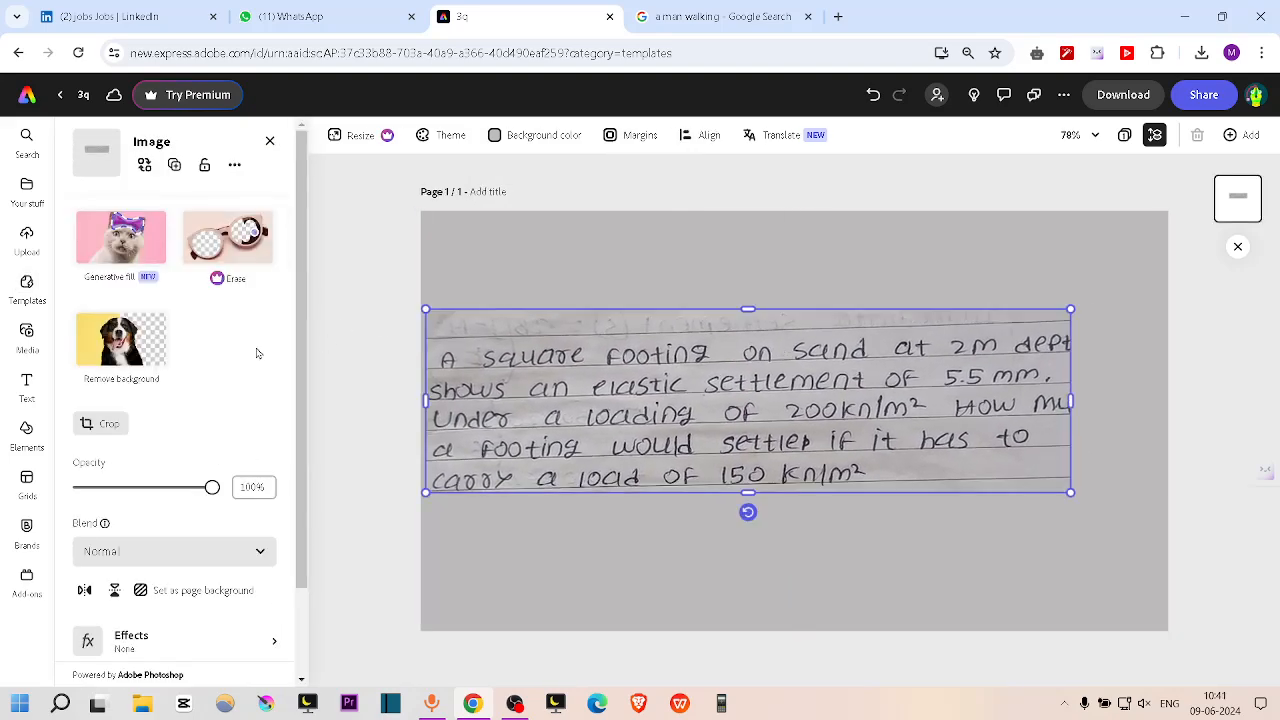
pyautogui.scroll(-1, 227, 355)
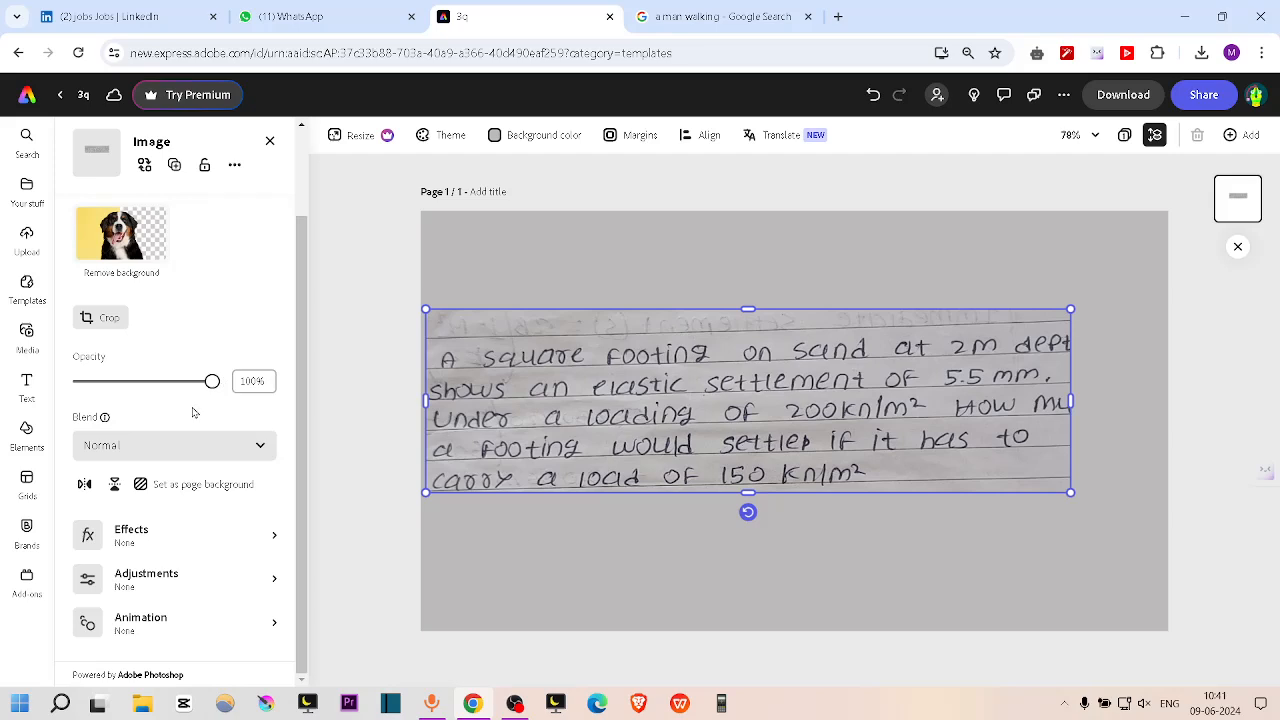
pyautogui.scroll(1, 157, 446)
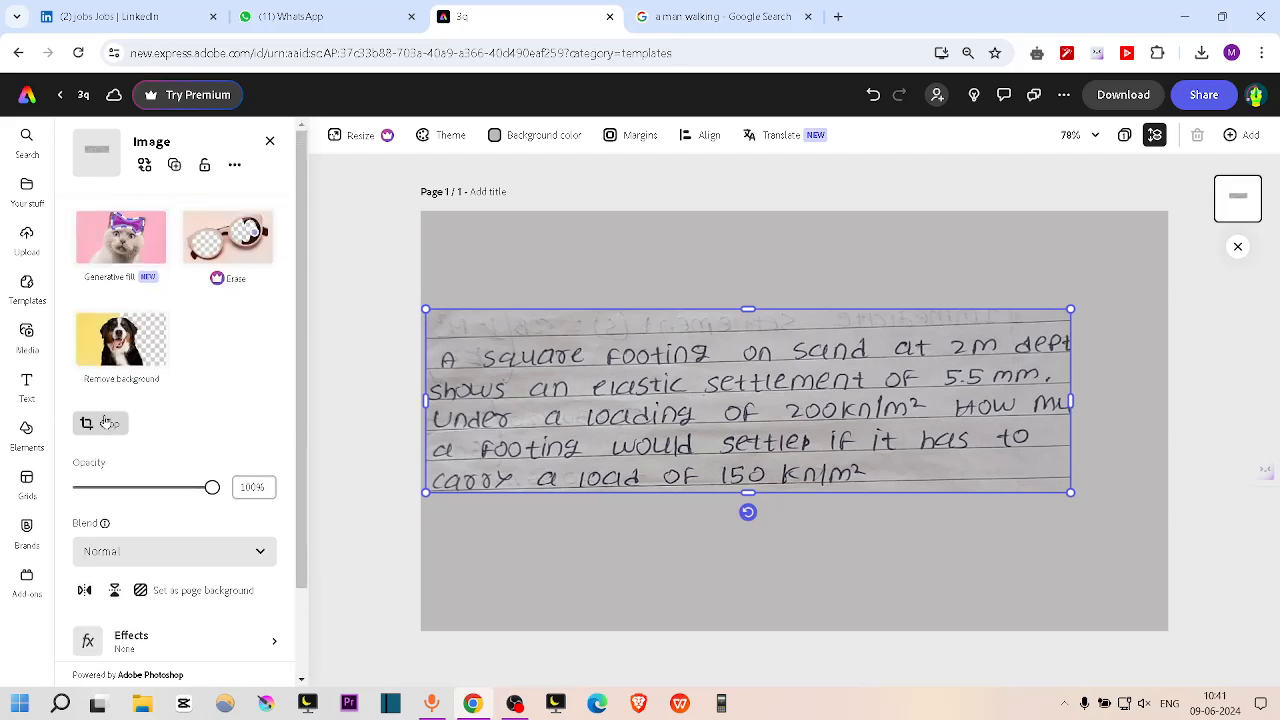
pyautogui.click(26, 432)
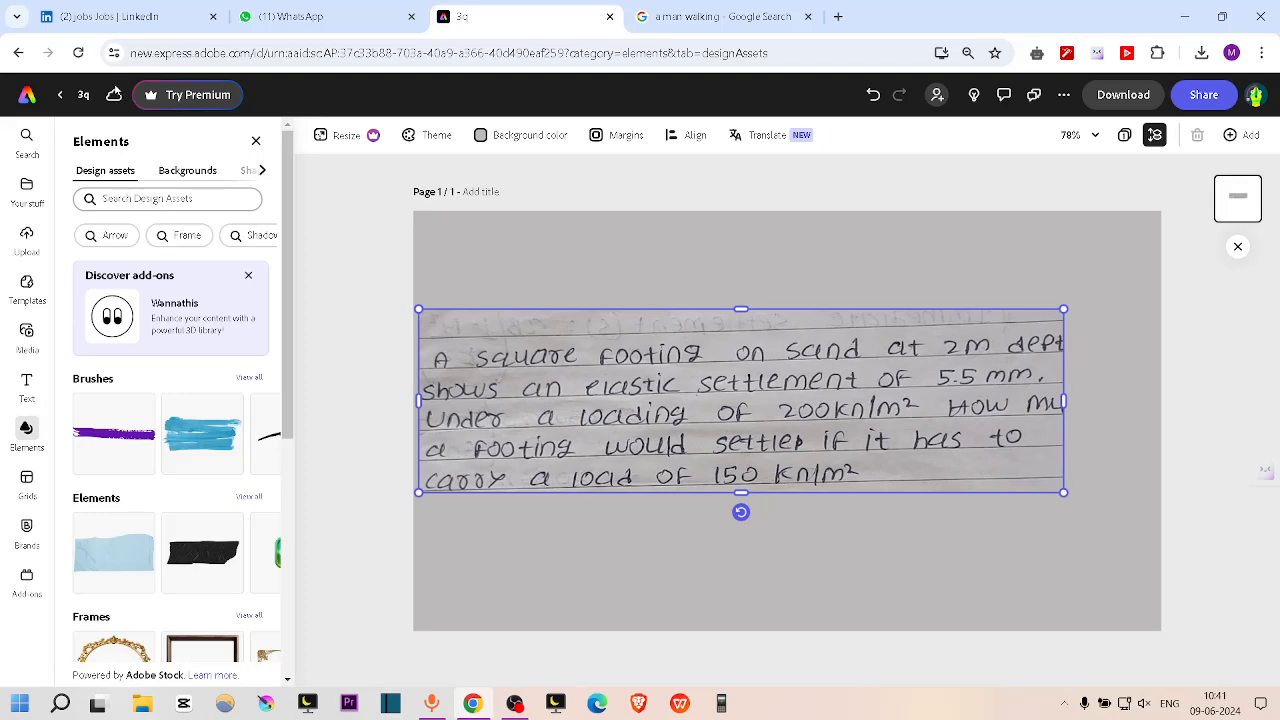
pyautogui.click(25, 386)
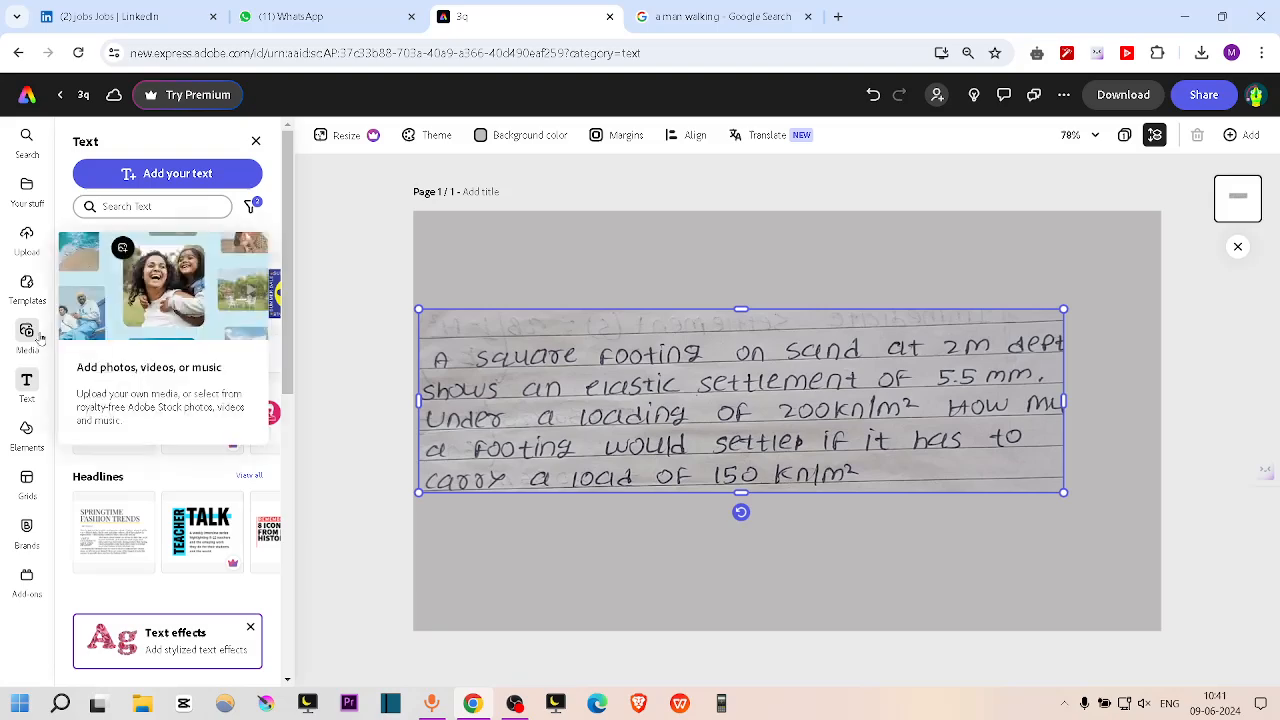
# Browse the media library and the template collections, and clear the selection of the handwritten note image
pyautogui.click(38, 336)
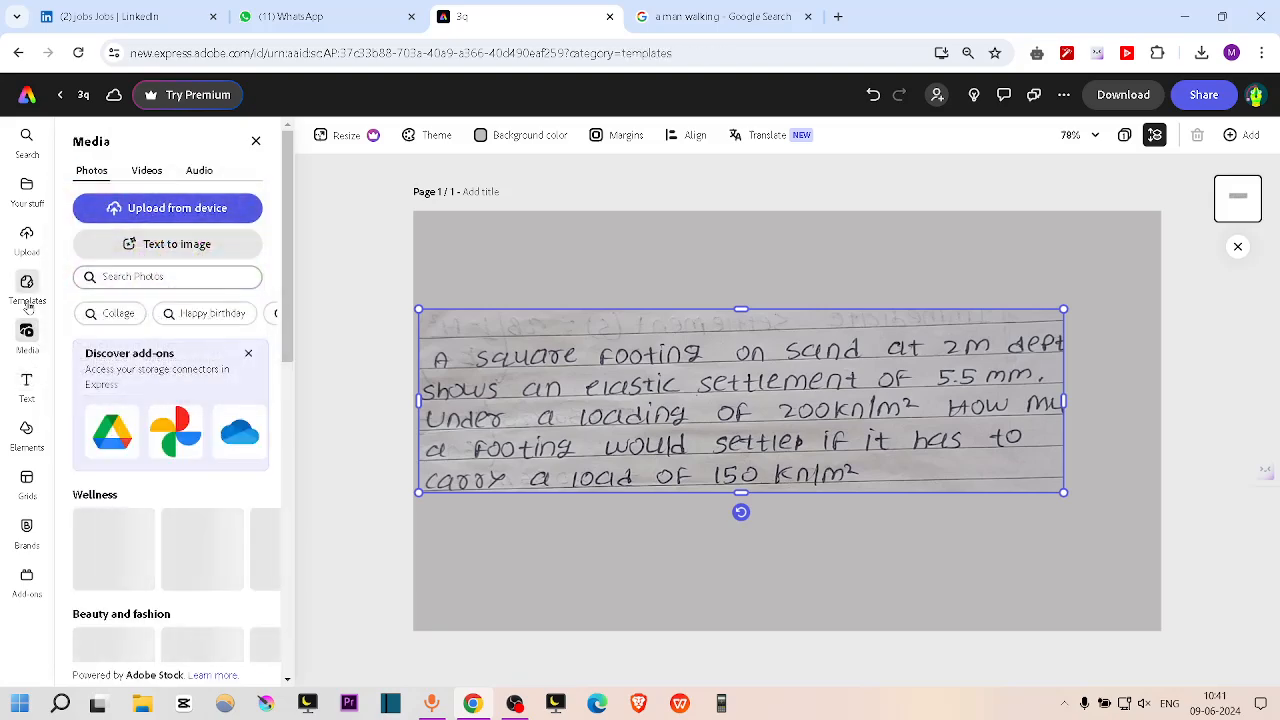
pyautogui.click(28, 305)
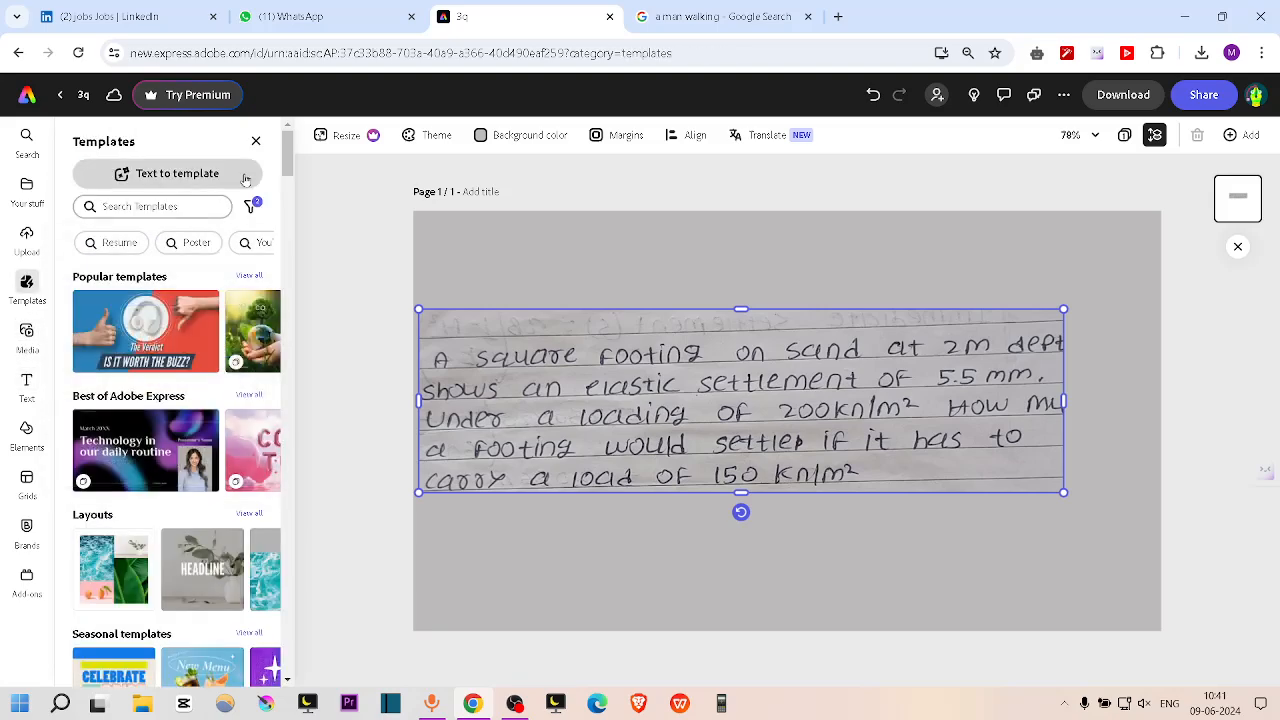
pyautogui.scroll(-4, 202, 348)
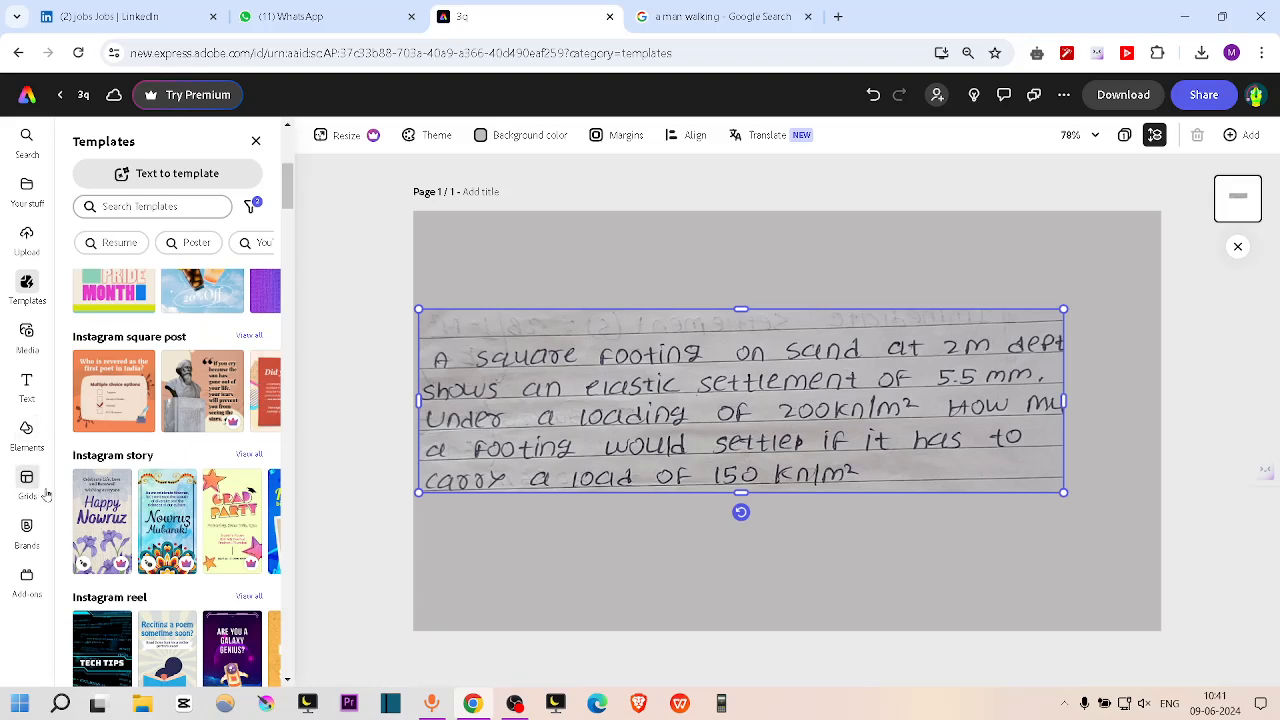
pyautogui.click(1139, 177)
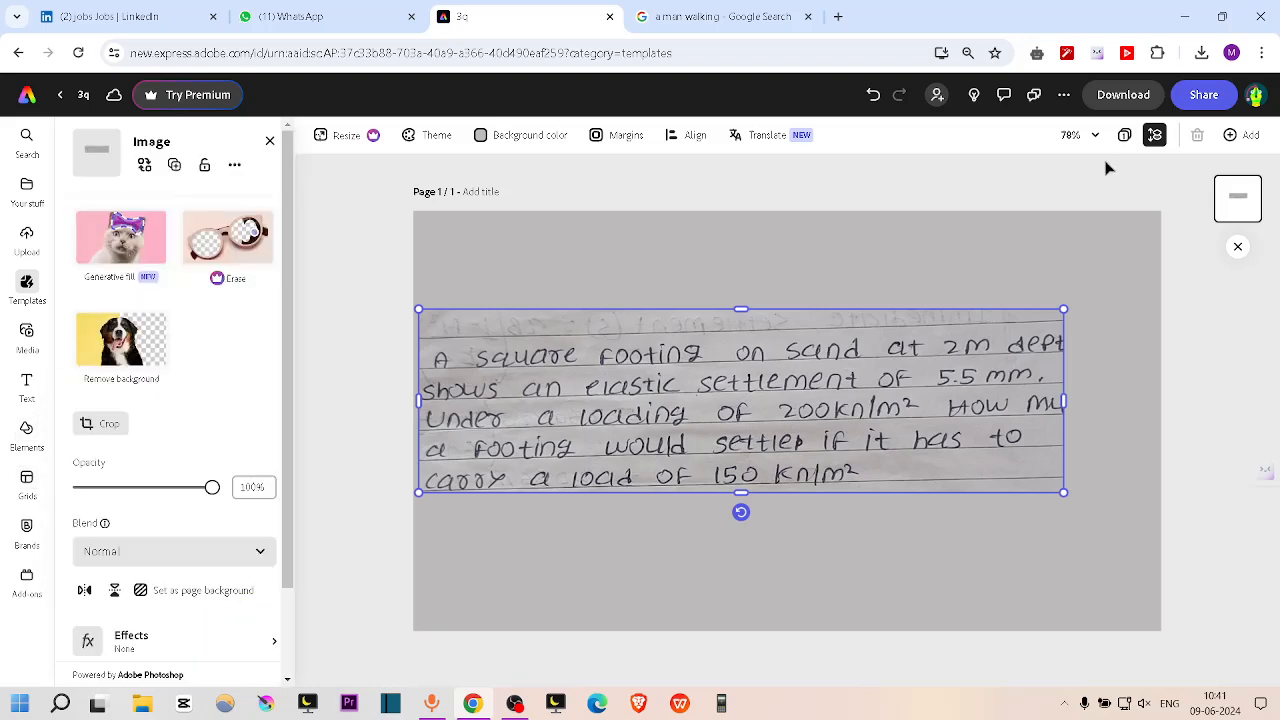
pyautogui.click(1087, 206)
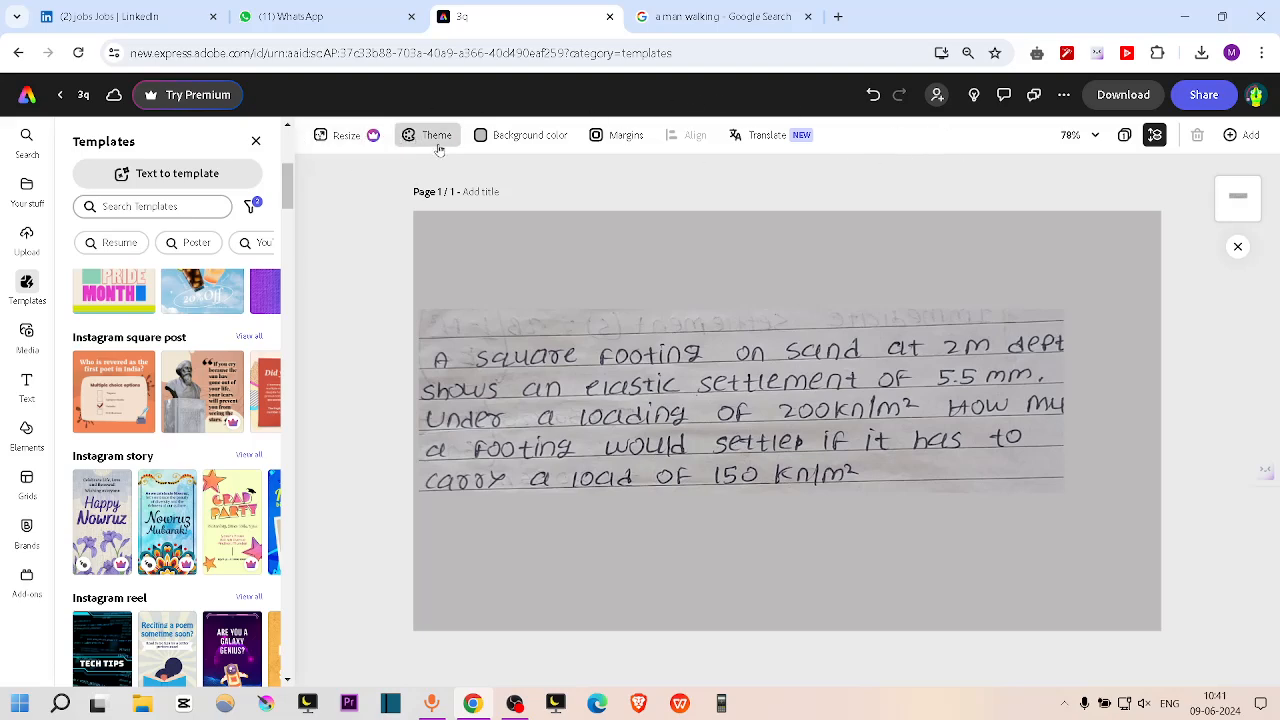
# Turn the page margins display on and back off
pyautogui.click(619, 141)
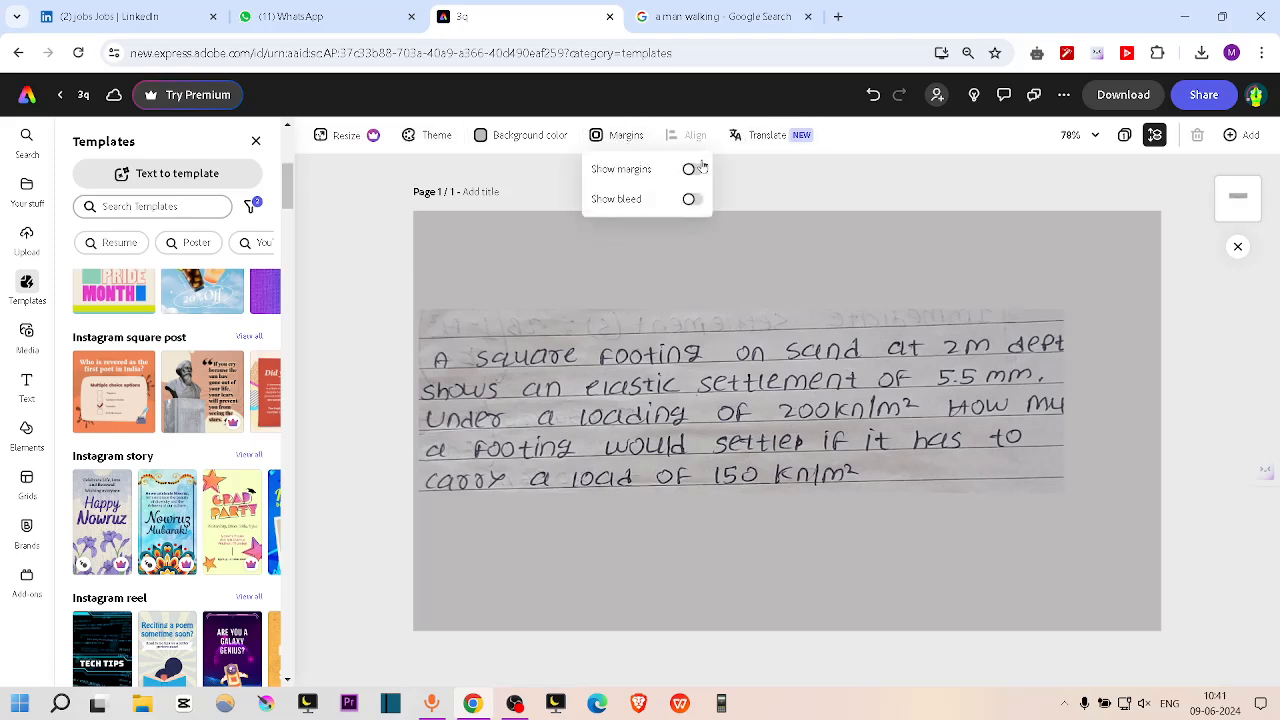
pyautogui.click(693, 169)
pyautogui.click(693, 169)
pyautogui.click(790, 169)
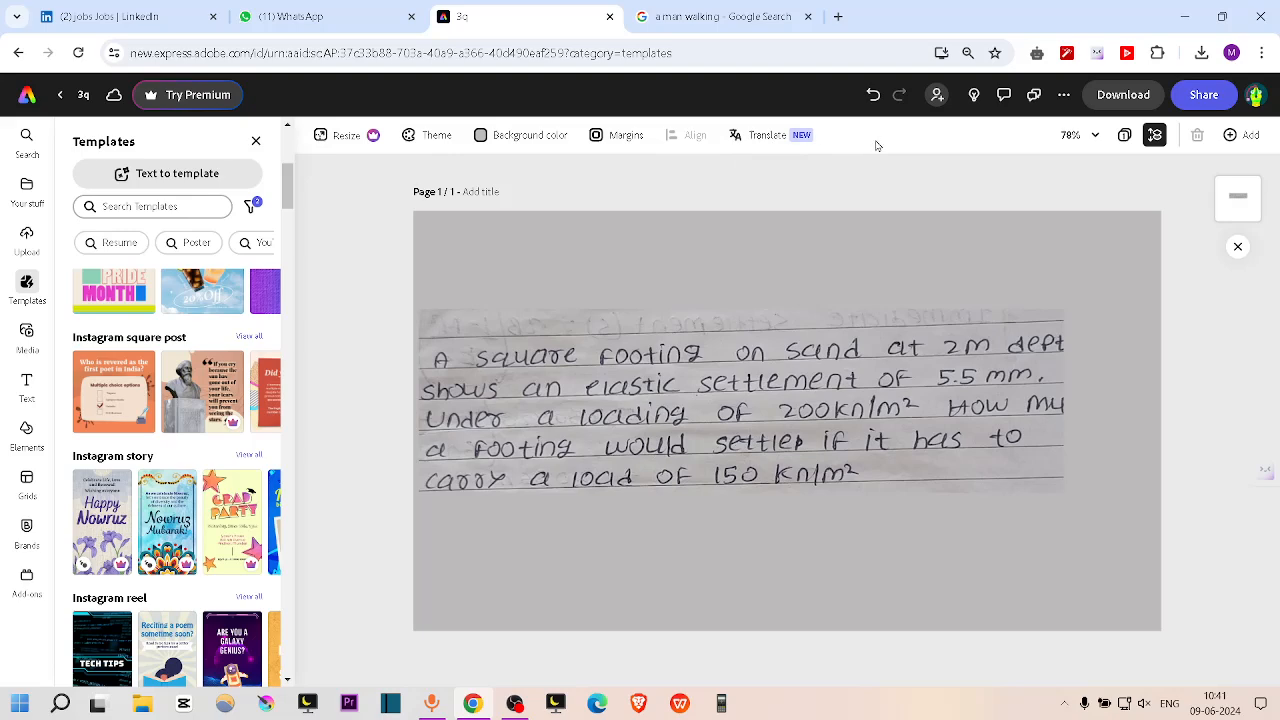
# Apply the first Bold color theme, with red, charcoal, navy, orange and off-white, to the page
pyautogui.click(432, 135)
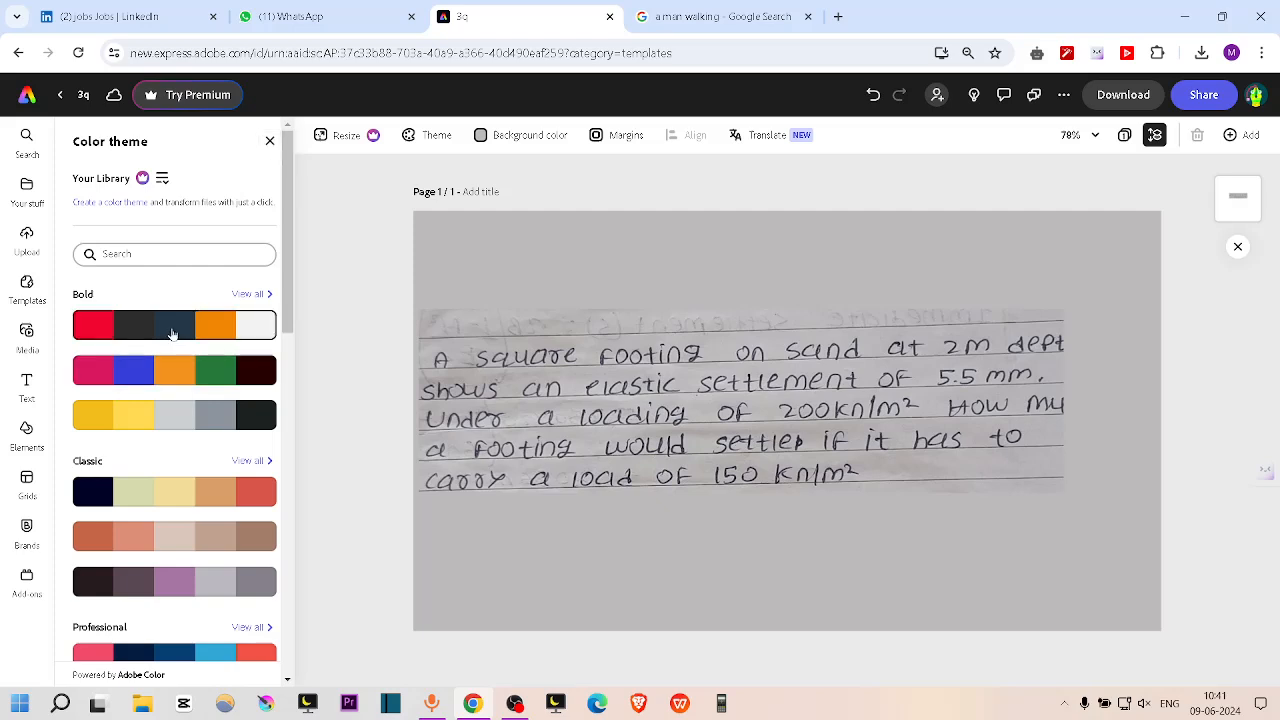
pyautogui.click(172, 334)
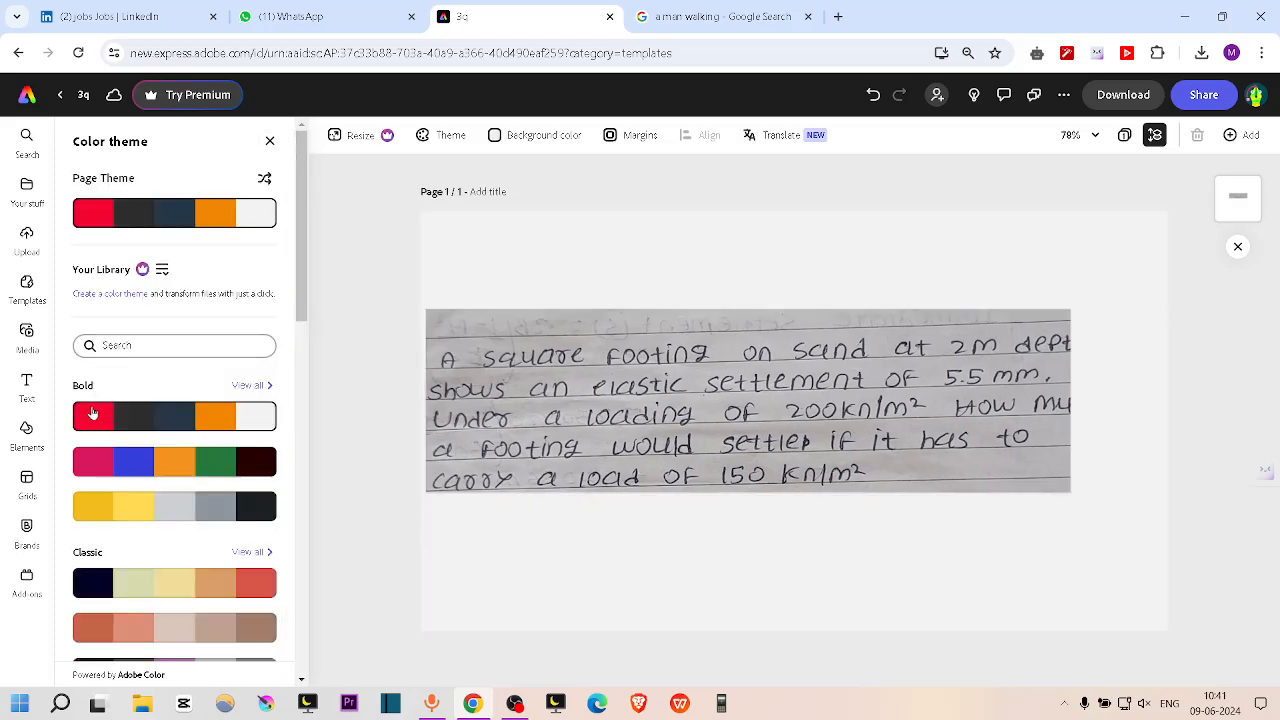
pyautogui.click(269, 140)
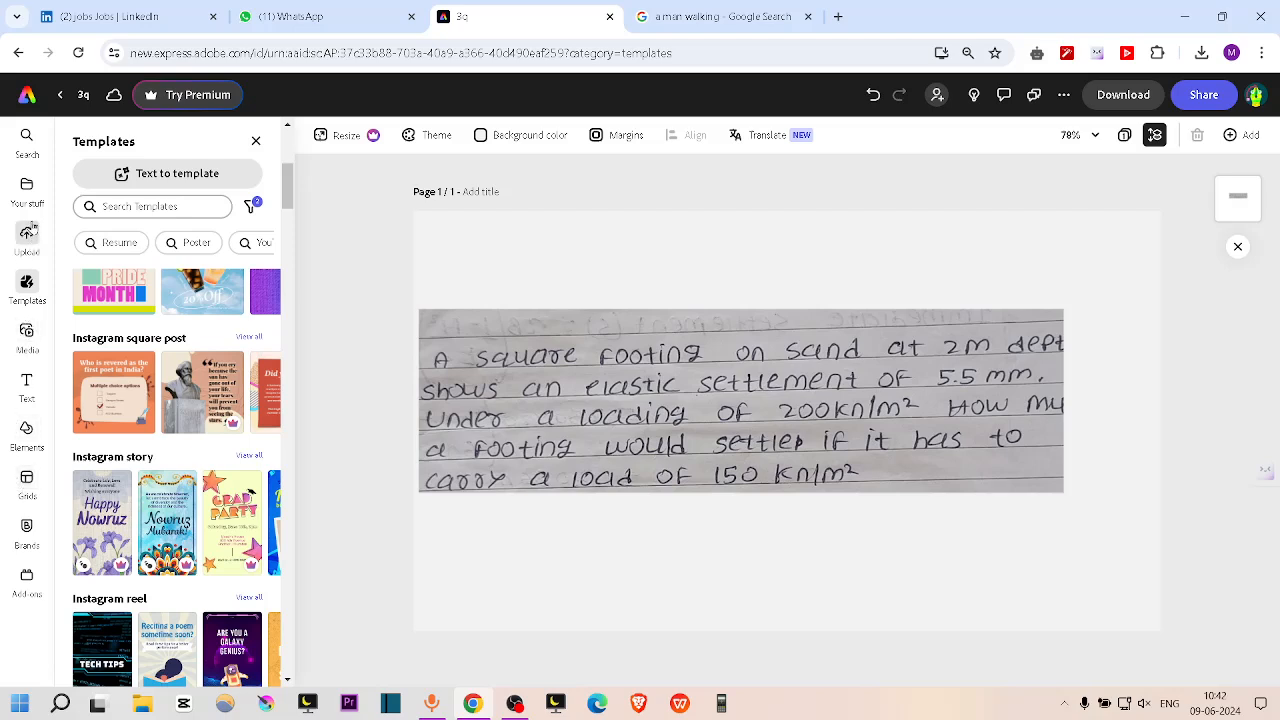
# Open the file upload dialog, dismiss it without choosing a file, and close the Google image search page
pyautogui.click(28, 230)
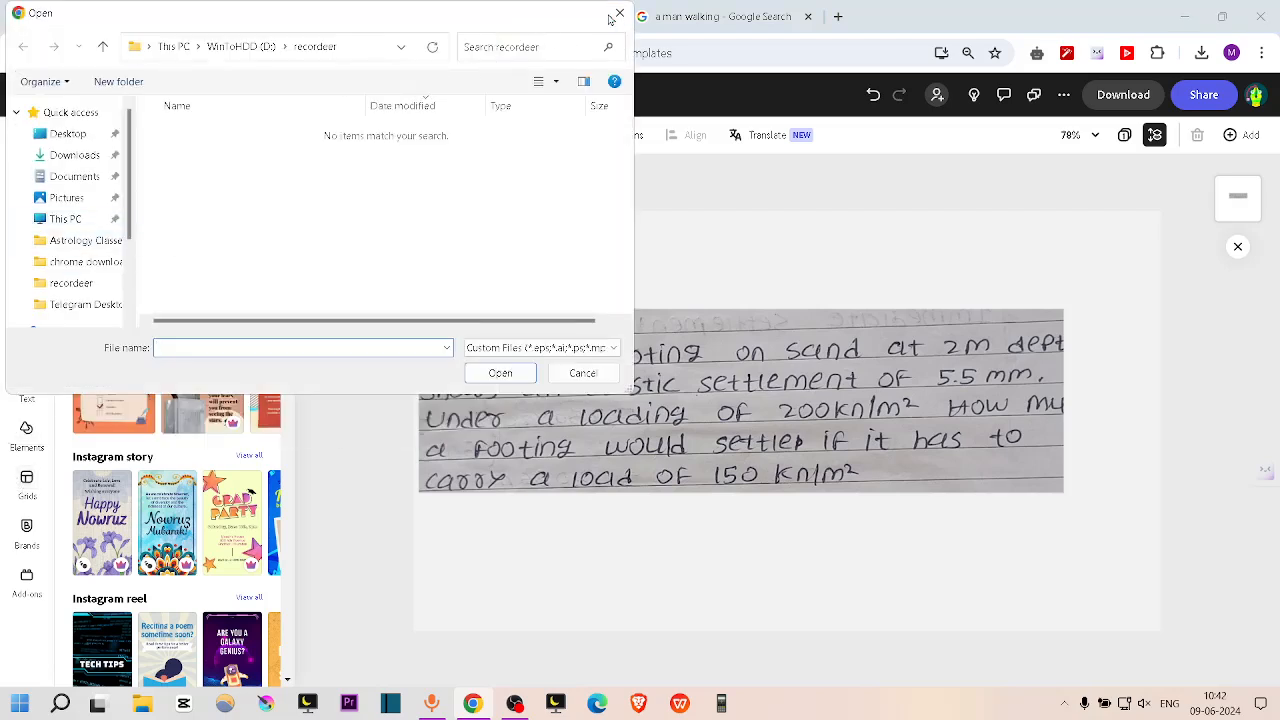
pyautogui.click(614, 15)
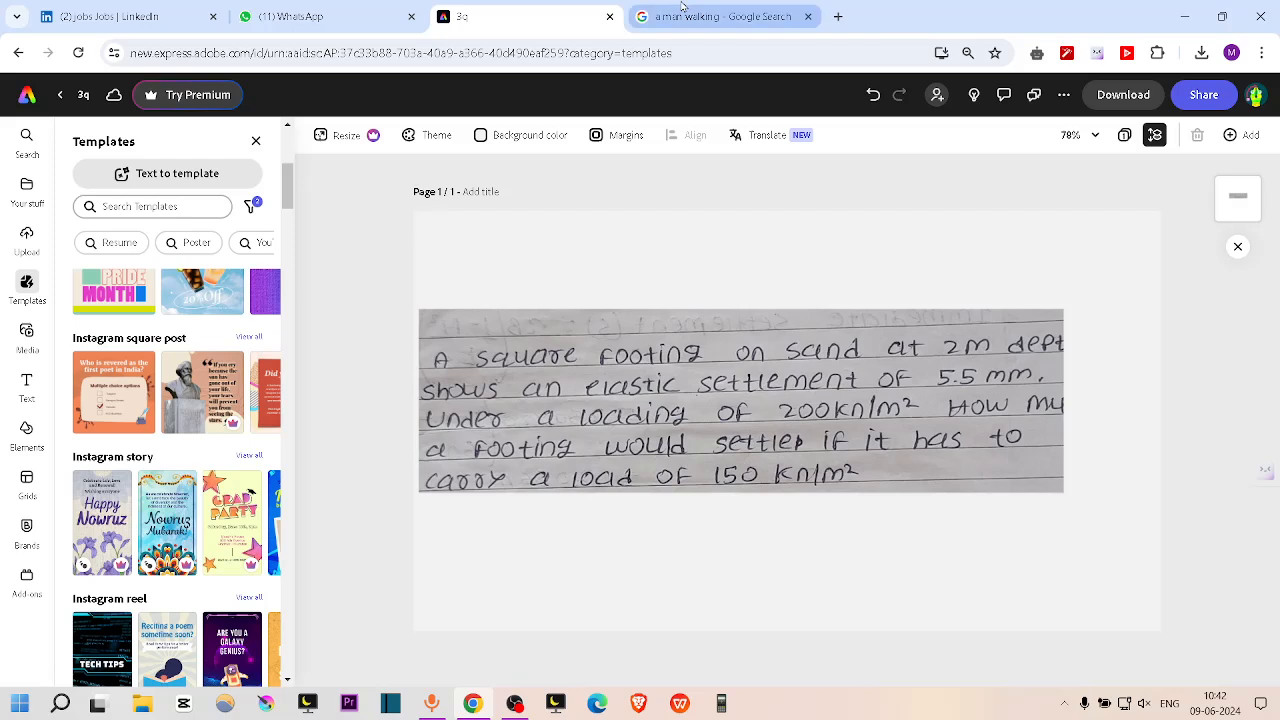
pyautogui.click(808, 17)
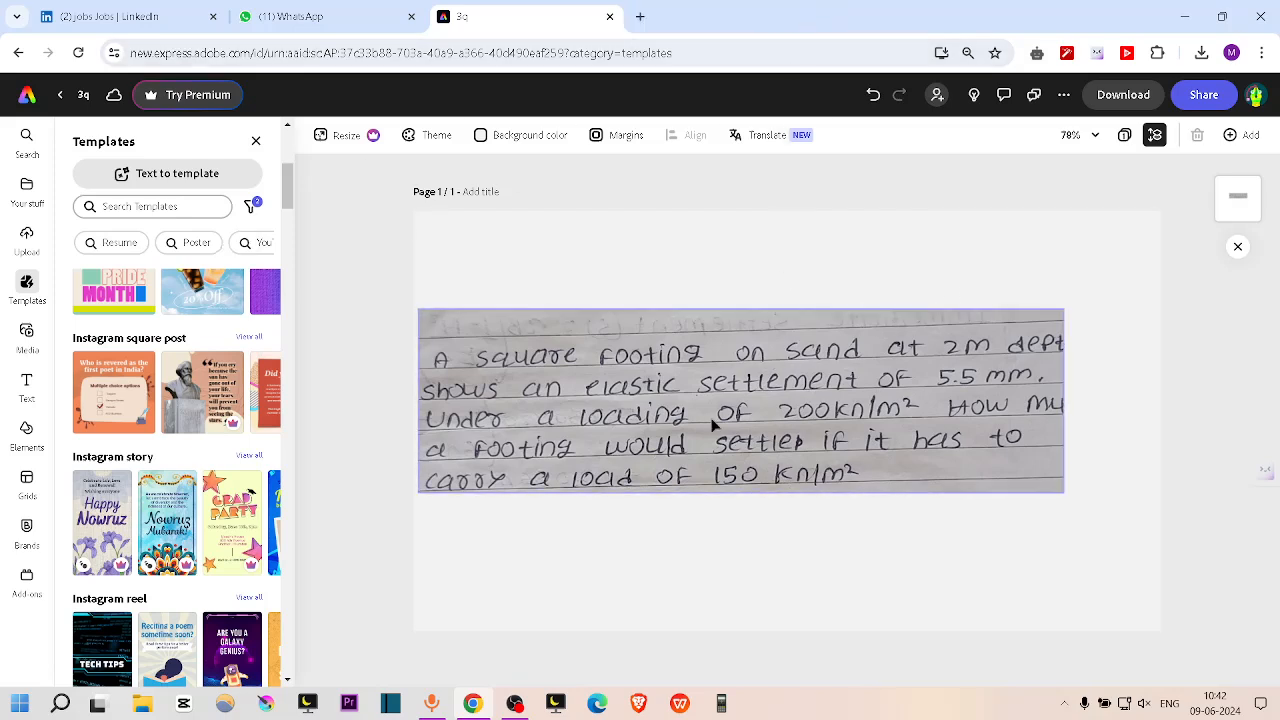
pyautogui.moveTo(512, 703)
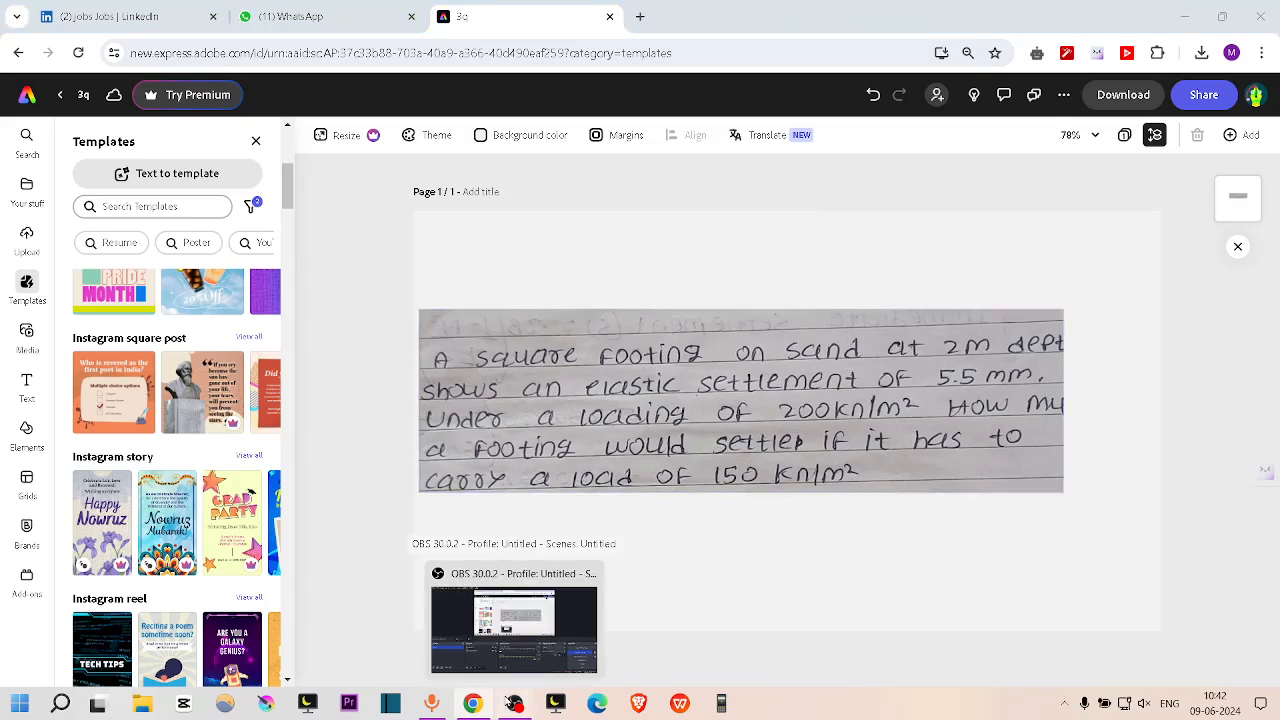
pyautogui.click(513, 703)
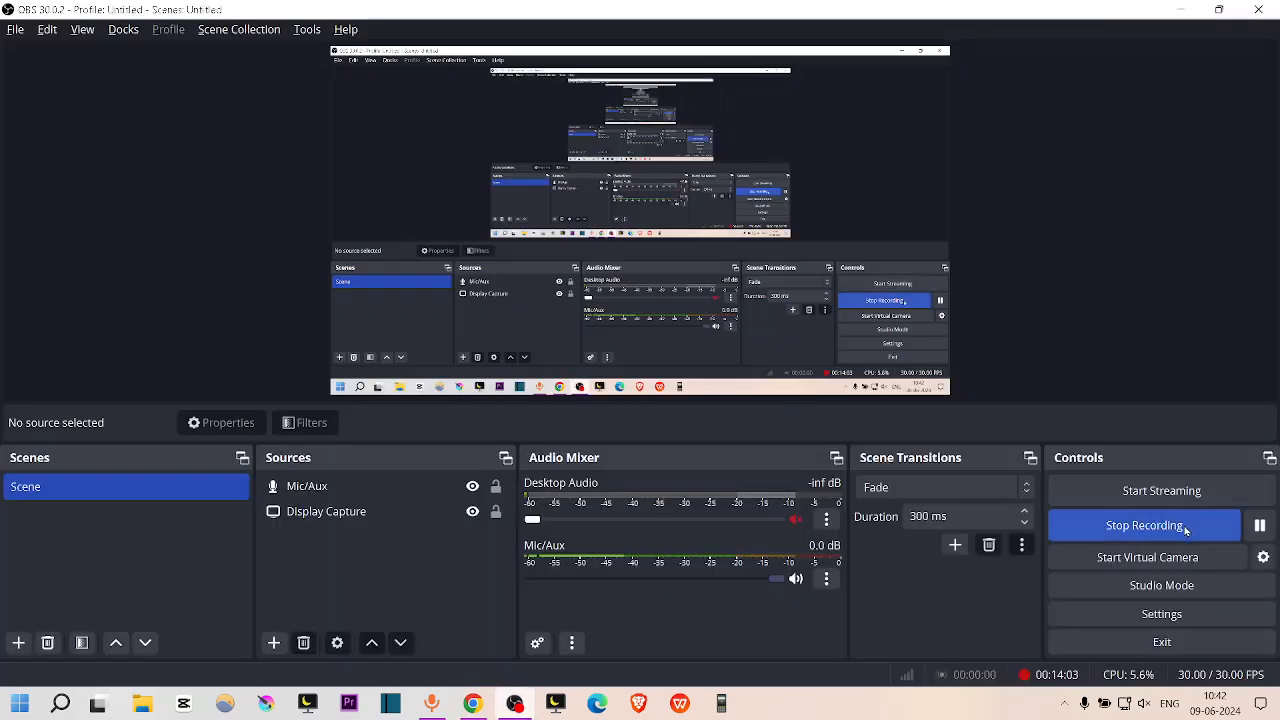